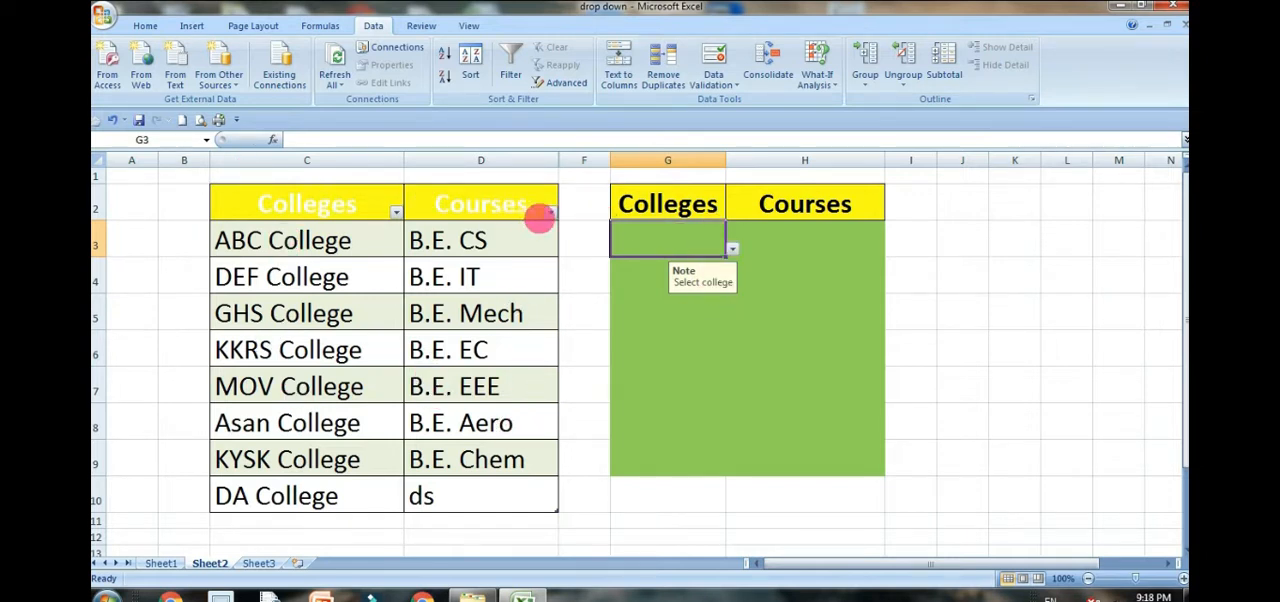
# Step: Examine the filter options of the Courses and Colleges columns in the source table
pyautogui.click(550, 212)
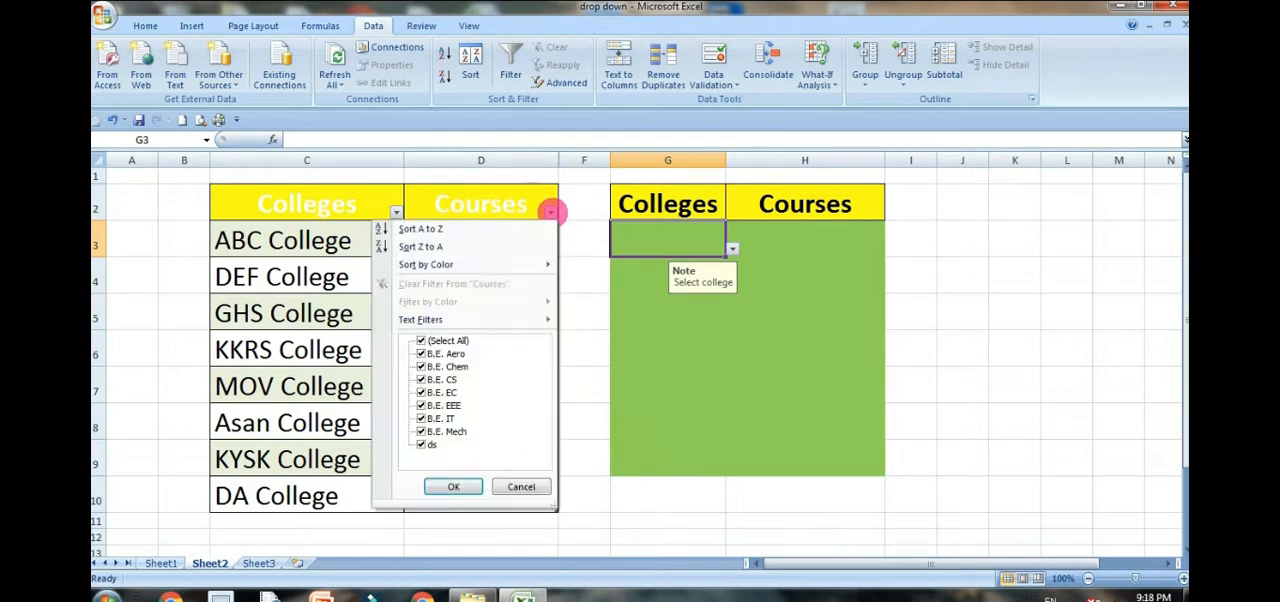
pyautogui.click(553, 210)
pyautogui.click(396, 212)
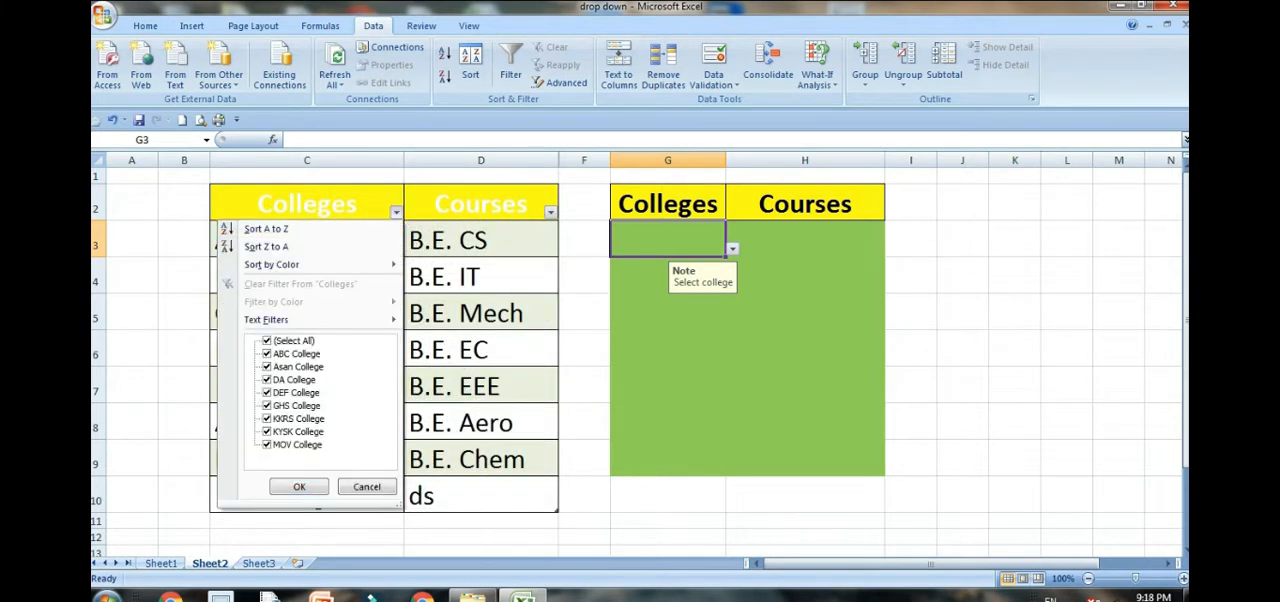
pyautogui.click(726, 264)
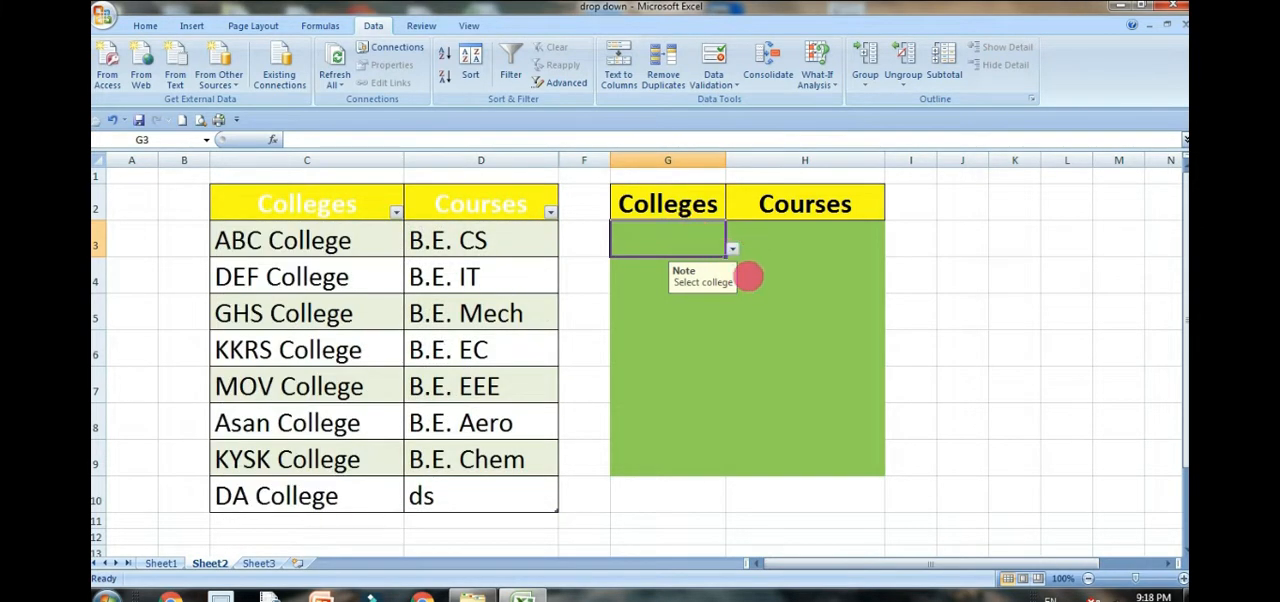
# Step: Choose ABC College in cell G3 and B.E. CS in cell H3 from their drop-down lists
pyautogui.click(733, 250)
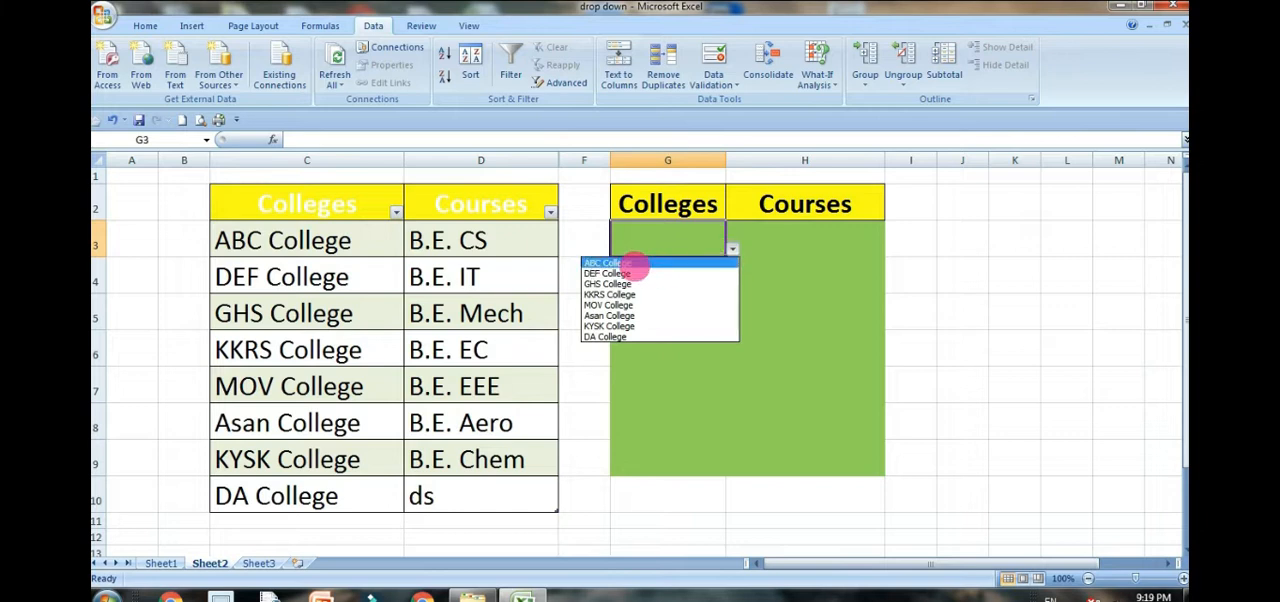
pyautogui.click(630, 263)
pyautogui.click(814, 320)
pyautogui.click(800, 243)
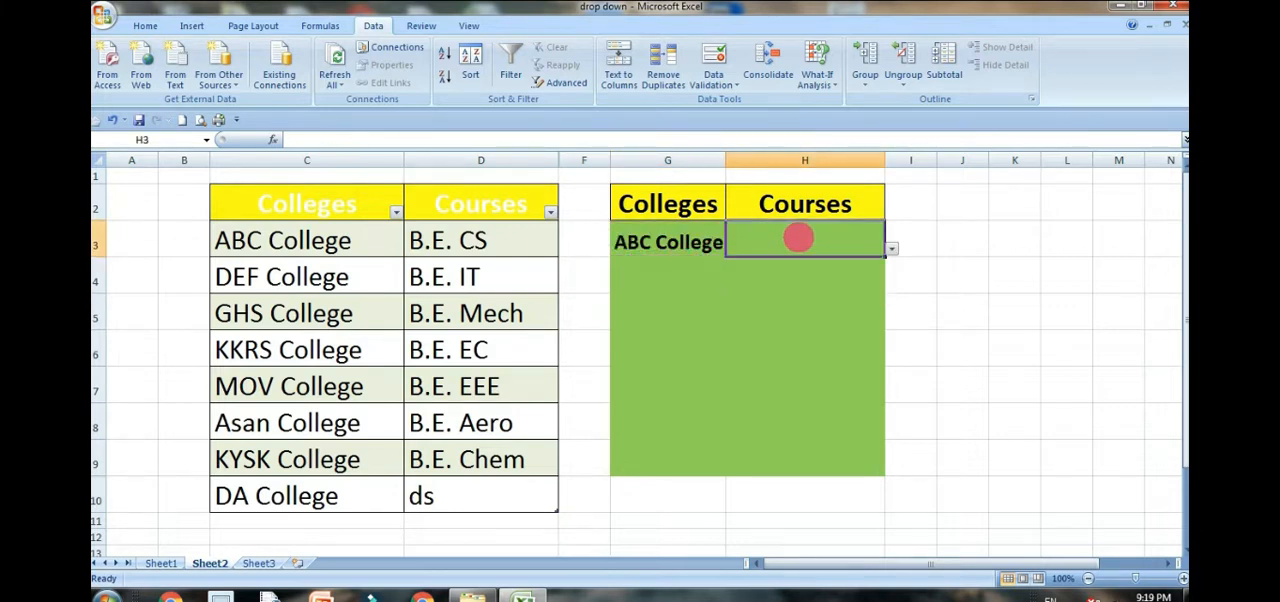
pyautogui.click(891, 248)
pyautogui.click(795, 263)
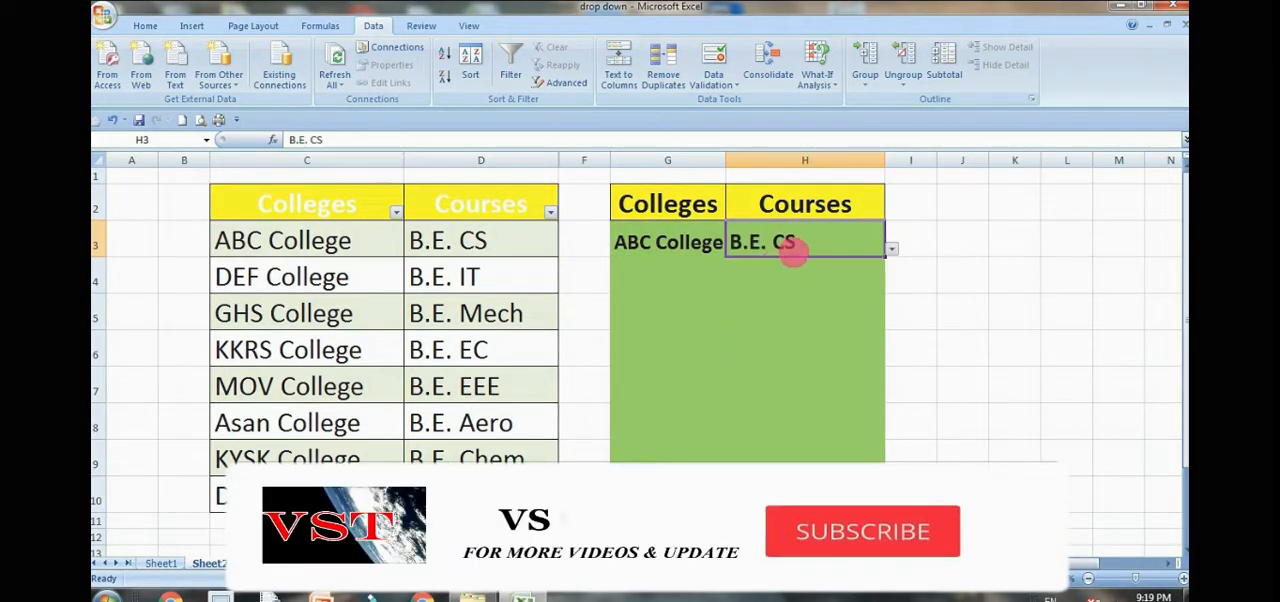
# Step: Check the course choices offered in H5 and inspect the empty college cells down to G9
pyautogui.click(826, 283)
pyautogui.click(858, 314)
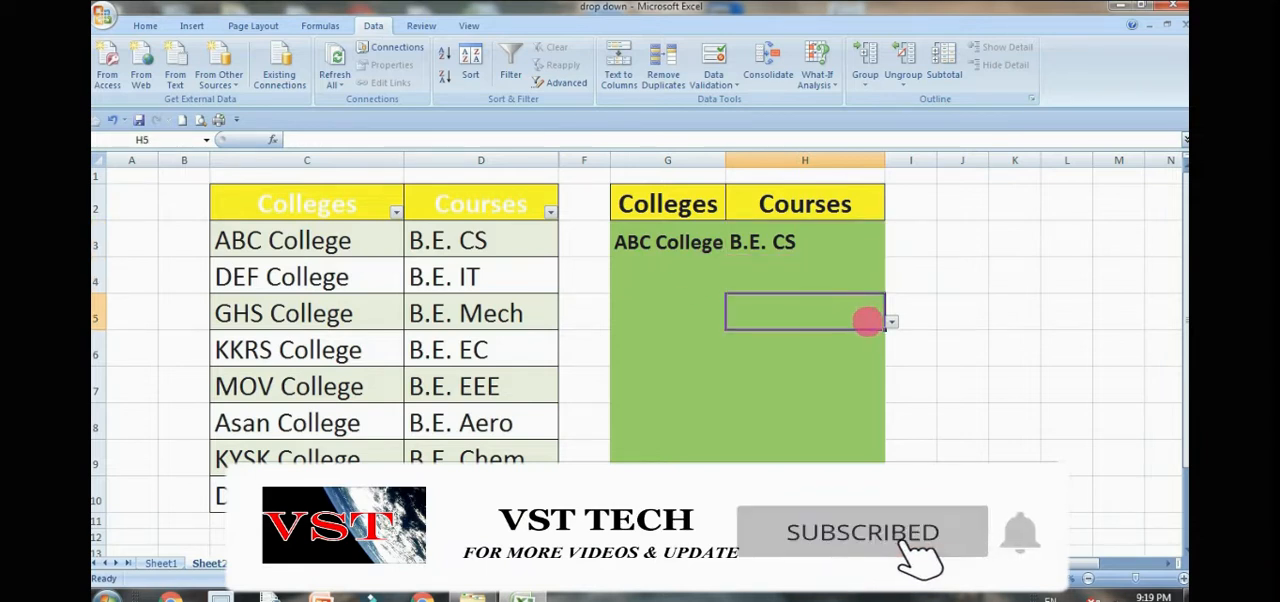
pyautogui.click(891, 322)
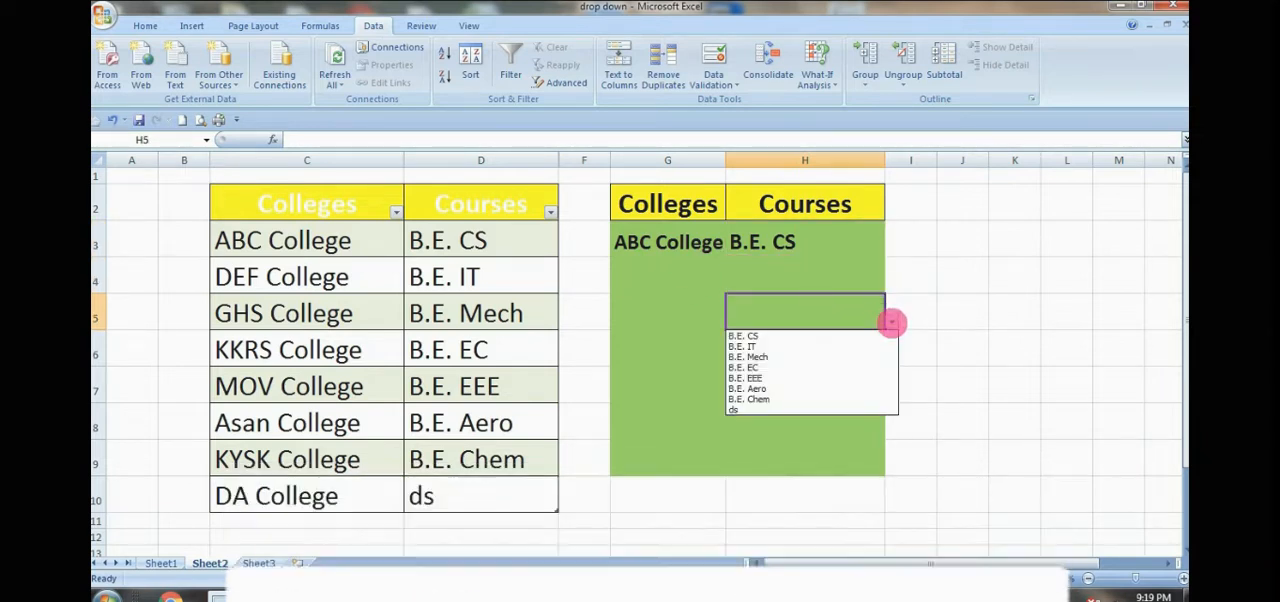
pyautogui.click(891, 321)
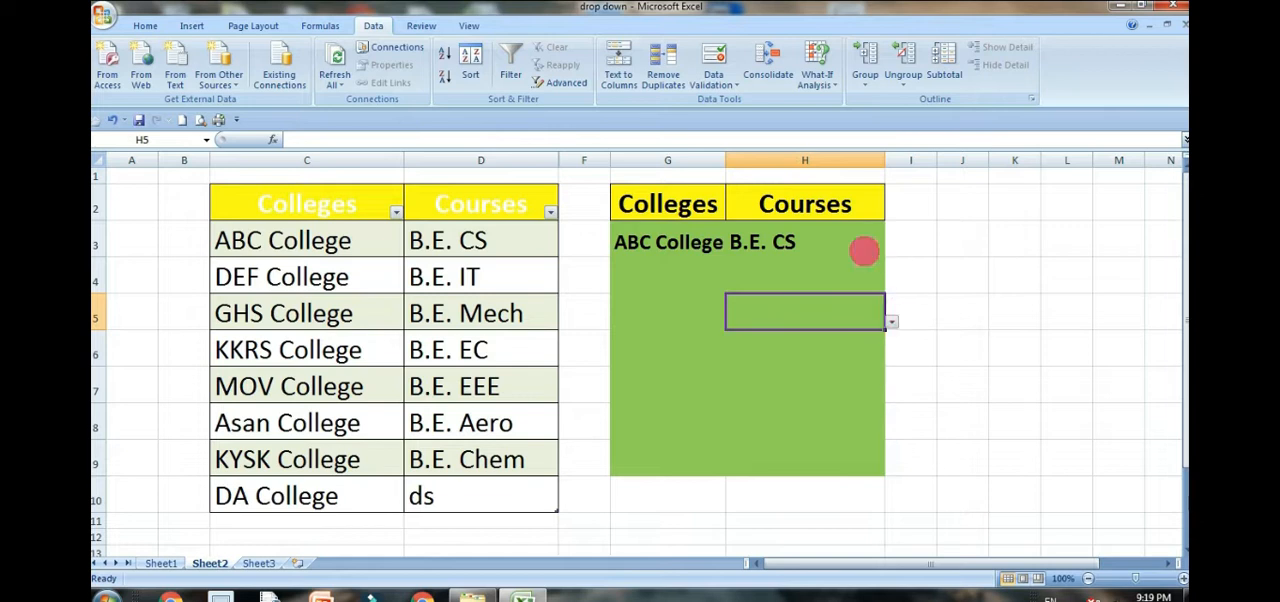
pyautogui.click(652, 279)
pyautogui.moveTo(657, 313); pyautogui.dragTo(668, 395)
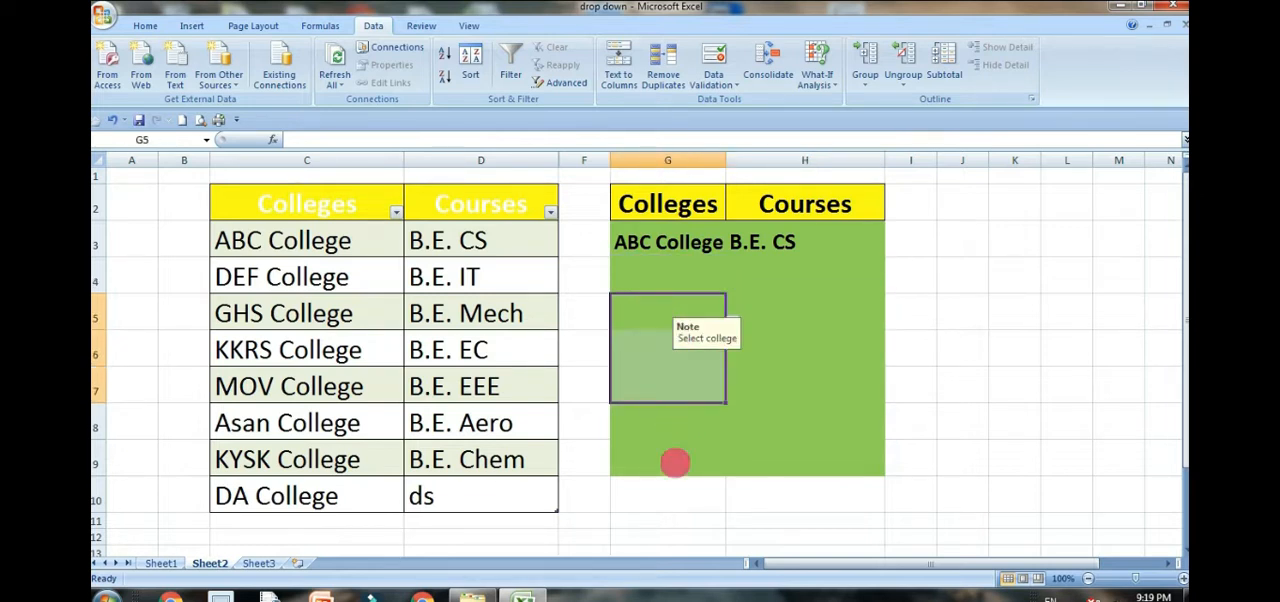
pyautogui.click(680, 457)
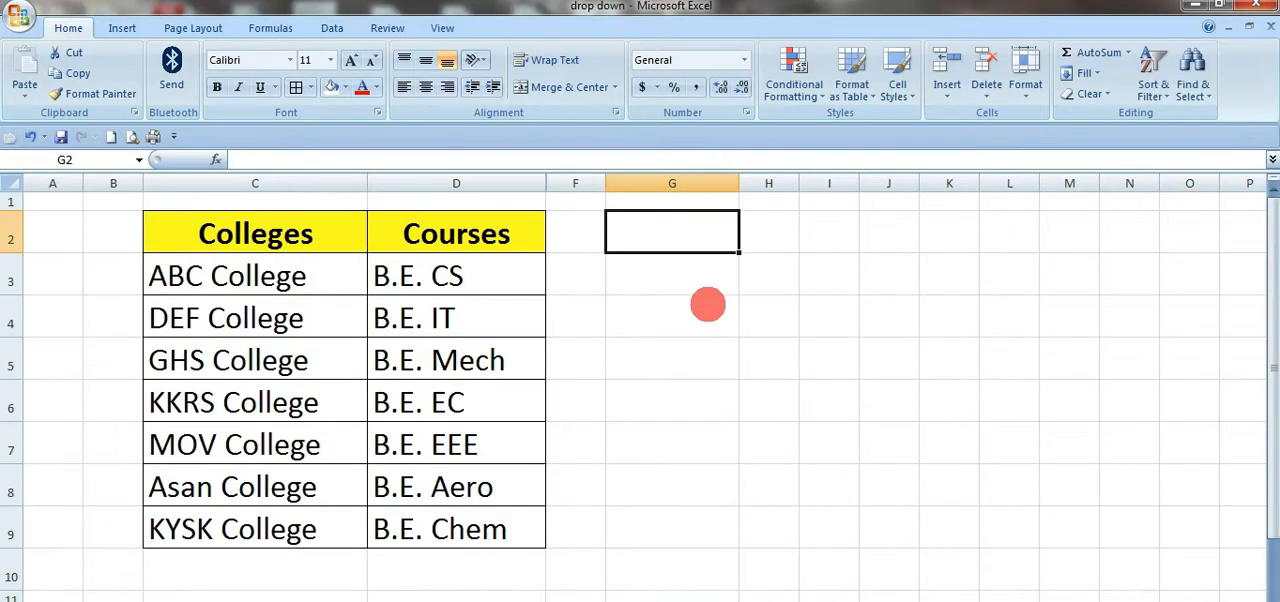
# Step: Widen column H to roughly three times its width
pyautogui.click(775, 356)
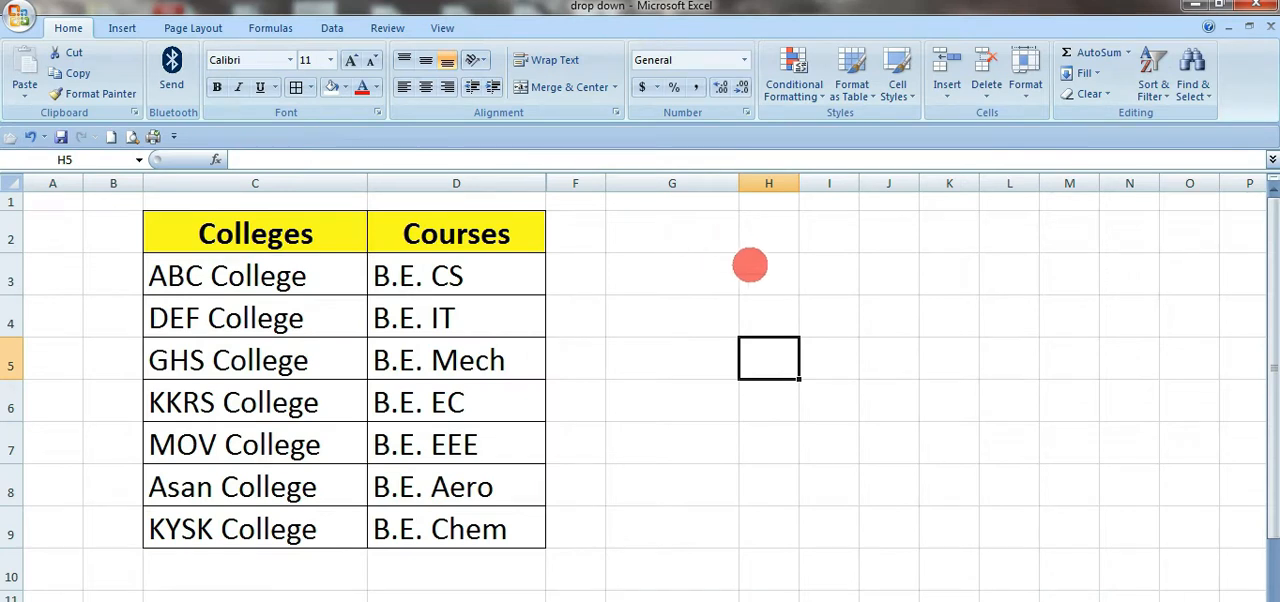
pyautogui.moveTo(800, 184); pyautogui.dragTo(923, 184)
pyautogui.click(826, 312)
pyautogui.moveTo(690, 318); pyautogui.dragTo(780, 318)
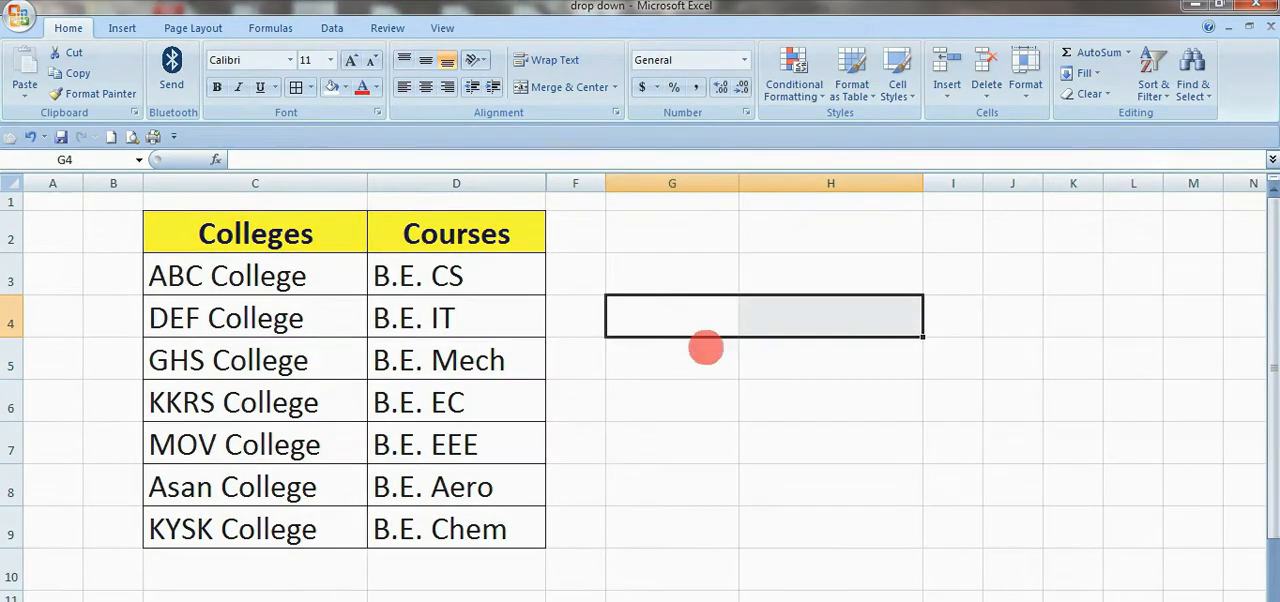
# Step: Fill cells G2:H2 with the standard light green colour
pyautogui.moveTo(700, 237); pyautogui.dragTo(840, 237)
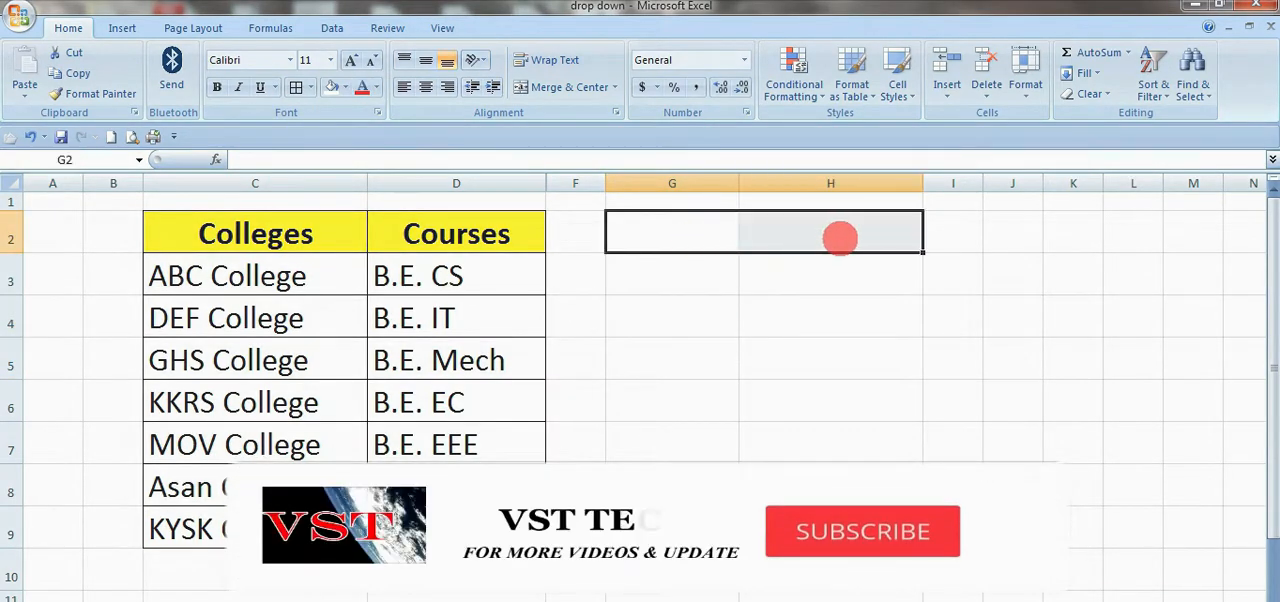
pyautogui.click(345, 87)
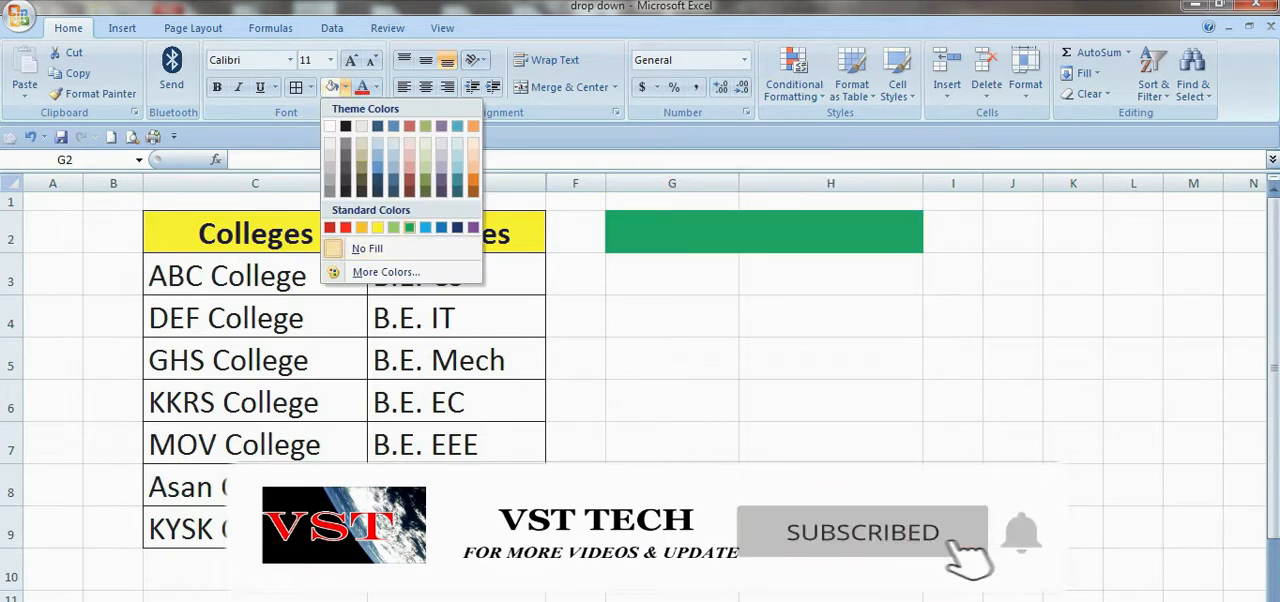
pyautogui.click(394, 228)
pyautogui.moveTo(735, 354); pyautogui.dragTo(741, 355)
pyautogui.click(690, 243)
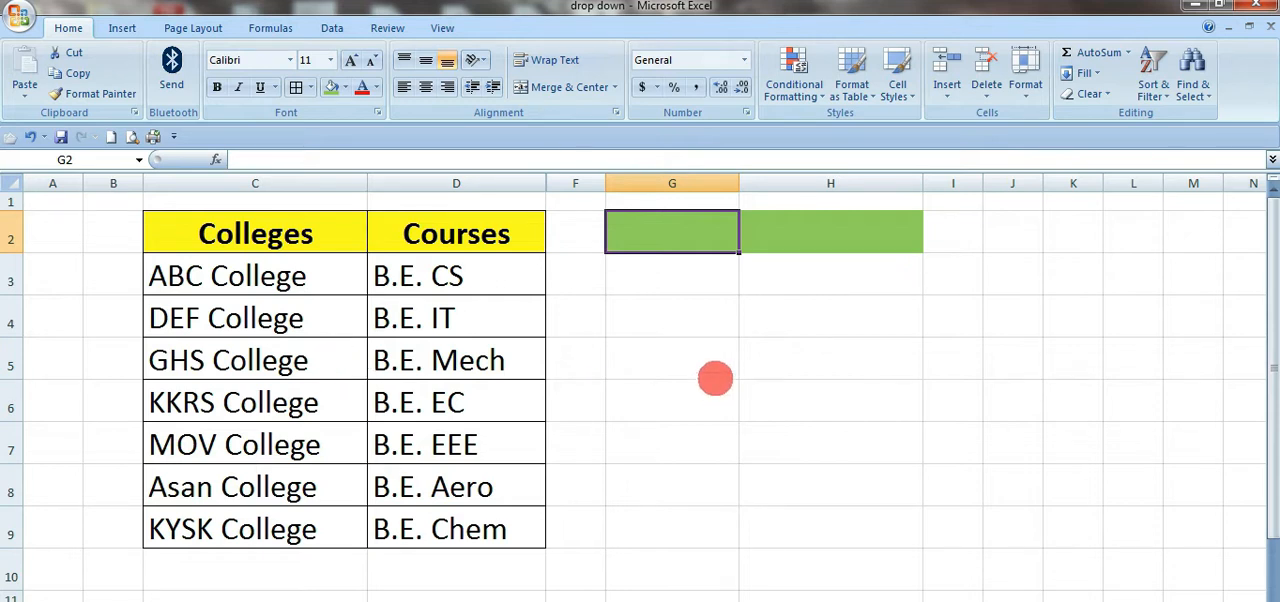
pyautogui.click(723, 348)
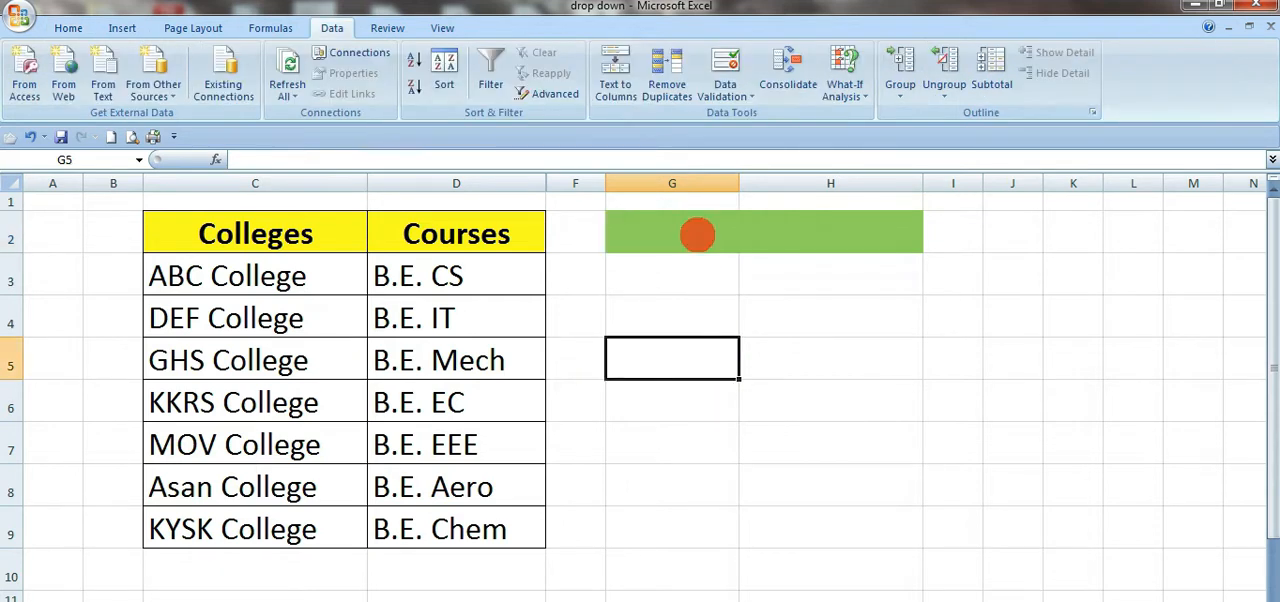
# Step: Open Data Validation for cell G2 and review its Input Message and Error Alert options
pyautogui.click(698, 233)
pyautogui.click(851, 328)
pyautogui.moveTo(660, 232); pyautogui.dragTo(901, 491)
pyautogui.click(685, 237)
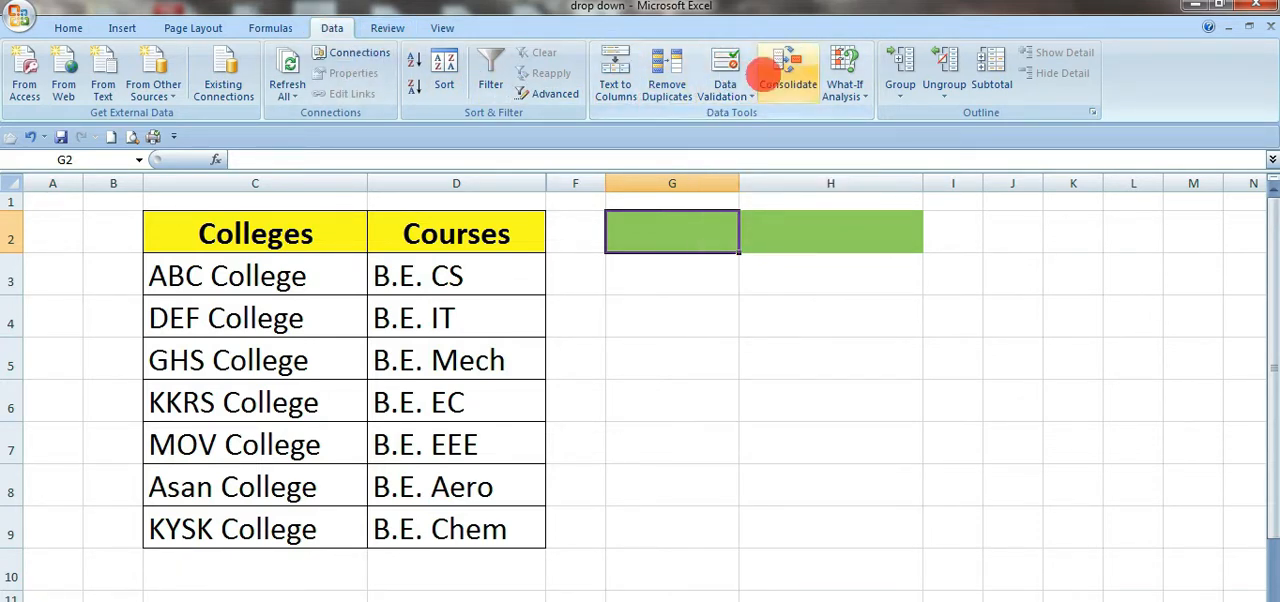
pyautogui.click(727, 66)
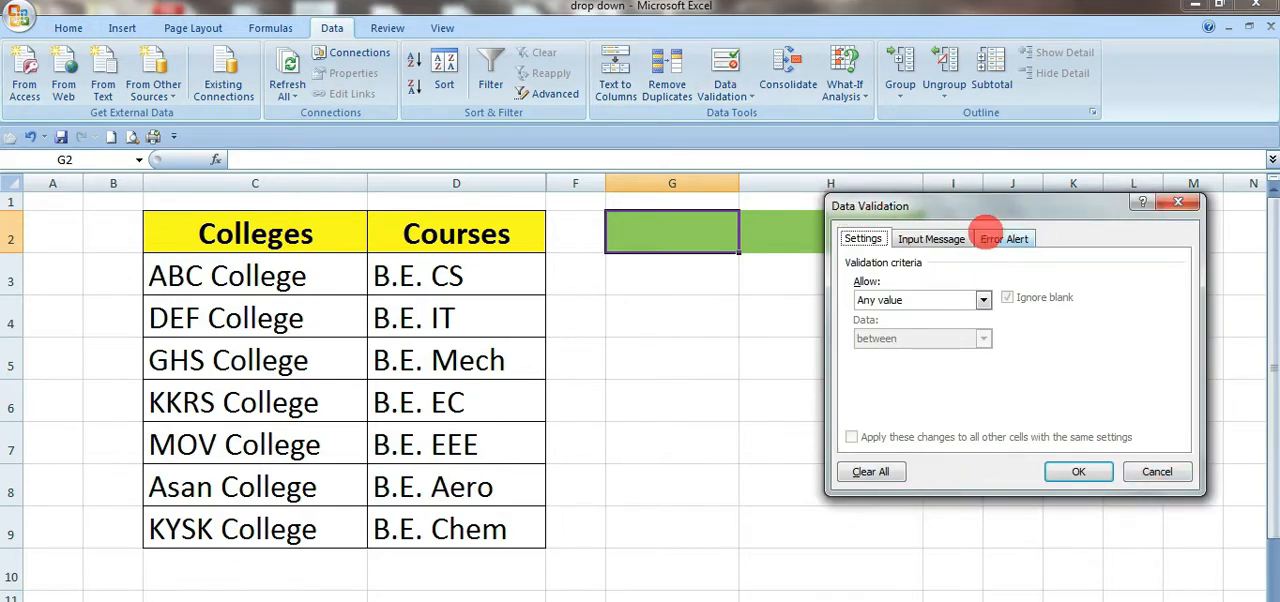
pyautogui.moveTo(1000, 206); pyautogui.dragTo(906, 248)
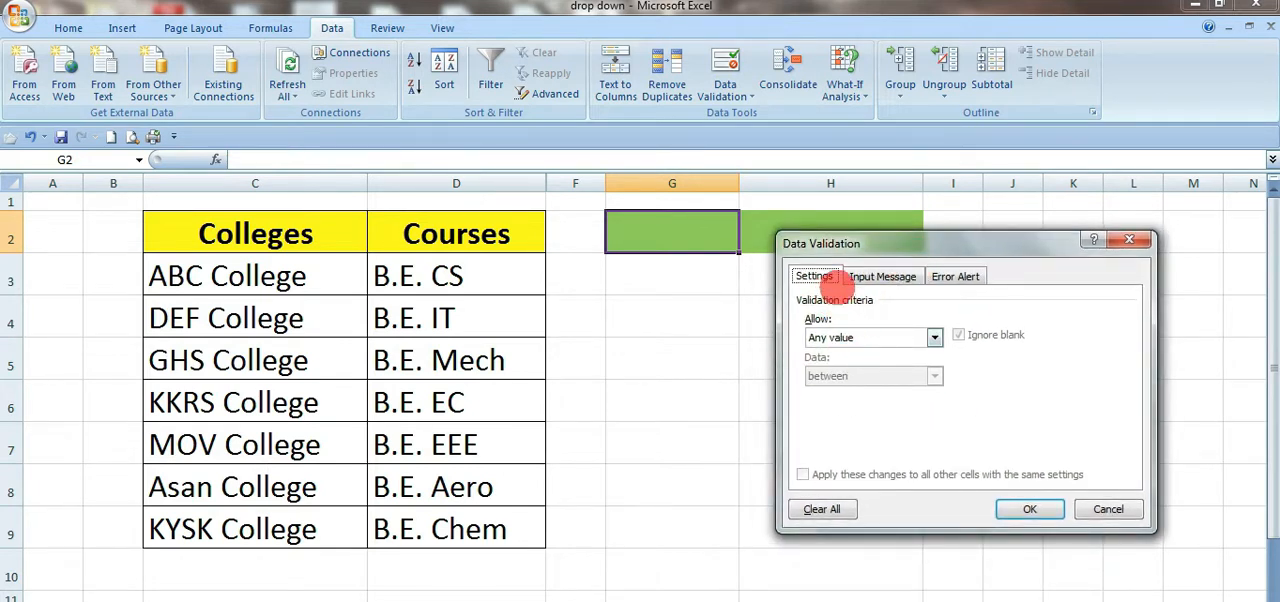
pyautogui.click(876, 277)
pyautogui.click(956, 276)
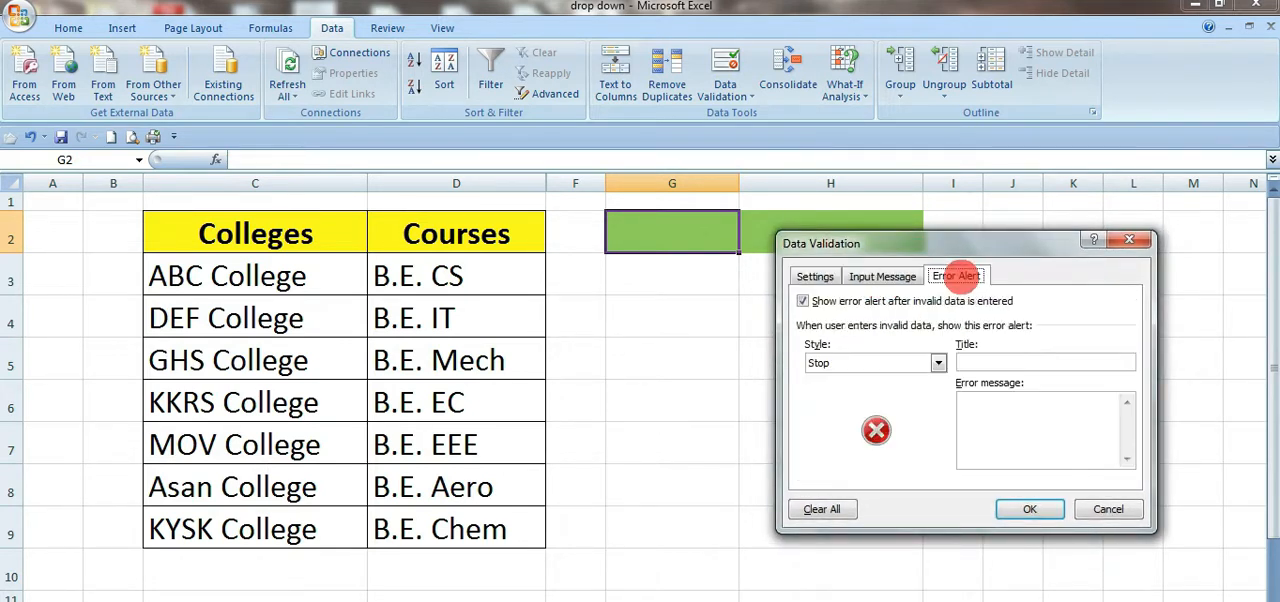
pyautogui.click(815, 276)
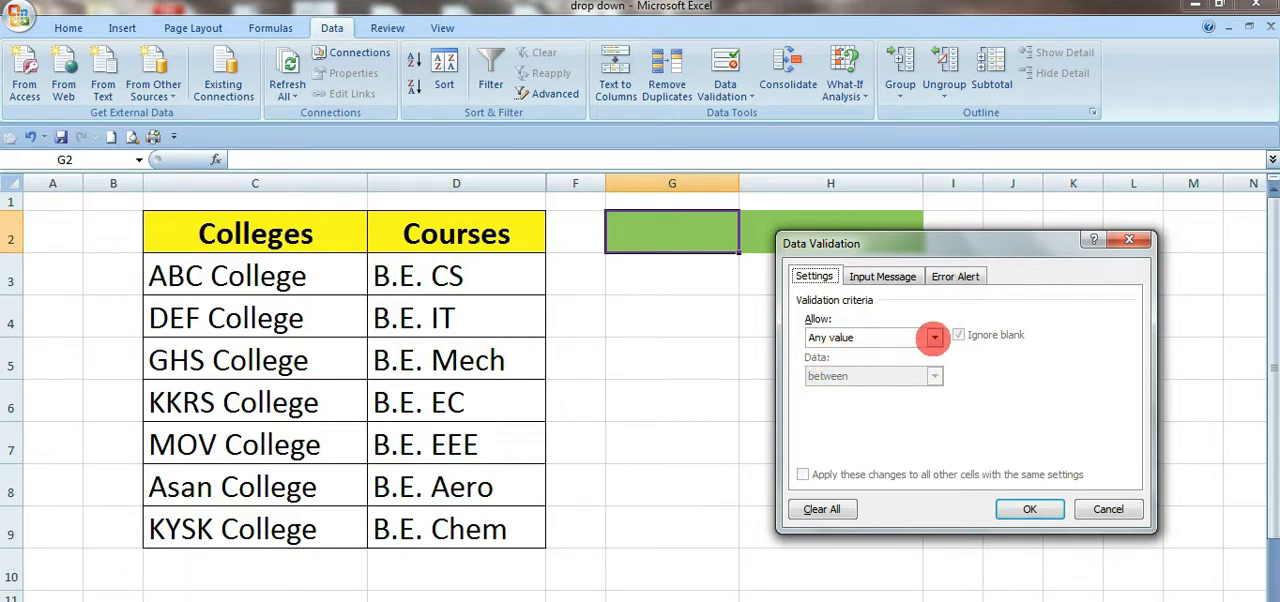
# Step: Restrict cell G2 to a list with the source values YES, NO, NA
pyautogui.click(933, 337)
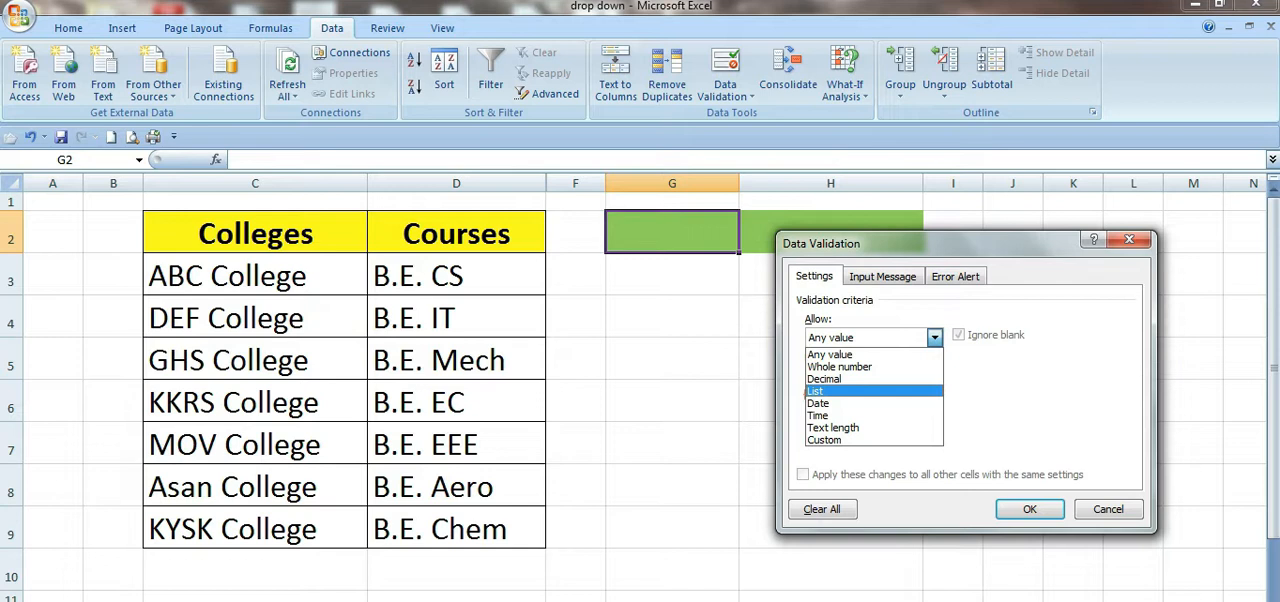
pyautogui.click(815, 390)
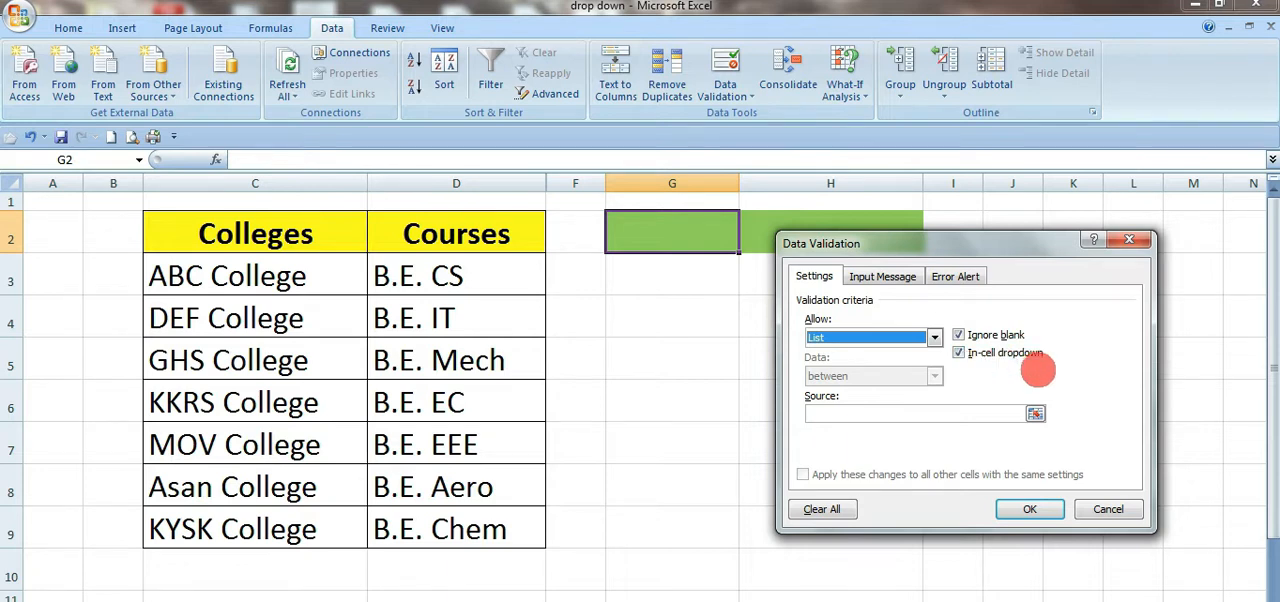
pyautogui.click(869, 412)
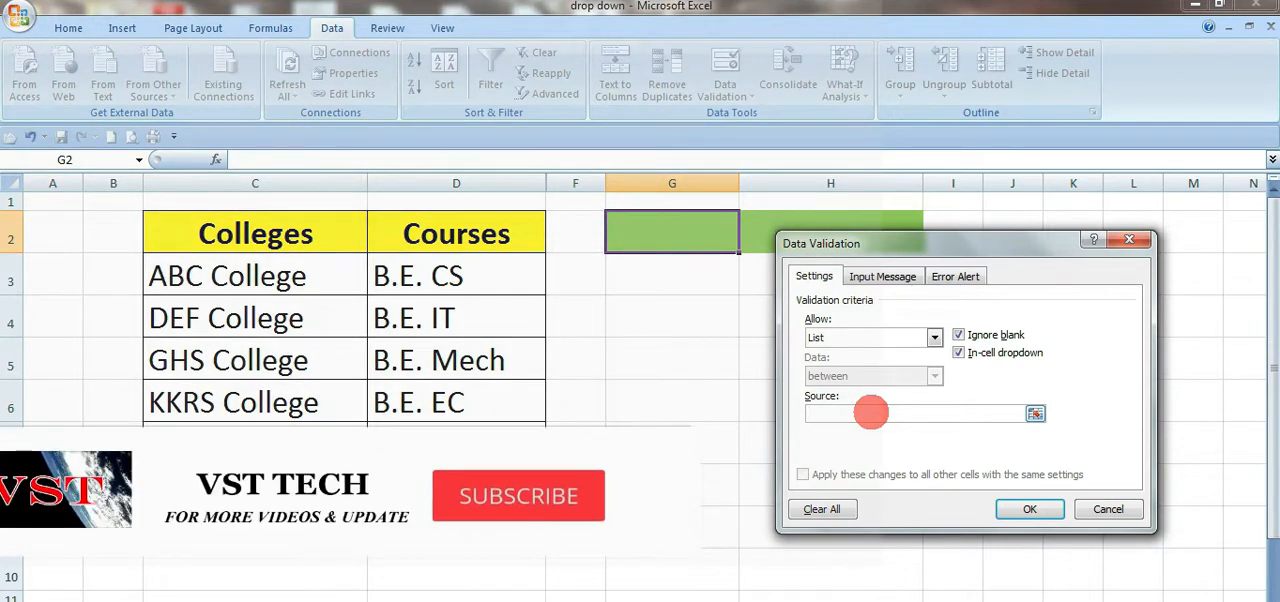
pyautogui.write('YES, NO, NA')
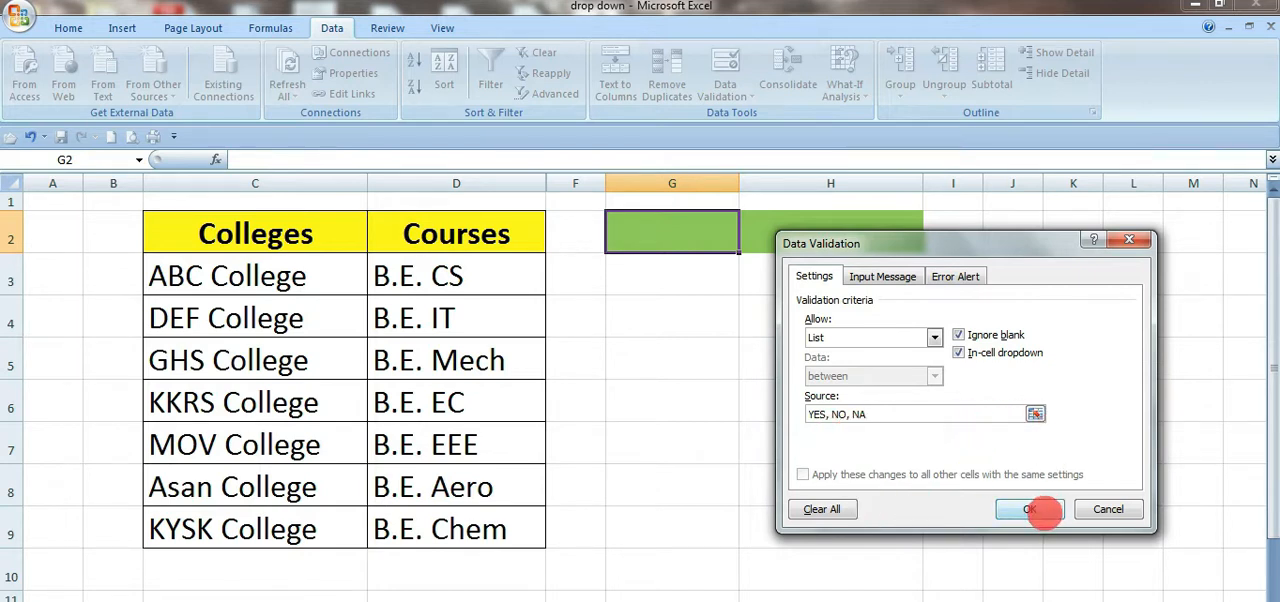
pyautogui.click(1030, 511)
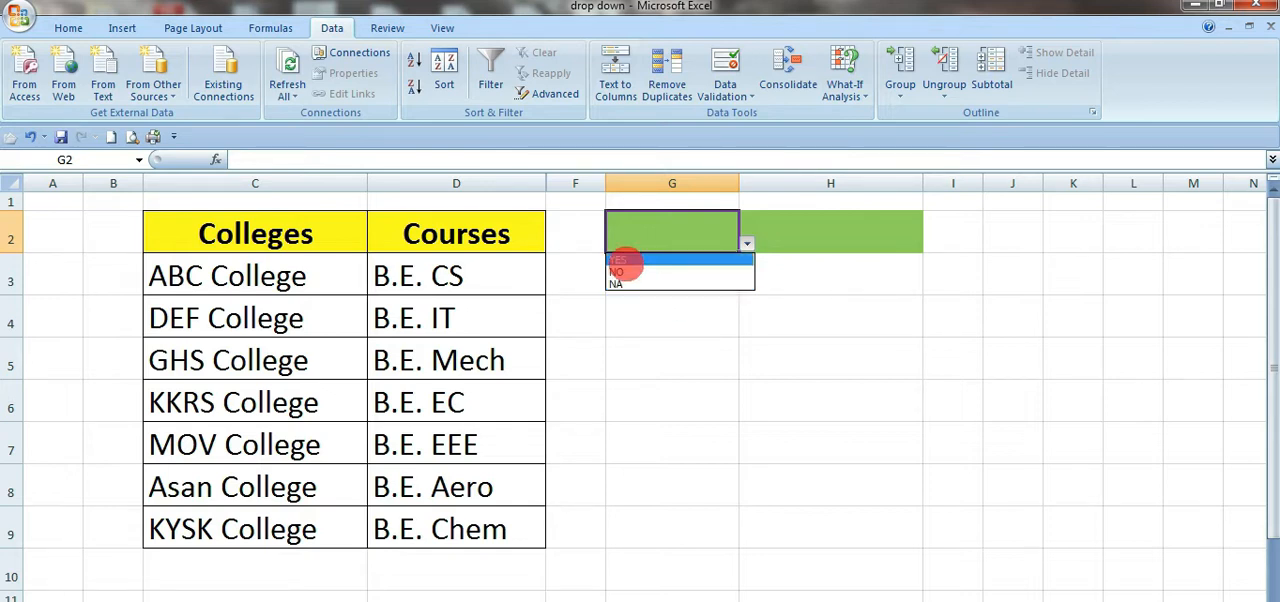
# Step: Choose YES from the drop-down list in cell G2
pyautogui.click(622, 261)
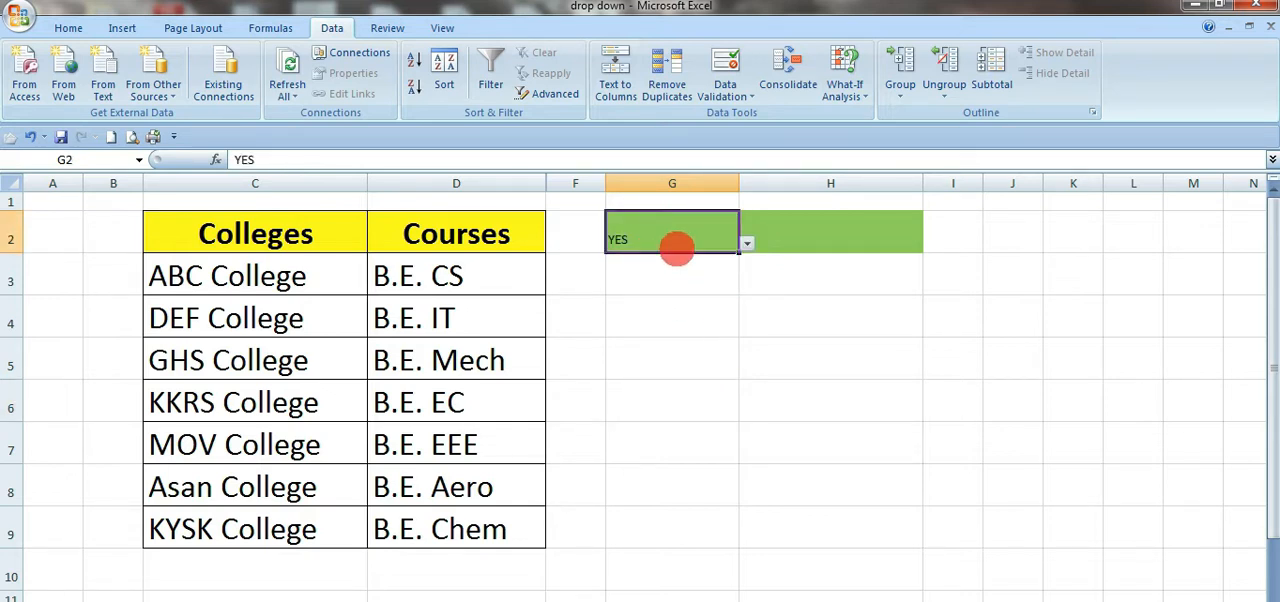
pyautogui.click(686, 283)
pyautogui.click(708, 242)
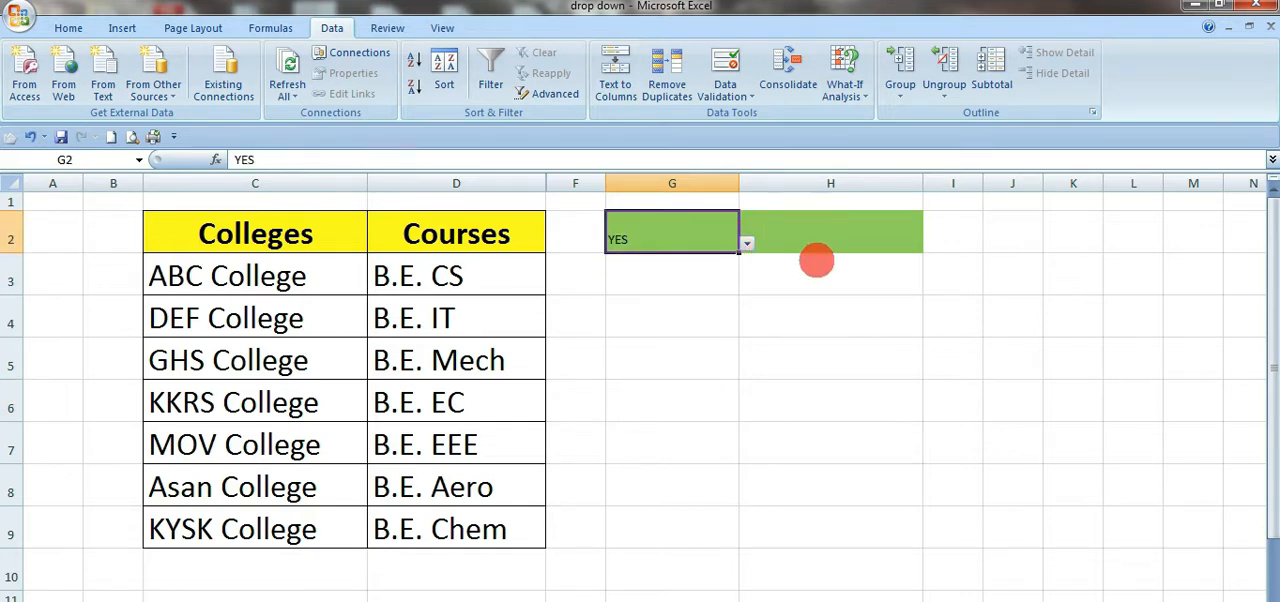
# Step: Compare cells G2 and H2 to see which of them offers a drop-down list
pyautogui.click(789, 284)
pyautogui.click(714, 250)
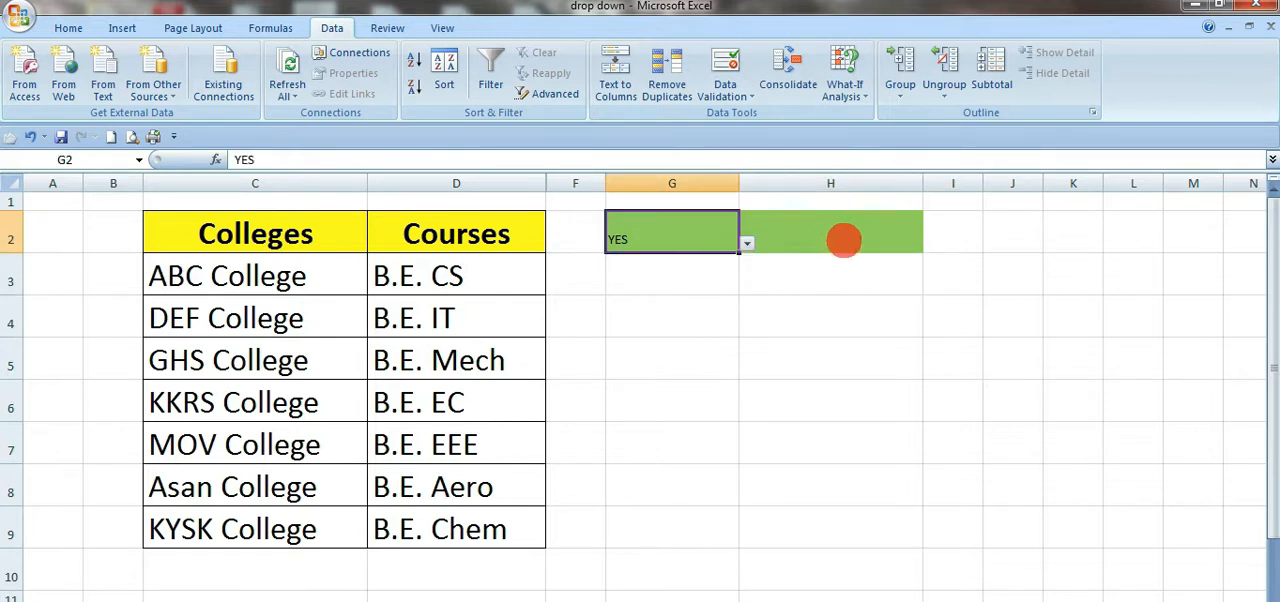
pyautogui.click(843, 240)
pyautogui.click(677, 251)
pyautogui.click(855, 243)
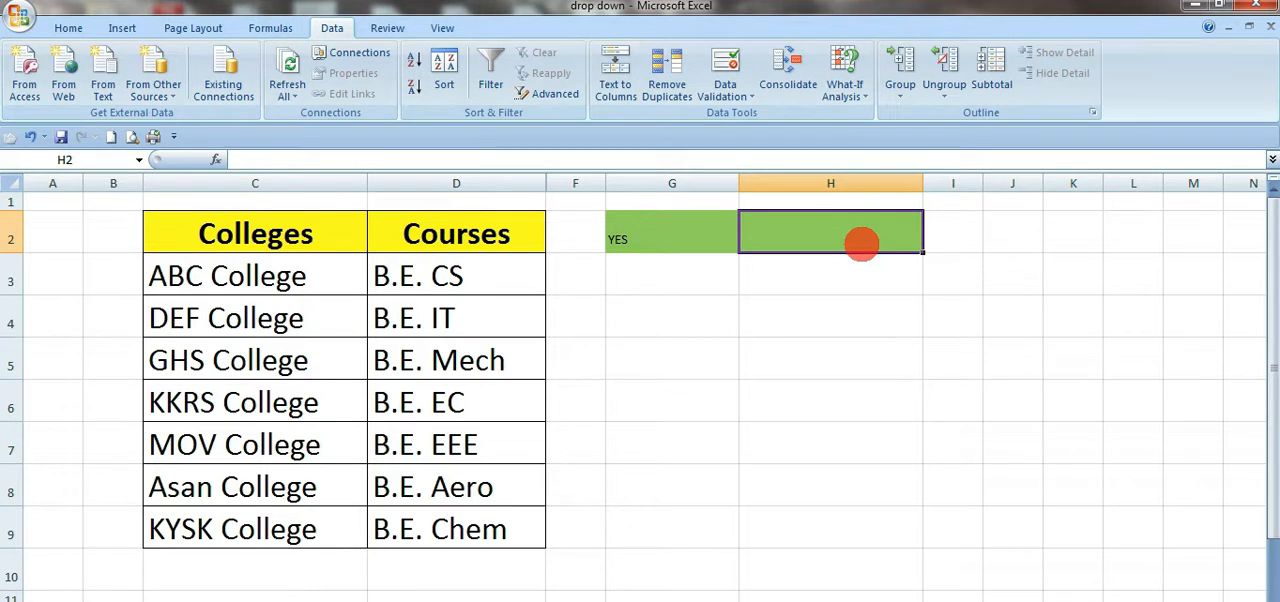
pyautogui.click(800, 308)
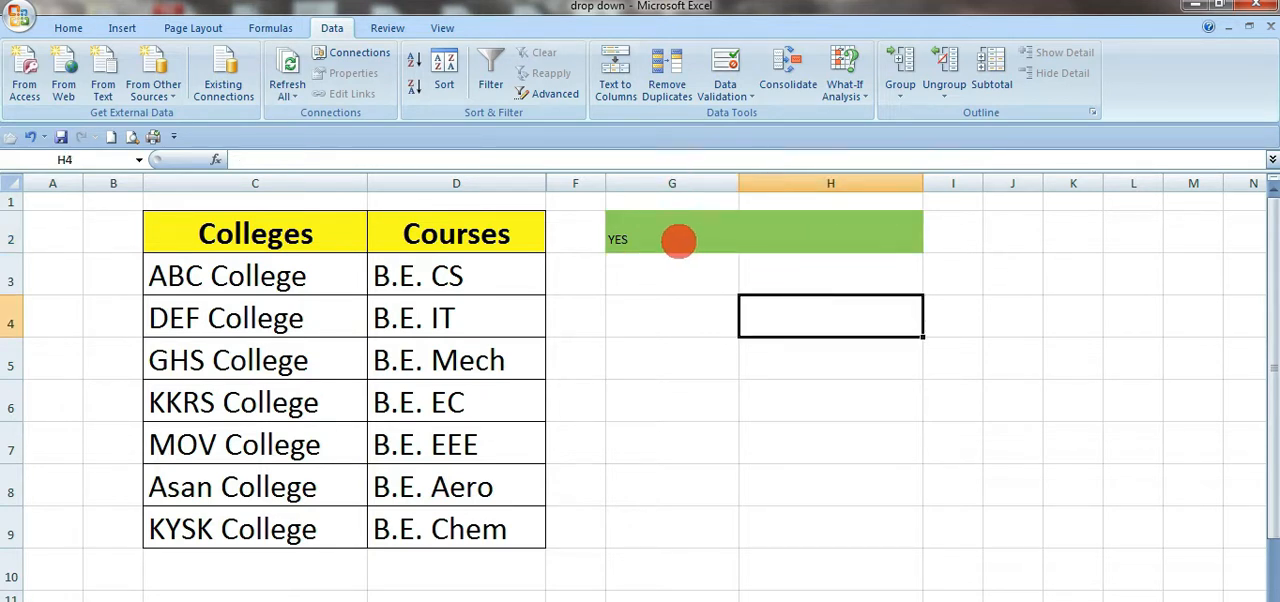
pyautogui.click(678, 240)
pyautogui.click(869, 390)
pyautogui.click(703, 244)
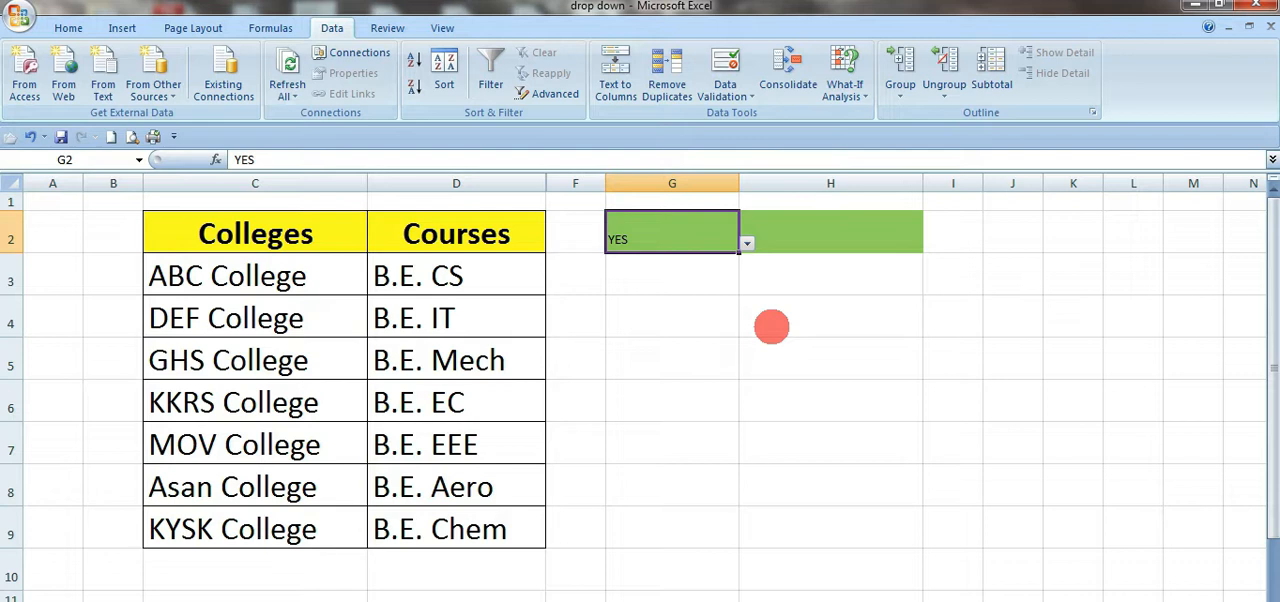
# Step: Try NO and another entry from the drop-down list in cell G2, and clear the cell
pyautogui.click(746, 243)
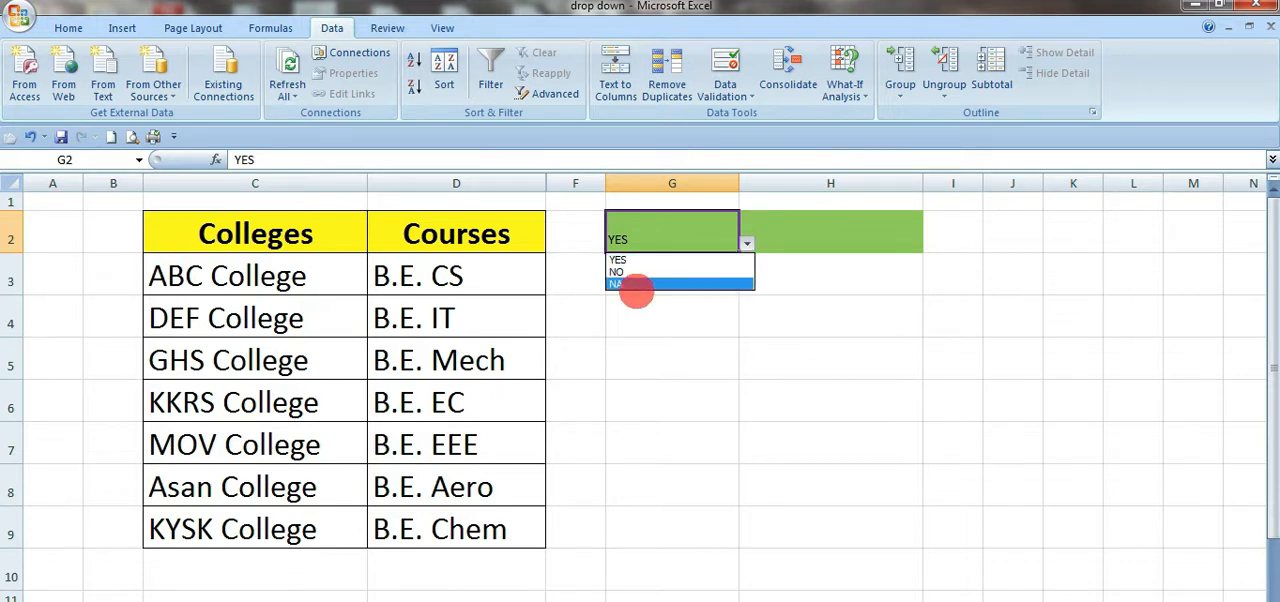
pyautogui.click(632, 273)
pyautogui.click(746, 243)
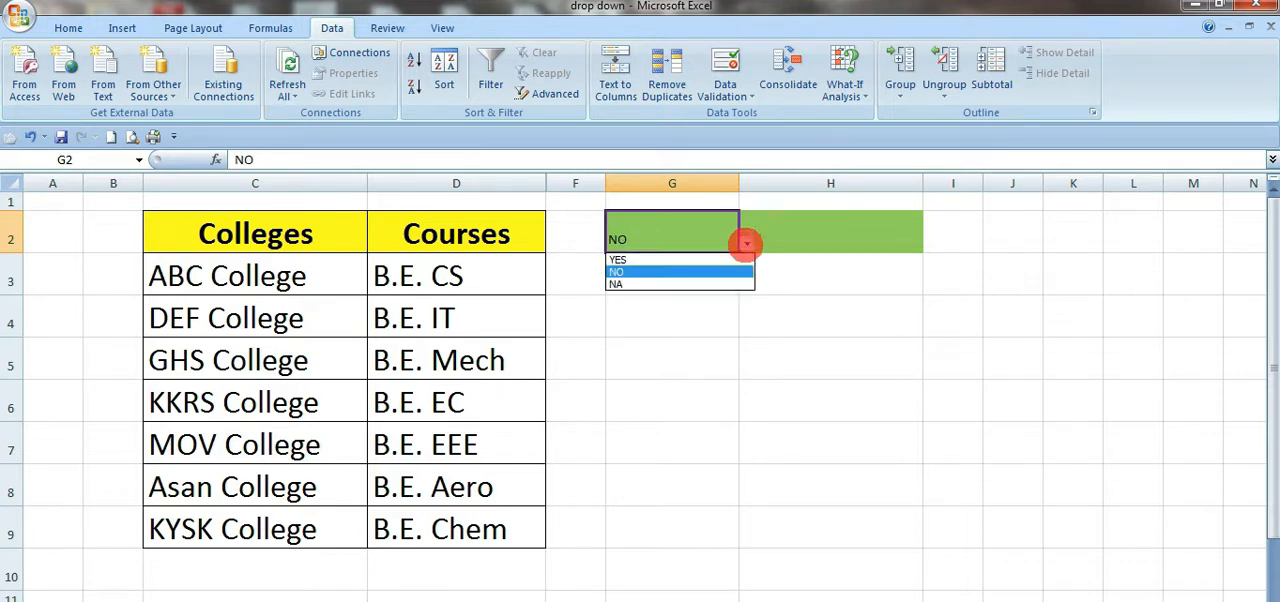
pyautogui.click(630, 279)
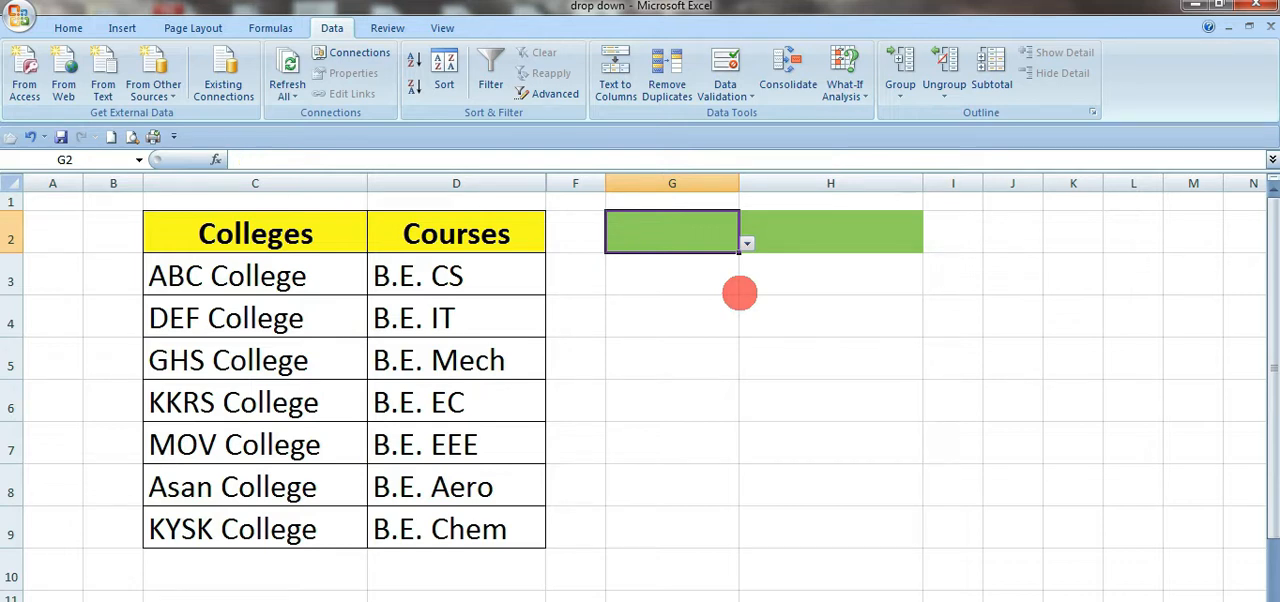
# Step: Choose YES from the drop-down list in cell G2 and clear the cell's value again
pyautogui.click(733, 312)
pyautogui.click(714, 230)
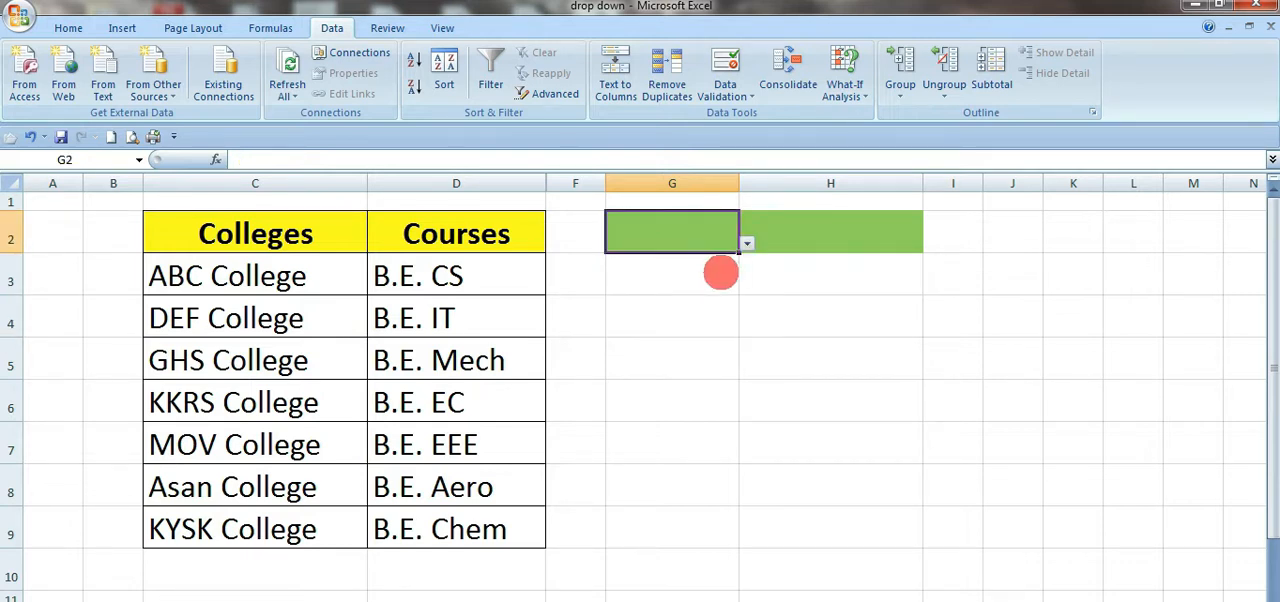
pyautogui.click(720, 273)
pyautogui.click(722, 241)
pyautogui.click(746, 245)
pyautogui.click(746, 245)
pyautogui.click(746, 245)
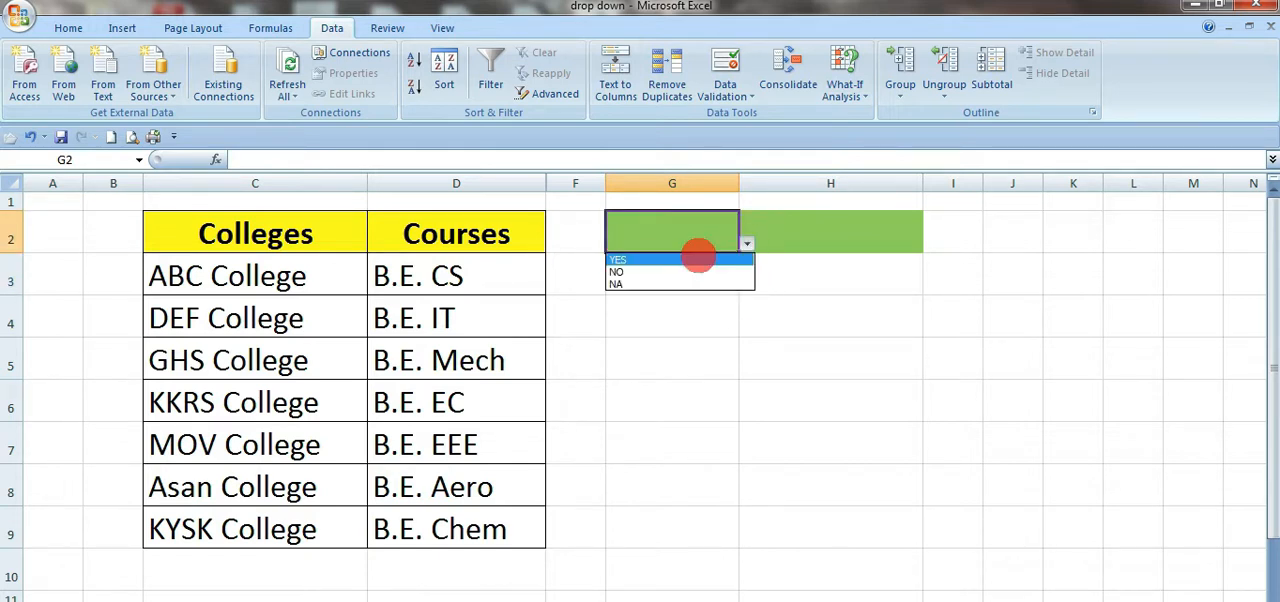
pyautogui.click(676, 260)
pyautogui.click(685, 330)
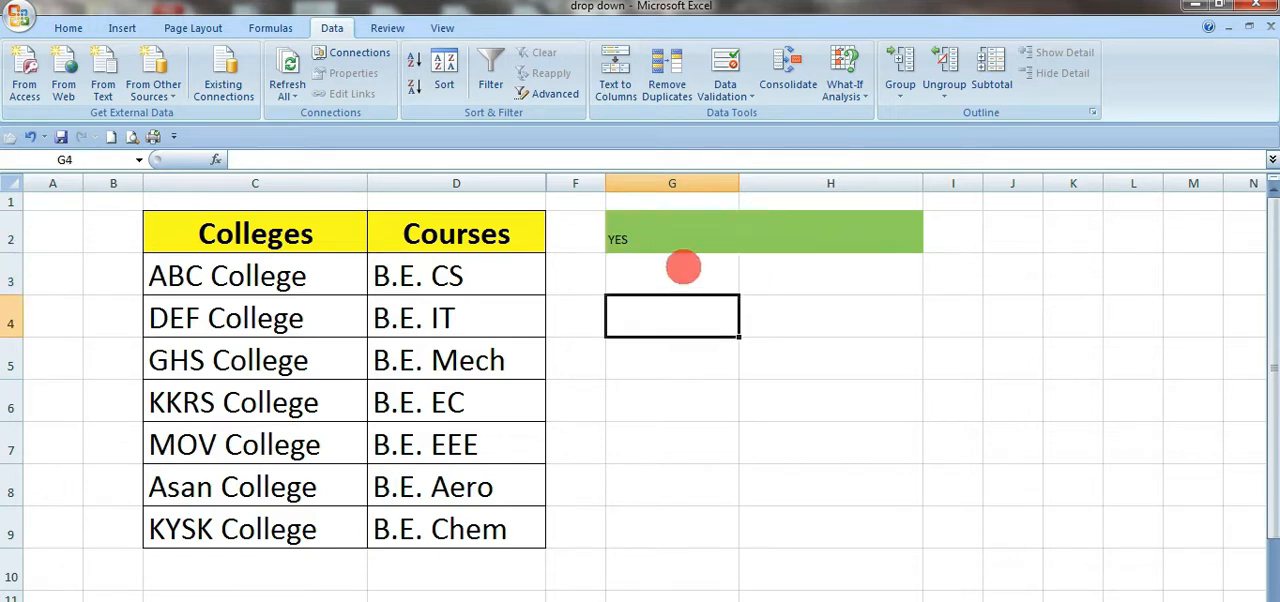
pyautogui.click(684, 250)
pyautogui.click(737, 346)
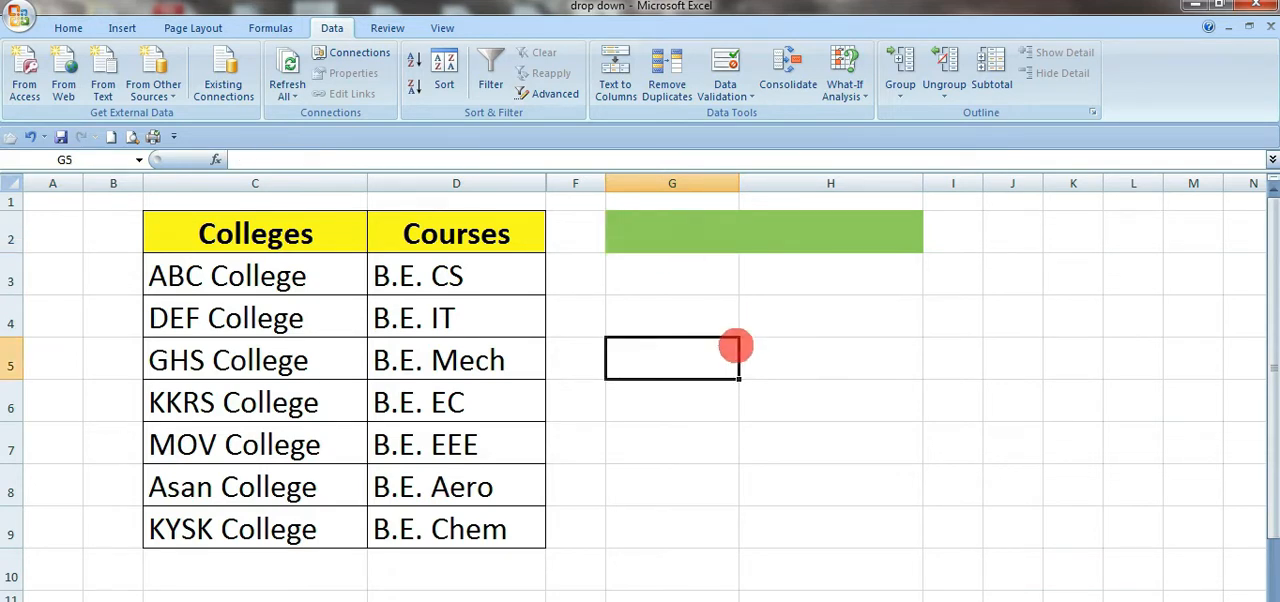
pyautogui.click(697, 272)
pyautogui.click(720, 345)
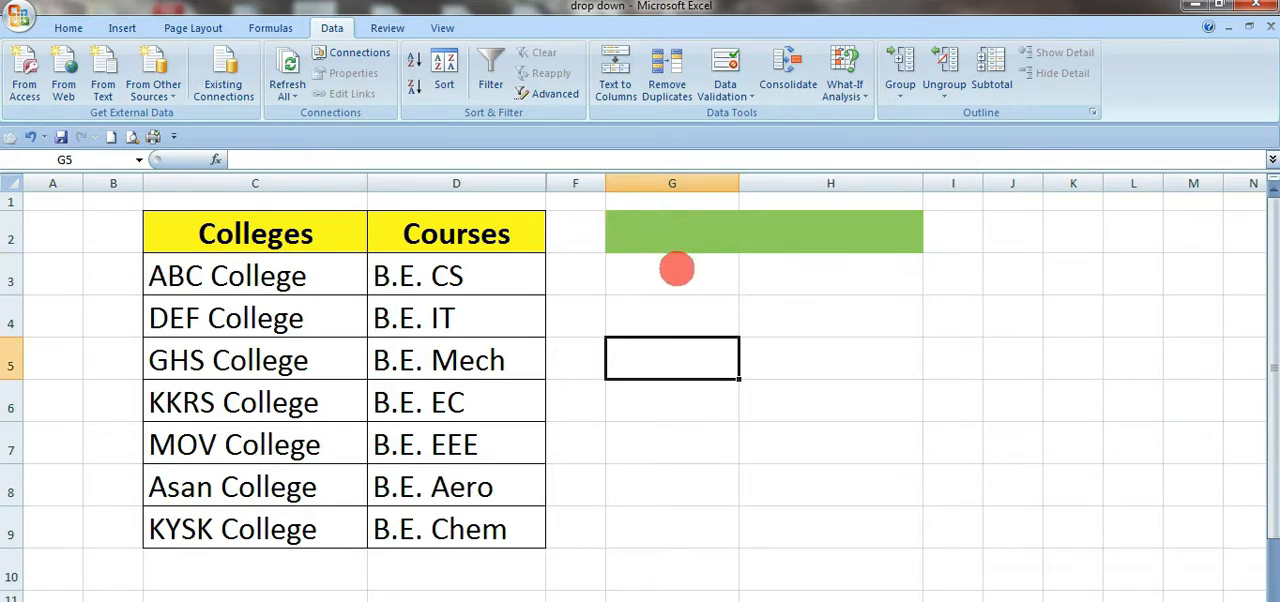
pyautogui.moveTo(674, 266); pyautogui.dragTo(830, 490)
pyautogui.click(731, 303)
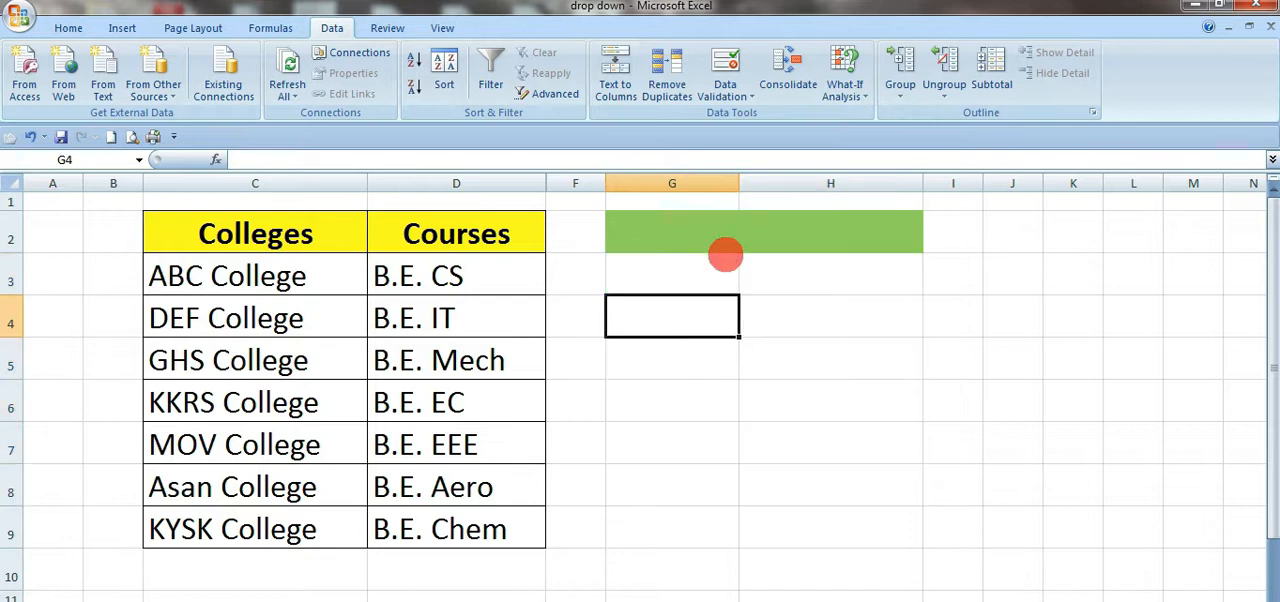
pyautogui.click(726, 246)
pyautogui.click(717, 271)
pyautogui.click(745, 282)
pyautogui.click(702, 300)
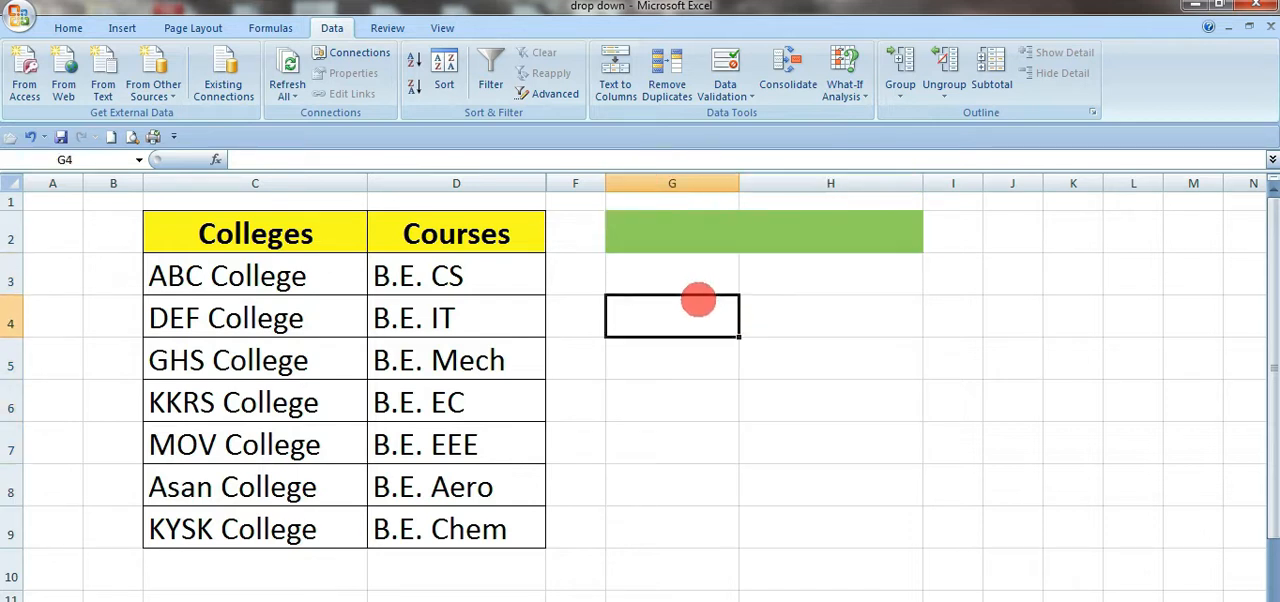
pyautogui.click(743, 369)
# Step: Copy cells G2:H2 with their fill and validation, and paste them into G3:H9
pyautogui.moveTo(691, 249); pyautogui.dragTo(813, 243)
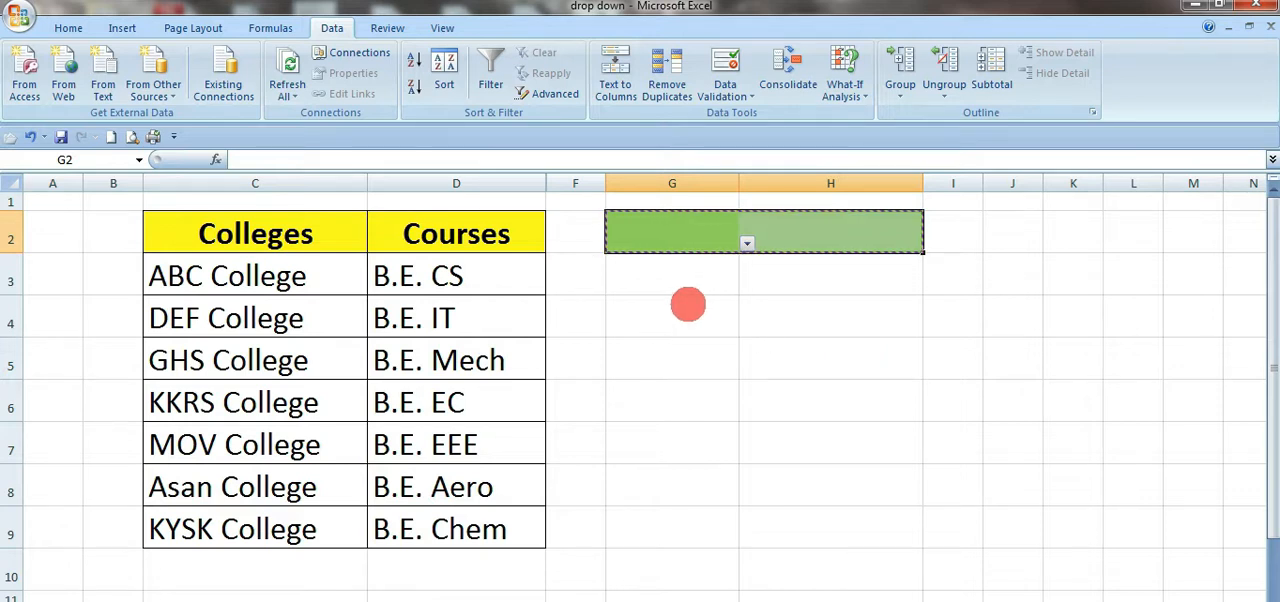
pyautogui.moveTo(683, 278); pyautogui.dragTo(679, 527)
pyautogui.hotkey('ctrl', 'v')
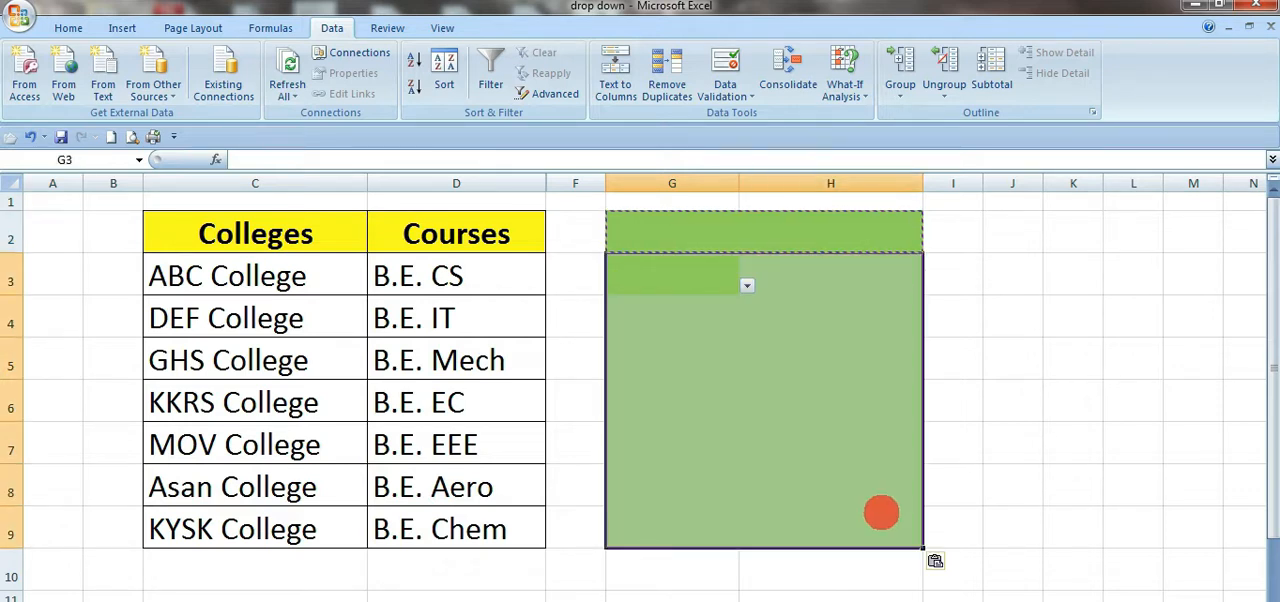
pyautogui.click(1014, 444)
# Step: Check individual cells in G2:G9 and in column H for a drop-down list
pyautogui.click(858, 411)
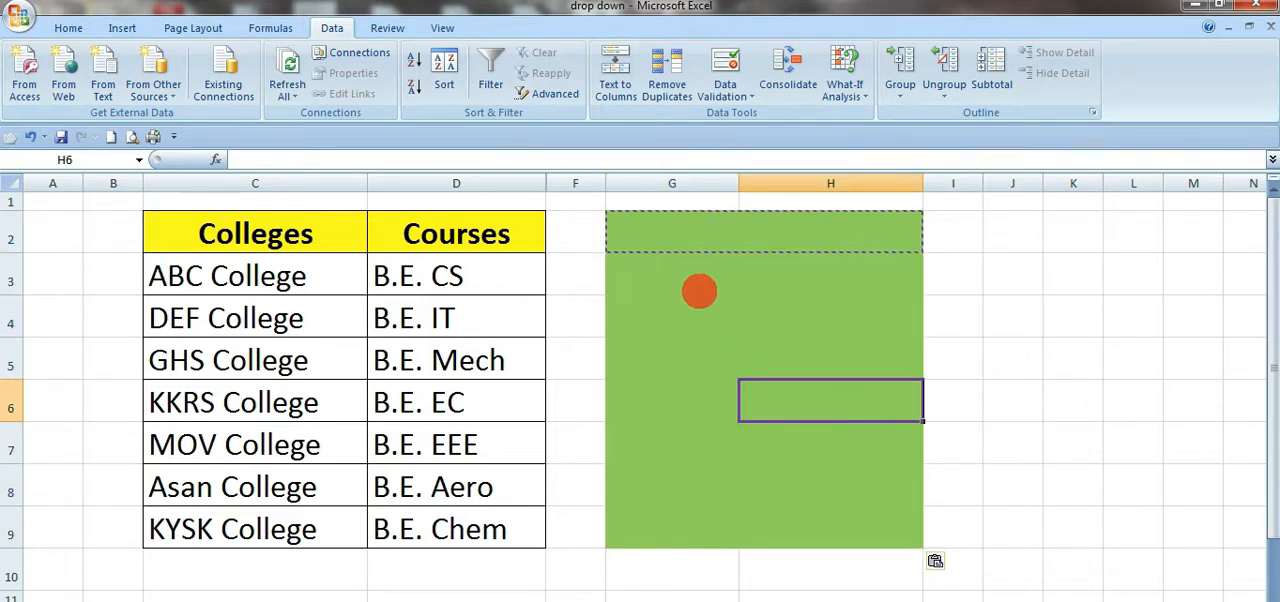
pyautogui.click(700, 288)
pyautogui.click(720, 318)
pyautogui.click(710, 405)
pyautogui.click(723, 486)
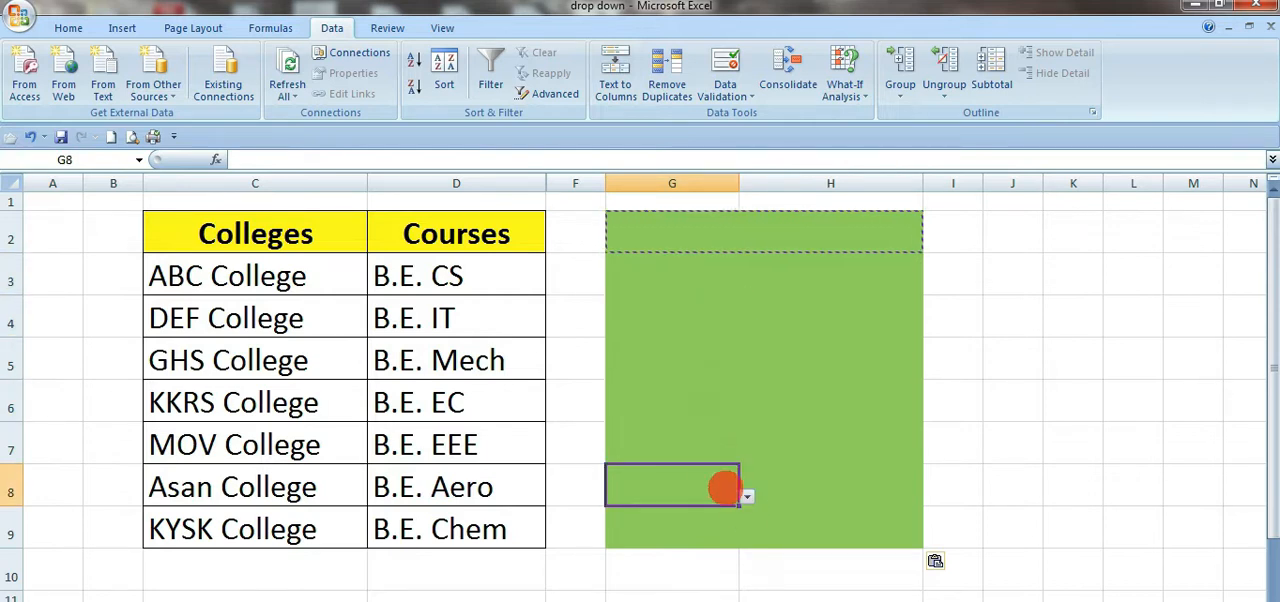
pyautogui.click(760, 370)
pyautogui.click(674, 277)
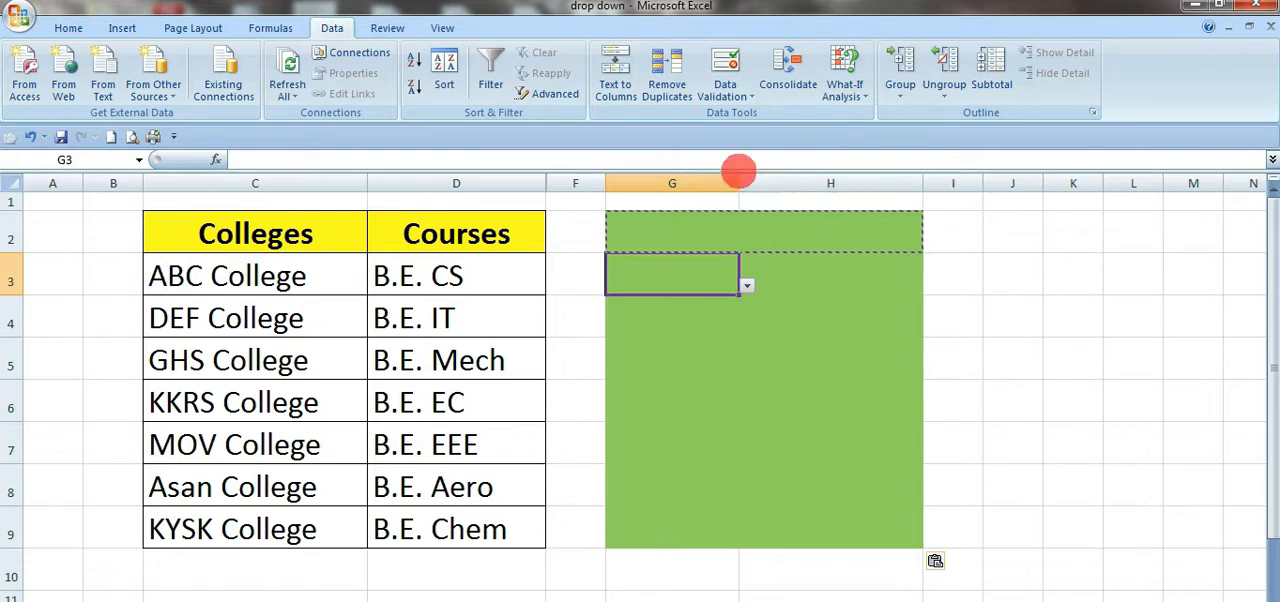
pyautogui.click(707, 345)
pyautogui.click(666, 529)
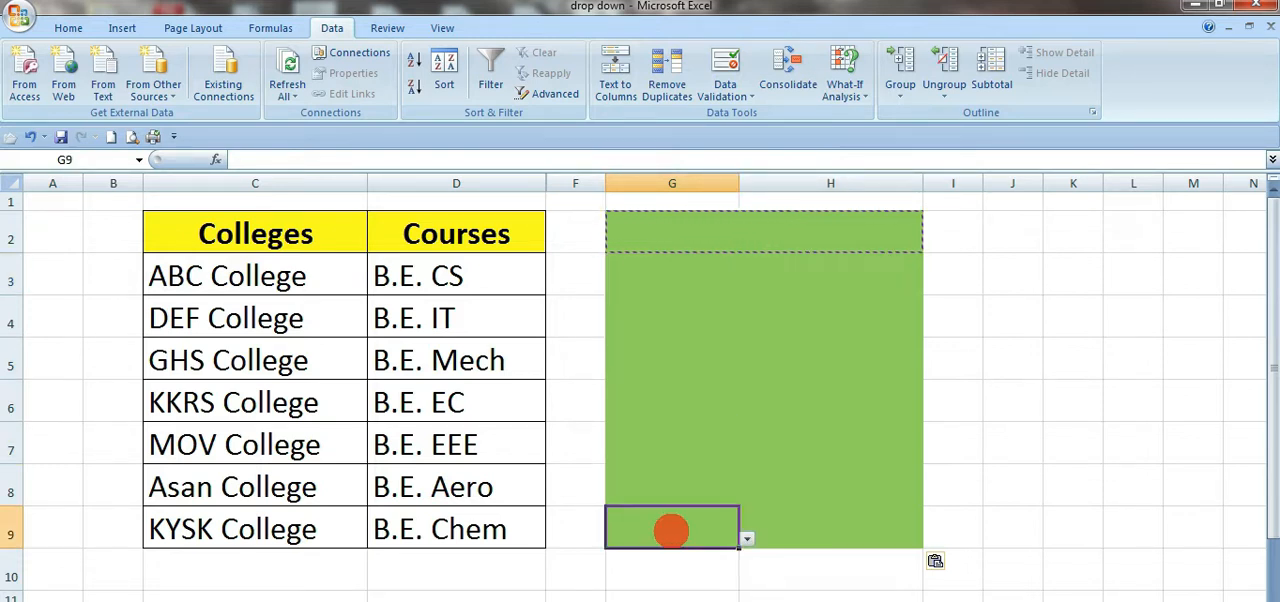
pyautogui.click(692, 248)
pyautogui.click(694, 362)
pyautogui.click(708, 480)
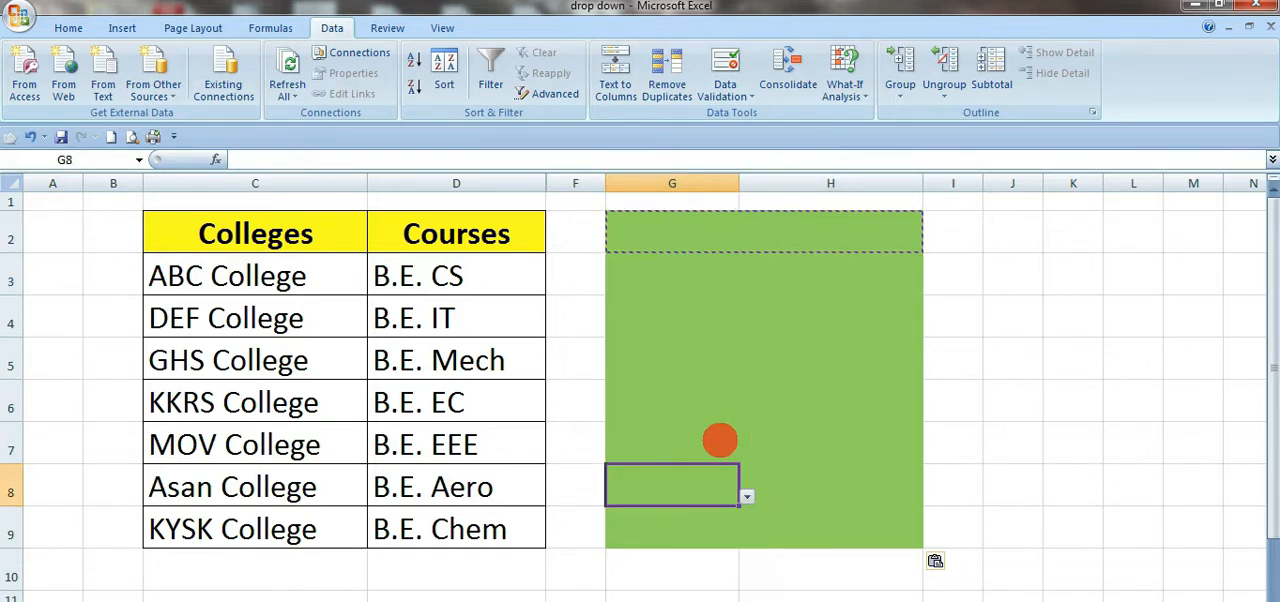
pyautogui.click(732, 355)
pyautogui.click(747, 370)
pyautogui.click(677, 408)
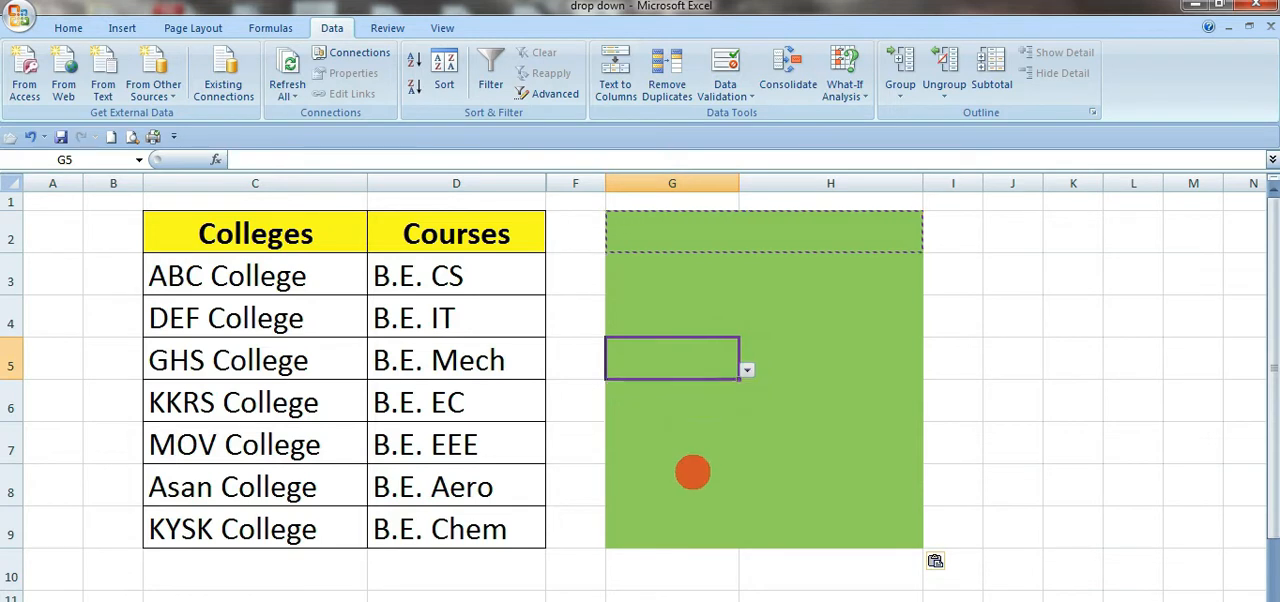
# Step: Open the drop-down list in cell G6 to view its entries, and check cells G8, G9 and H4
pyautogui.click(743, 410)
pyautogui.click(730, 415)
pyautogui.click(746, 412)
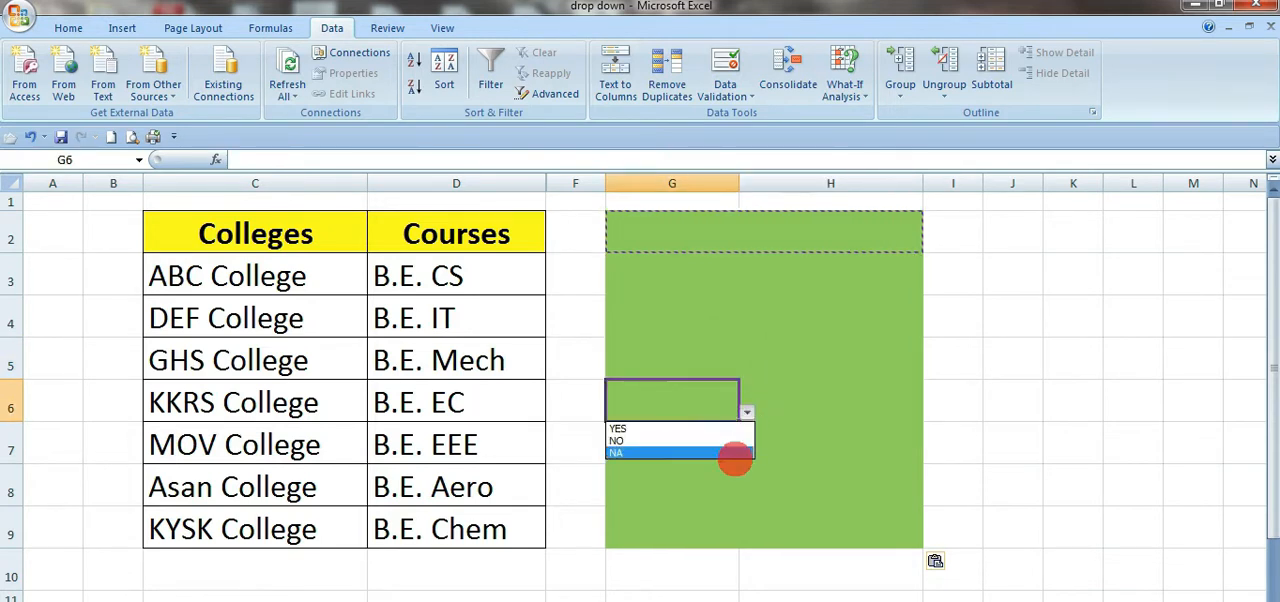
pyautogui.click(737, 451)
pyautogui.click(735, 495)
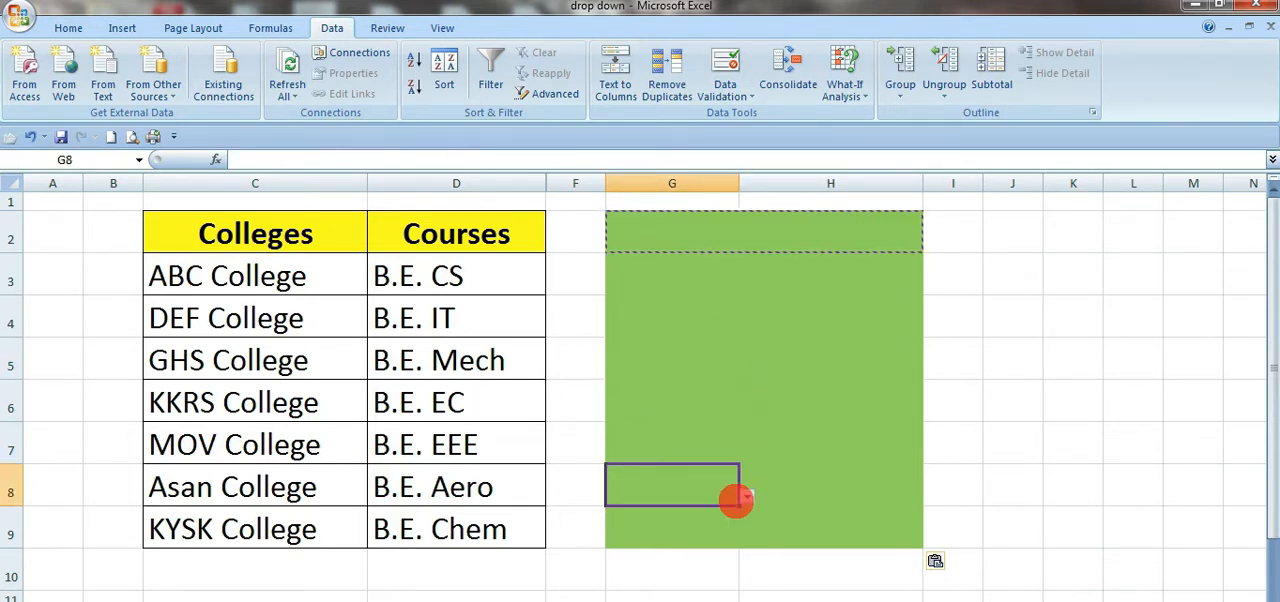
pyautogui.click(736, 527)
pyautogui.click(884, 319)
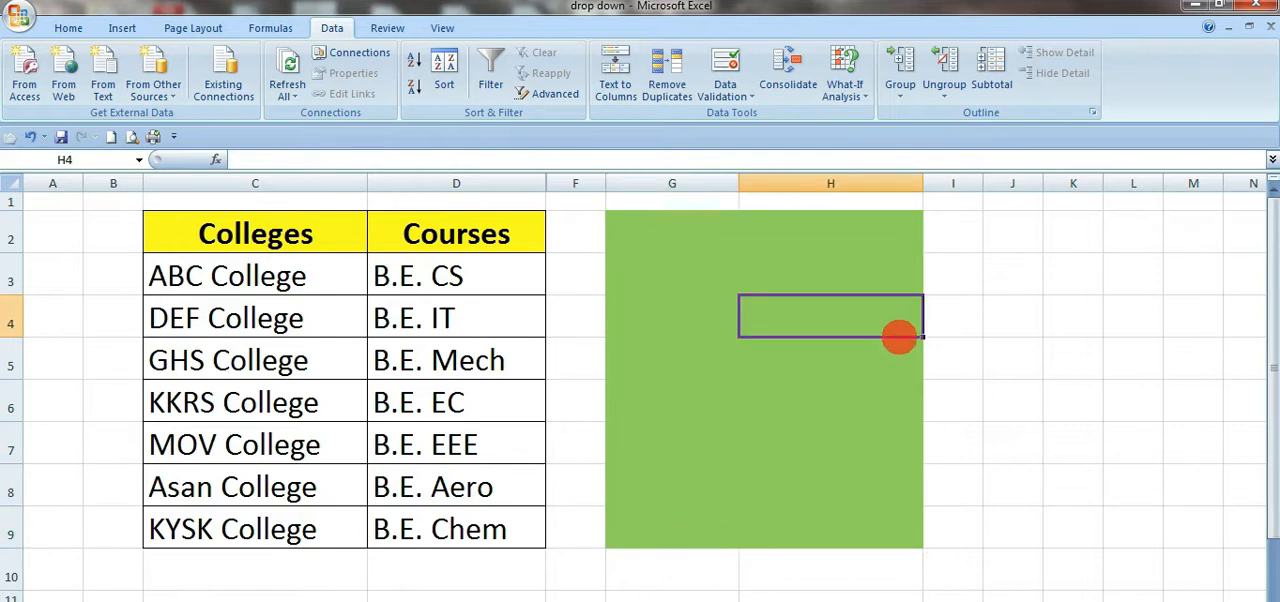
# Step: Try clearing all validation settings for G2:H9, applied to all other cells with the same settings, and cancel
pyautogui.moveTo(617, 211); pyautogui.dragTo(815, 526)
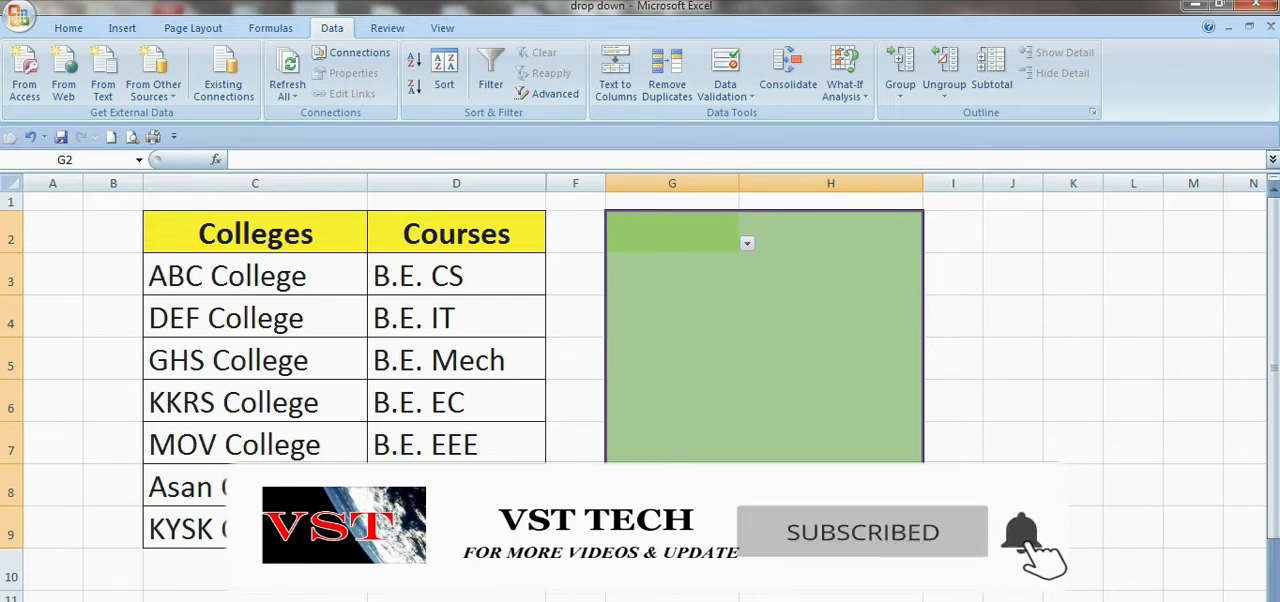
pyautogui.click(815, 403)
pyautogui.moveTo(657, 222); pyautogui.dragTo(900, 529)
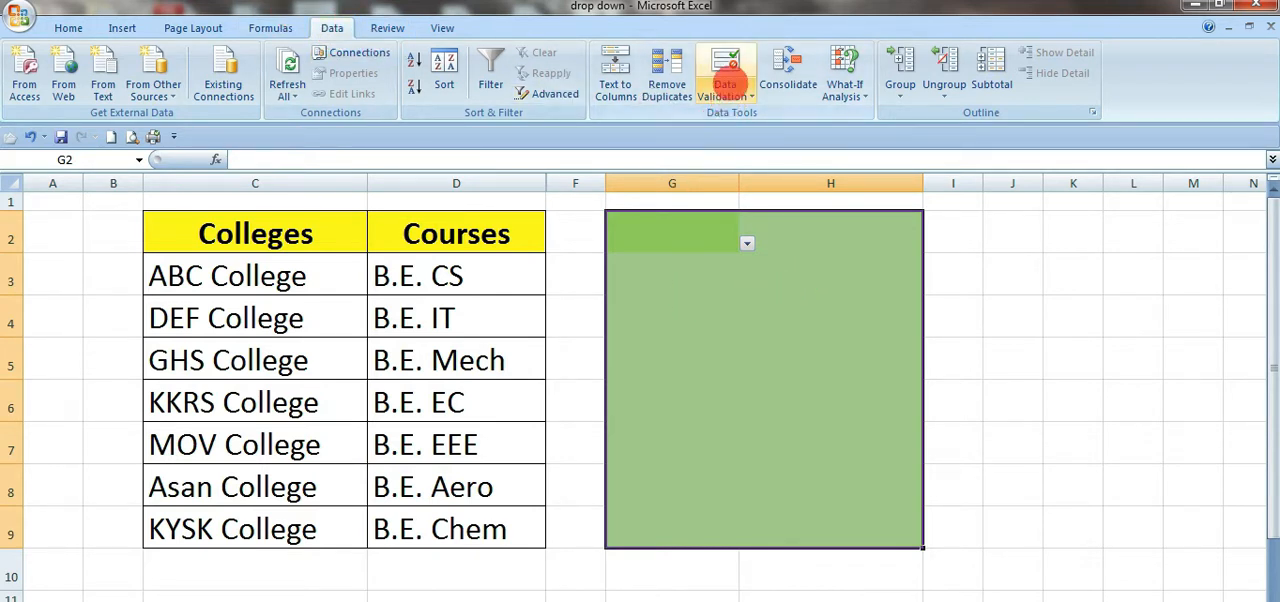
pyautogui.click(725, 66)
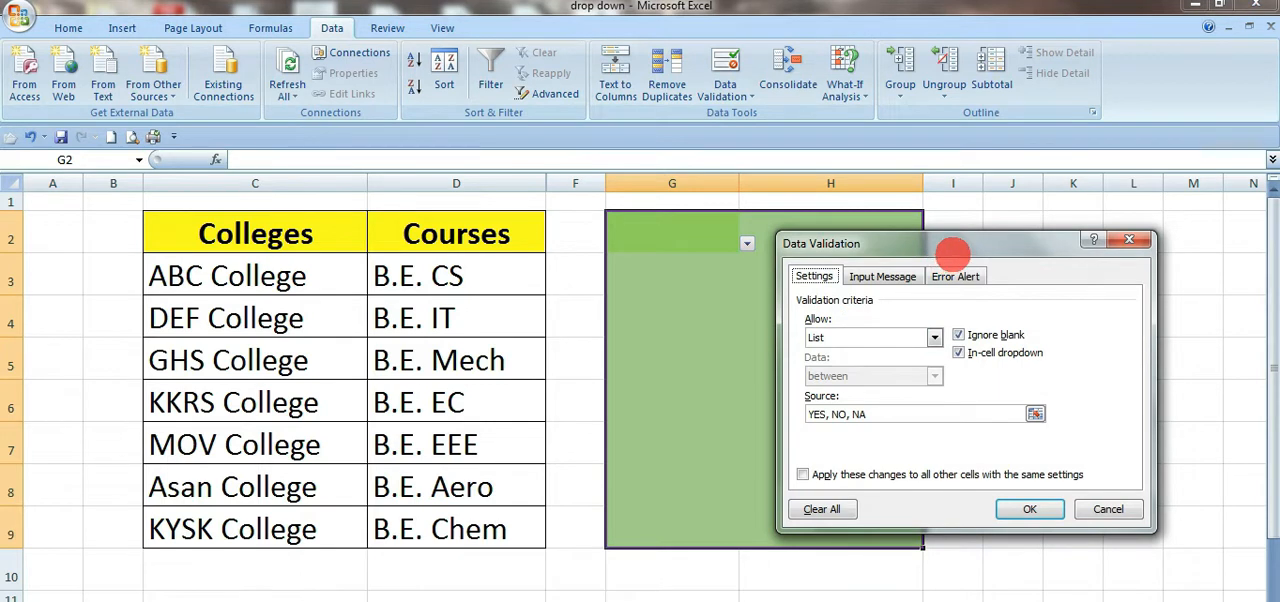
pyautogui.moveTo(952, 253); pyautogui.dragTo(962, 110)
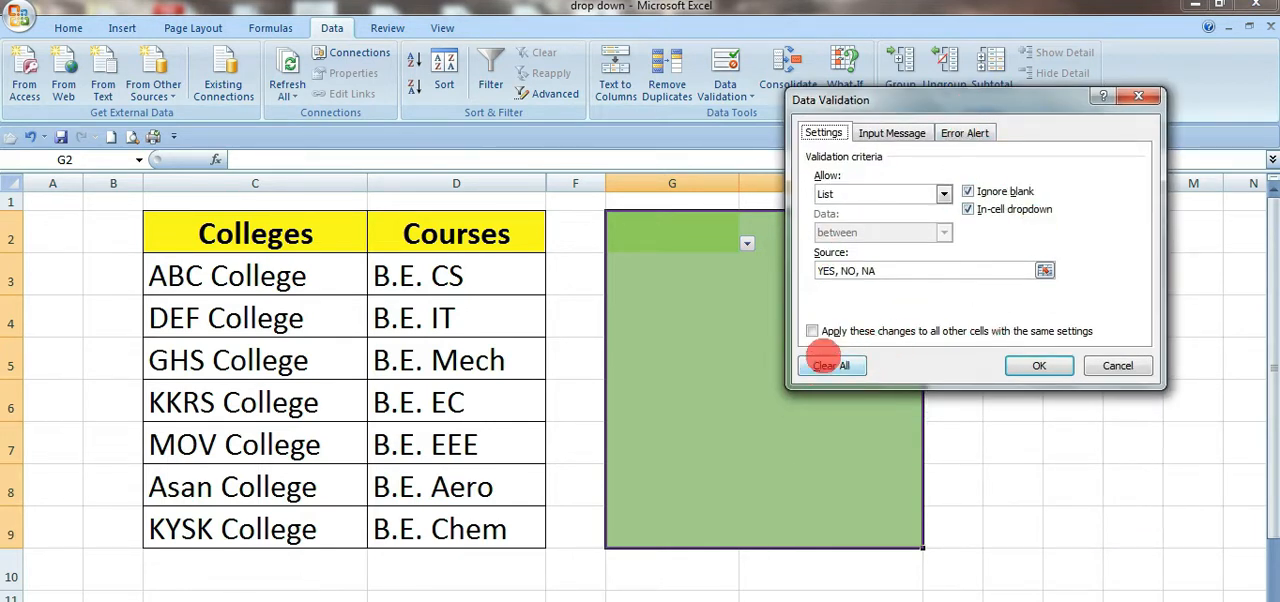
pyautogui.click(826, 365)
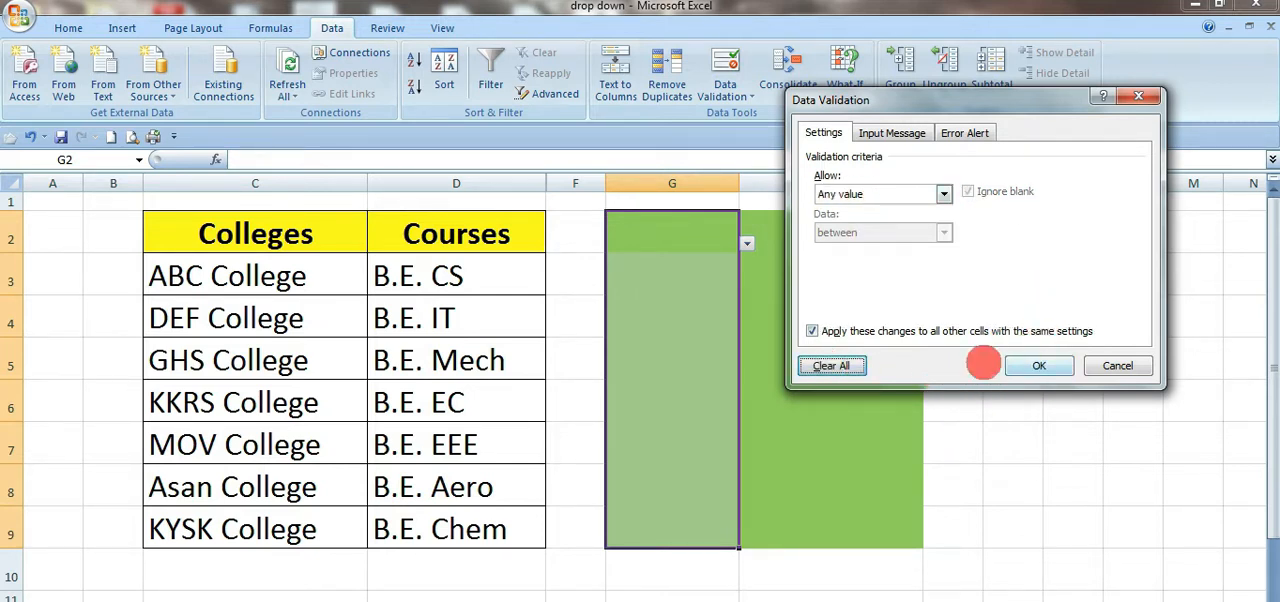
pyautogui.click(1124, 368)
pyautogui.click(749, 348)
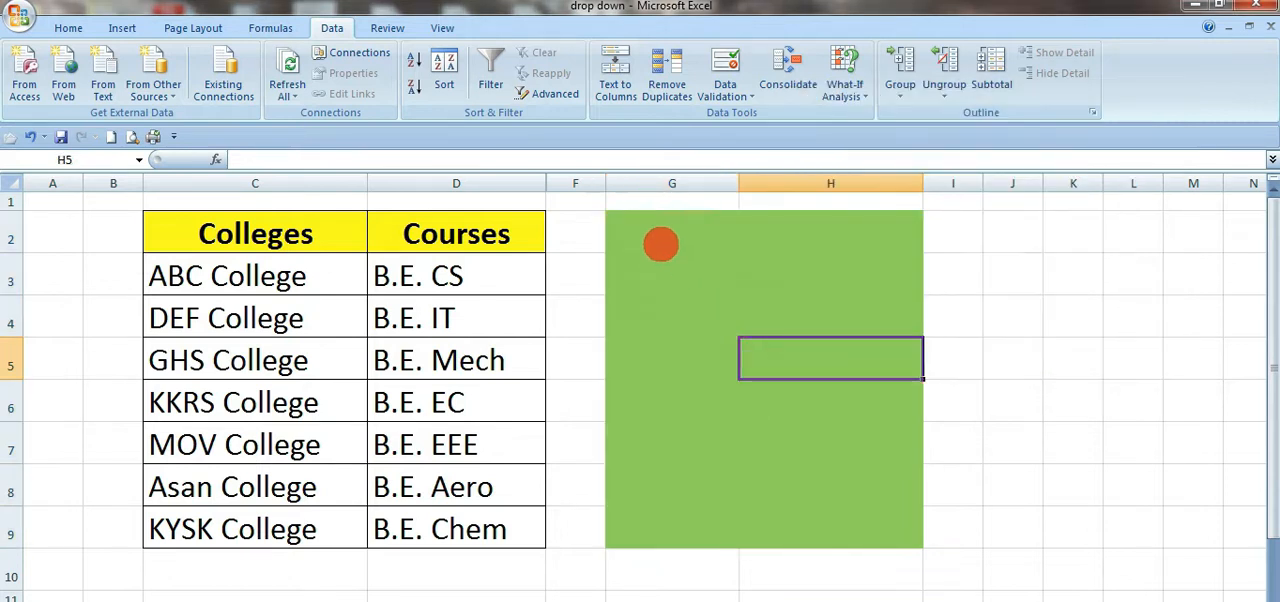
# Step: Remove the list restriction from G2:H9 by setting Data Validation to allow any value
pyautogui.moveTo(660, 246); pyautogui.dragTo(846, 531)
pyautogui.click(725, 70)
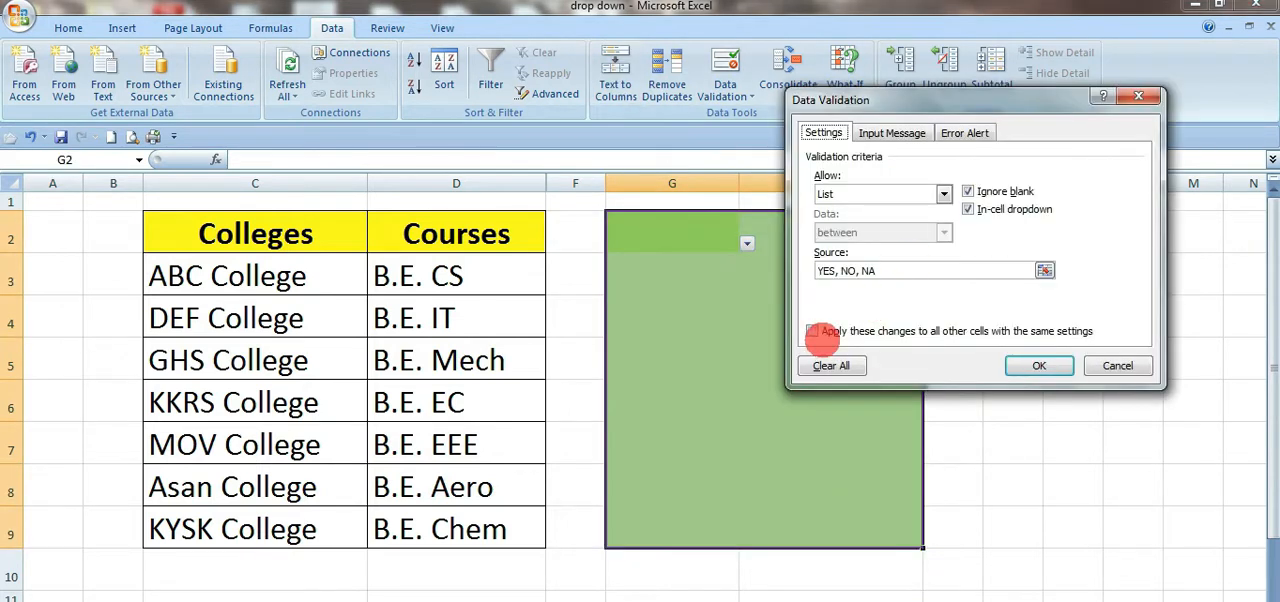
pyautogui.click(881, 195)
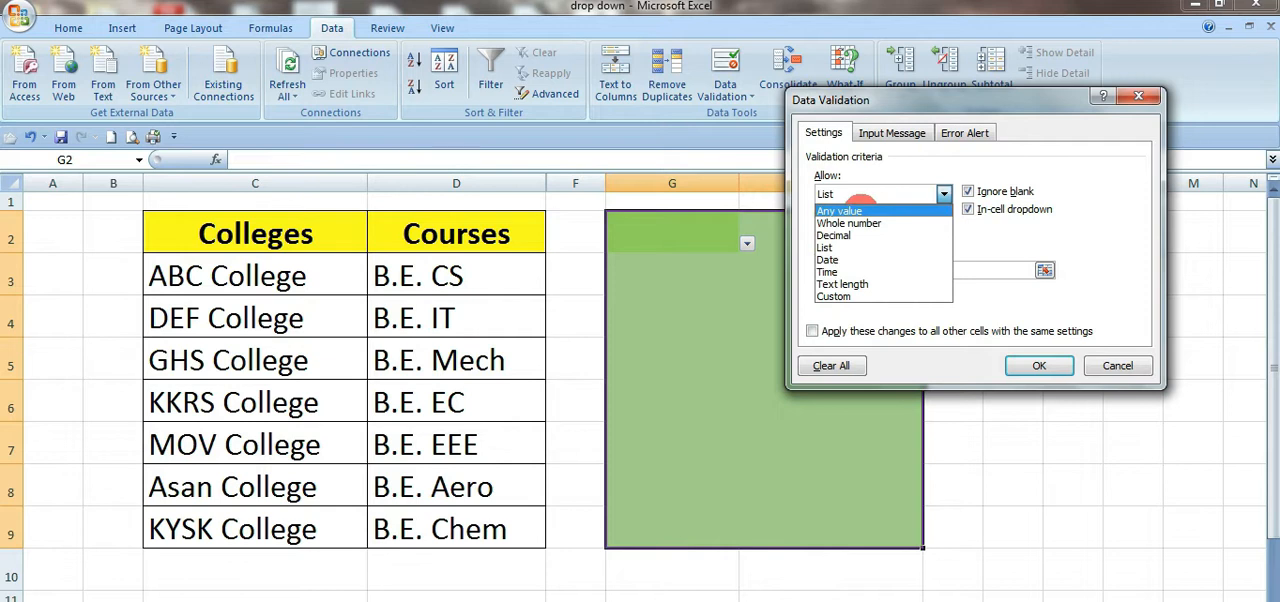
pyautogui.click(862, 209)
pyautogui.click(1036, 366)
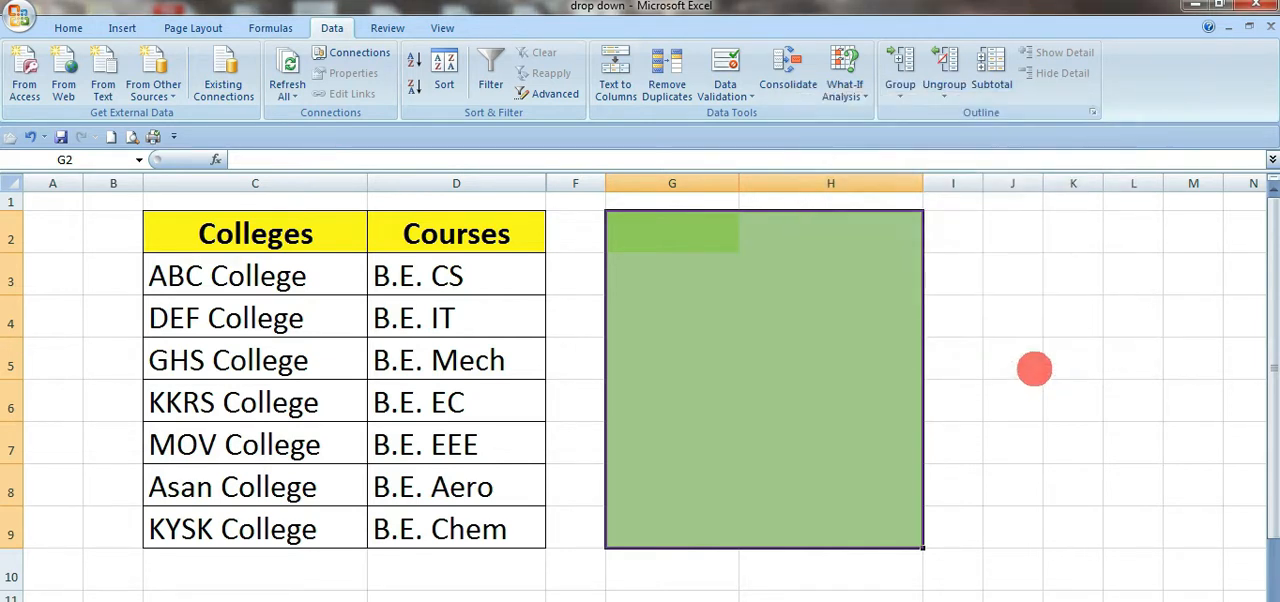
# Step: Check cells in columns G and H for remaining drop-down lists, and undo the validation removal and the paste into G3:H9
pyautogui.click(1010, 358)
pyautogui.click(690, 275)
pyautogui.click(722, 354)
pyautogui.click(718, 444)
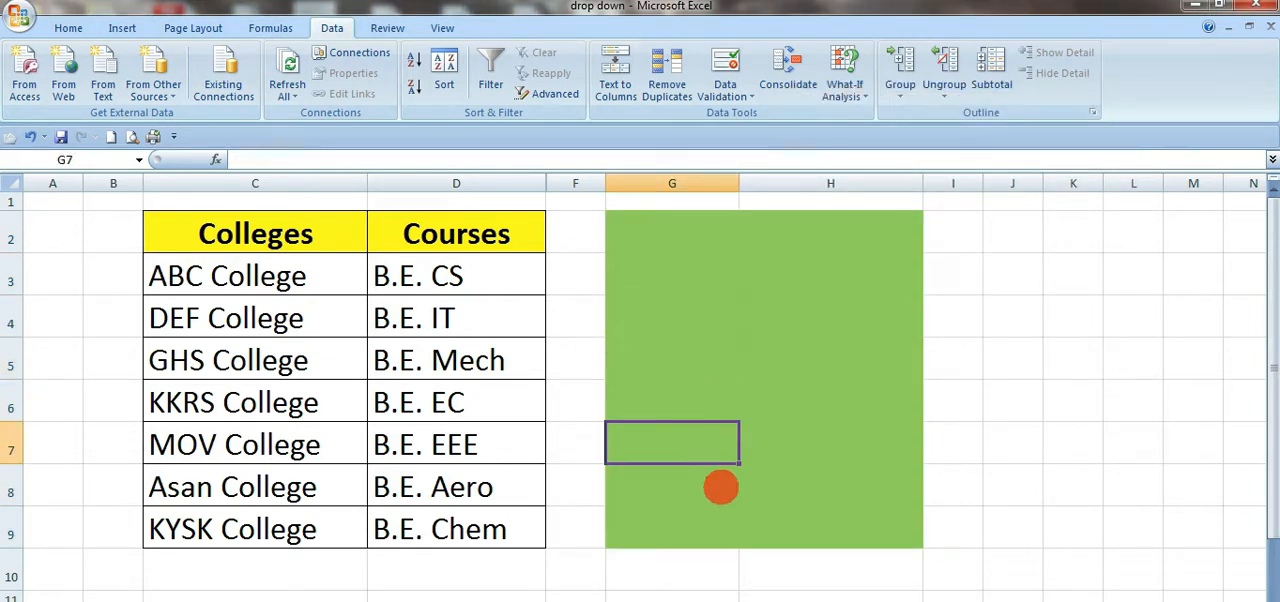
pyautogui.click(717, 489)
pyautogui.click(823, 362)
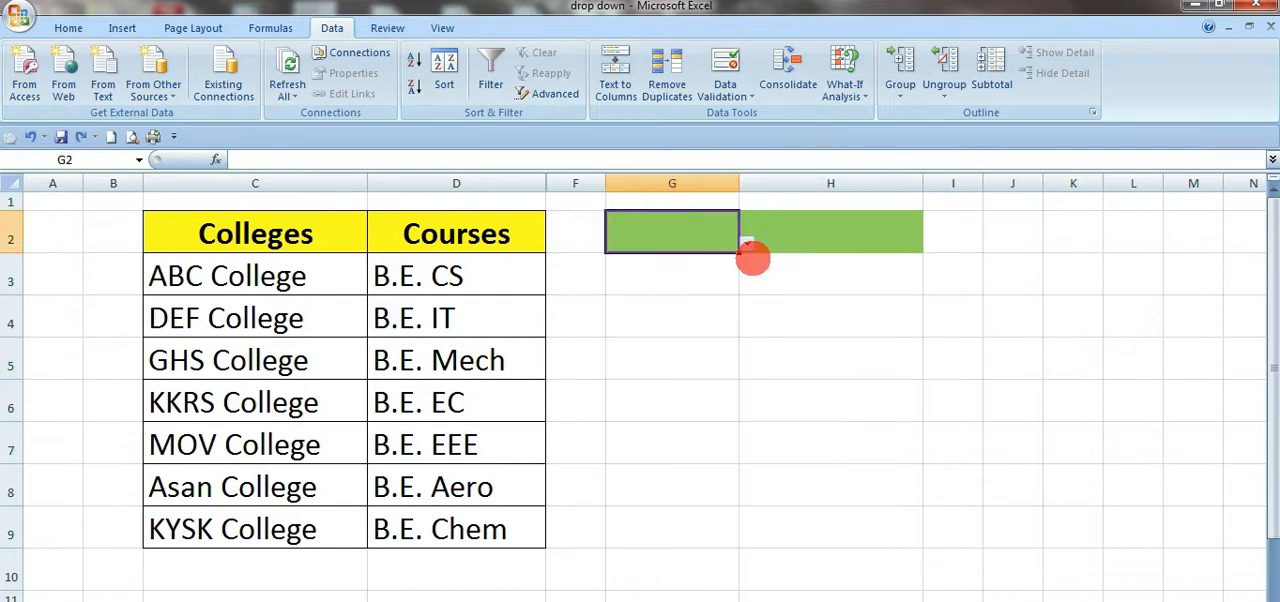
pyautogui.click(712, 278)
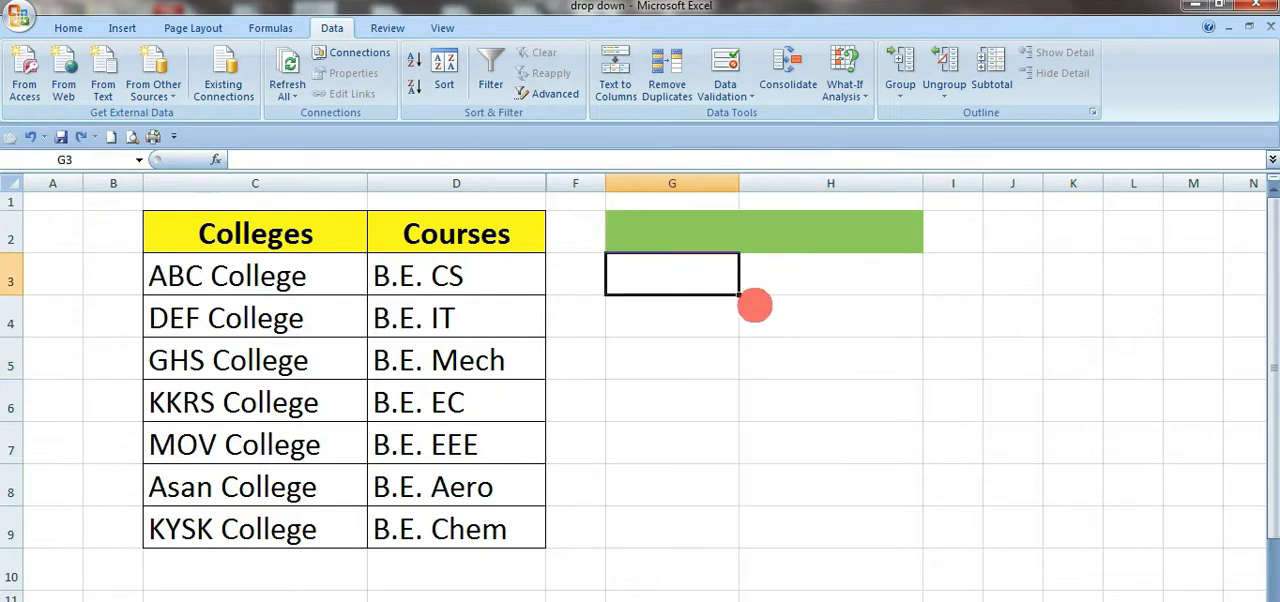
# Step: Copy cells G2:H2 with their fill and validation again into the range G3:H9
pyautogui.click(728, 236)
pyautogui.moveTo(728, 236); pyautogui.dragTo(903, 246)
pyautogui.hotkey('ctrl', 'c')
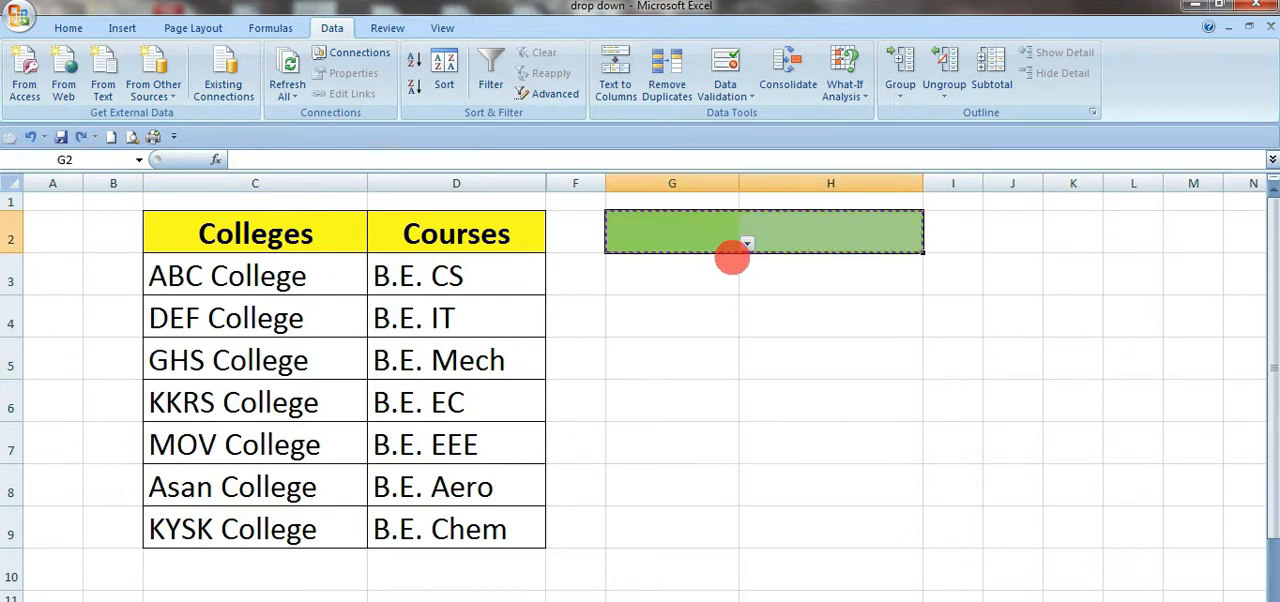
pyautogui.moveTo(711, 275); pyautogui.dragTo(905, 530)
pyautogui.hotkey('ctrl', 'v')
pyautogui.click(1010, 358)
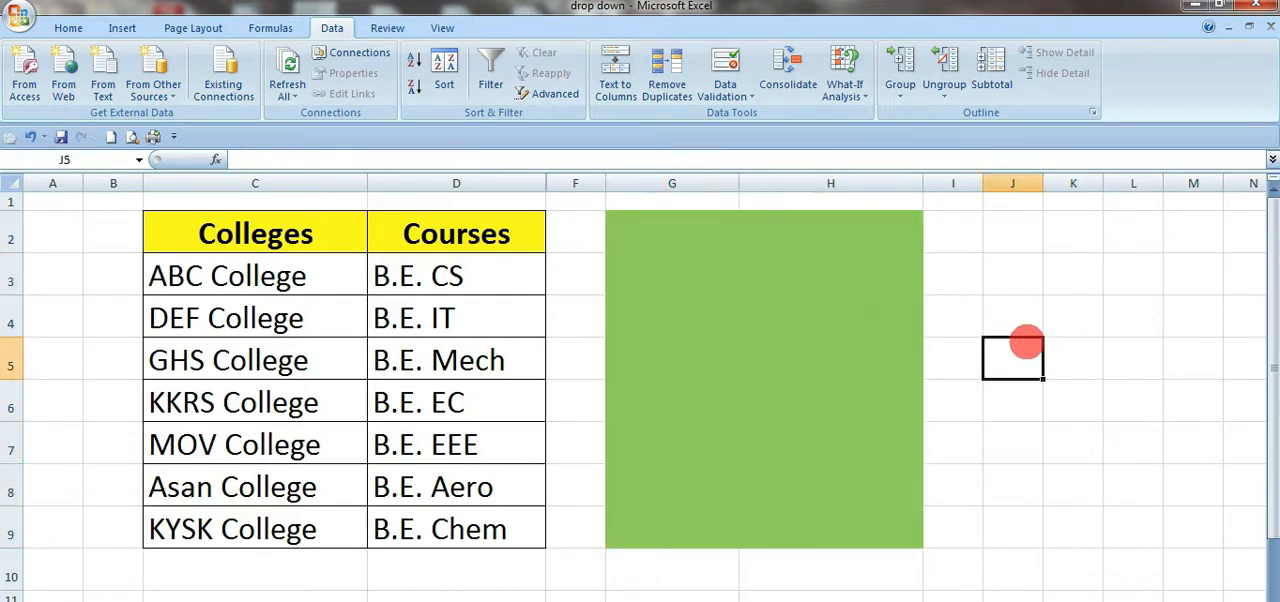
# Step: Clear all Data Validation settings from the green range G2:H9
pyautogui.moveTo(683, 223); pyautogui.dragTo(853, 520)
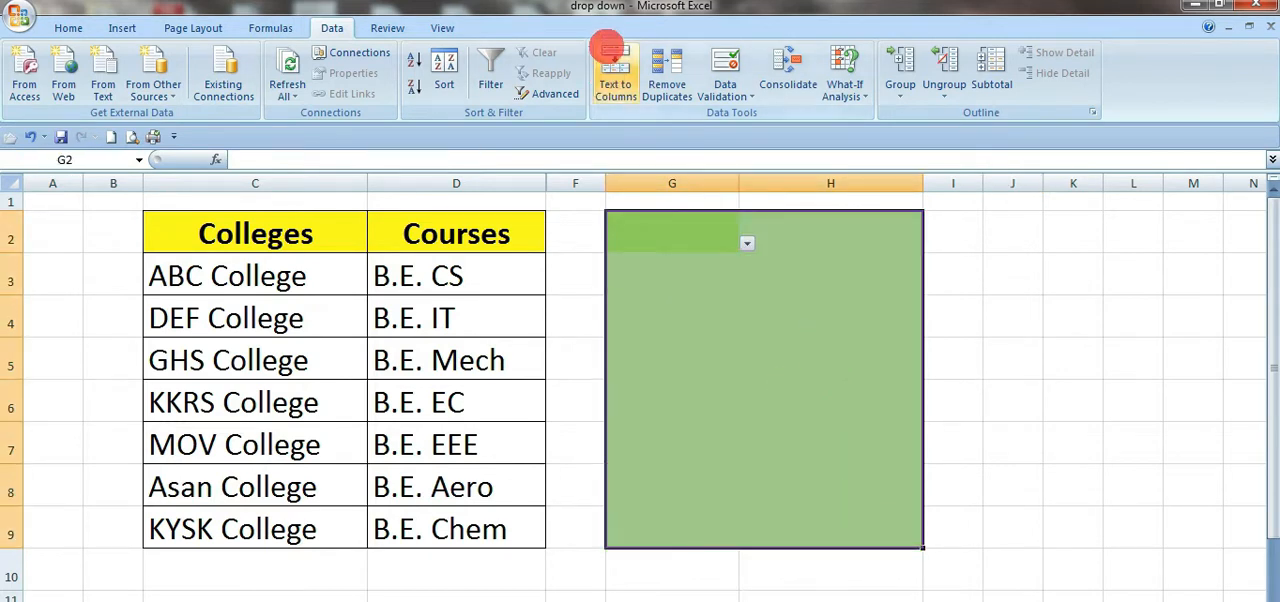
pyautogui.click(727, 84)
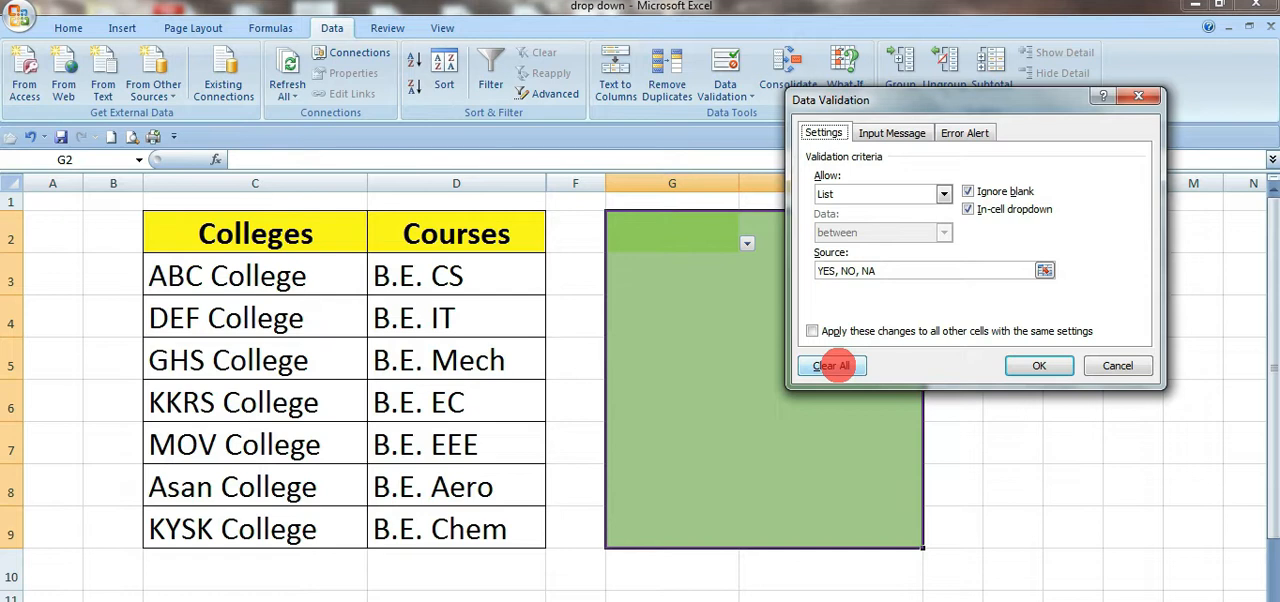
pyautogui.click(831, 366)
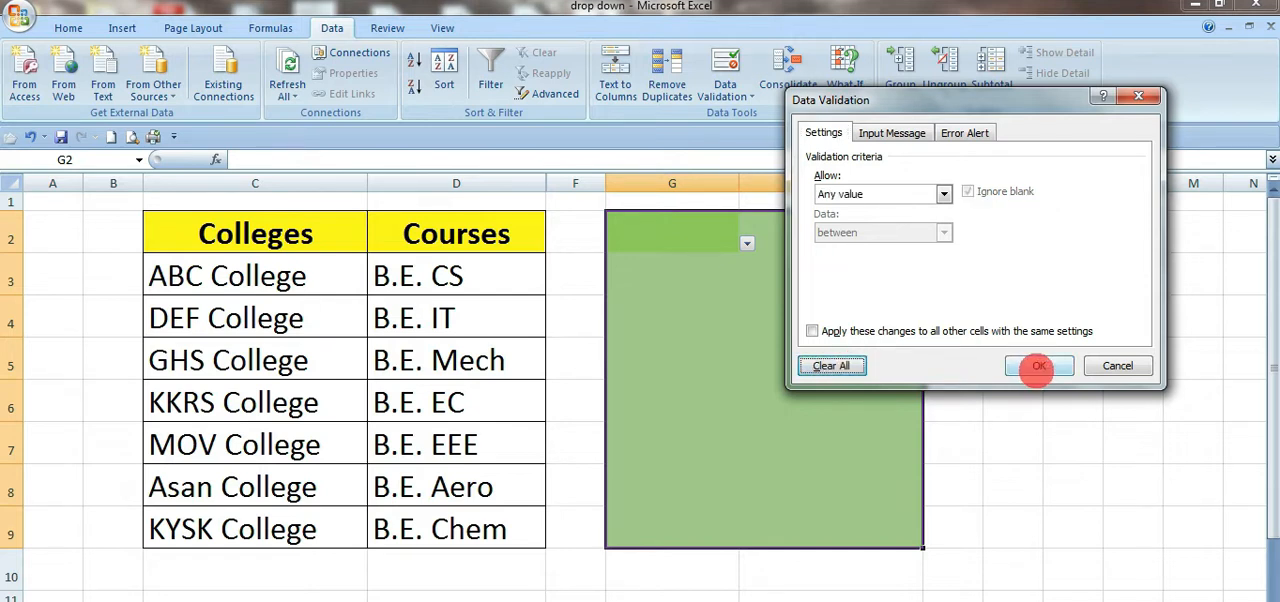
pyautogui.click(1039, 366)
pyautogui.click(957, 363)
# Step: Check the green range G2:H9 for any remaining drop-down lists
pyautogui.moveTo(680, 217); pyautogui.dragTo(913, 532)
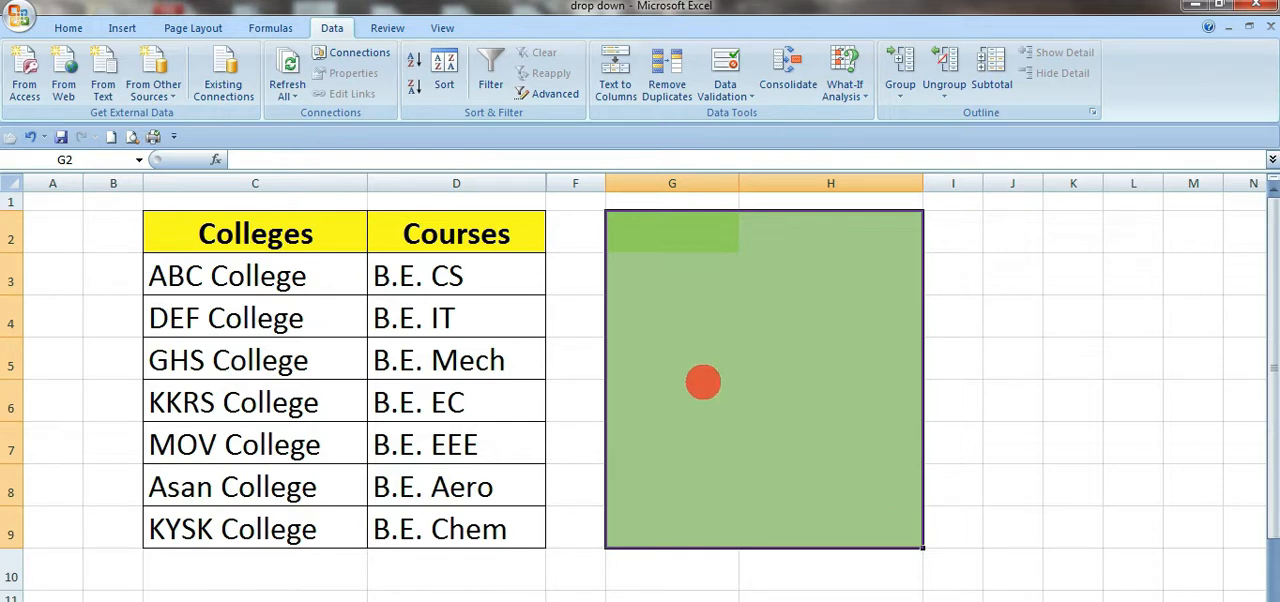
pyautogui.moveTo(672, 233); pyautogui.dragTo(882, 559)
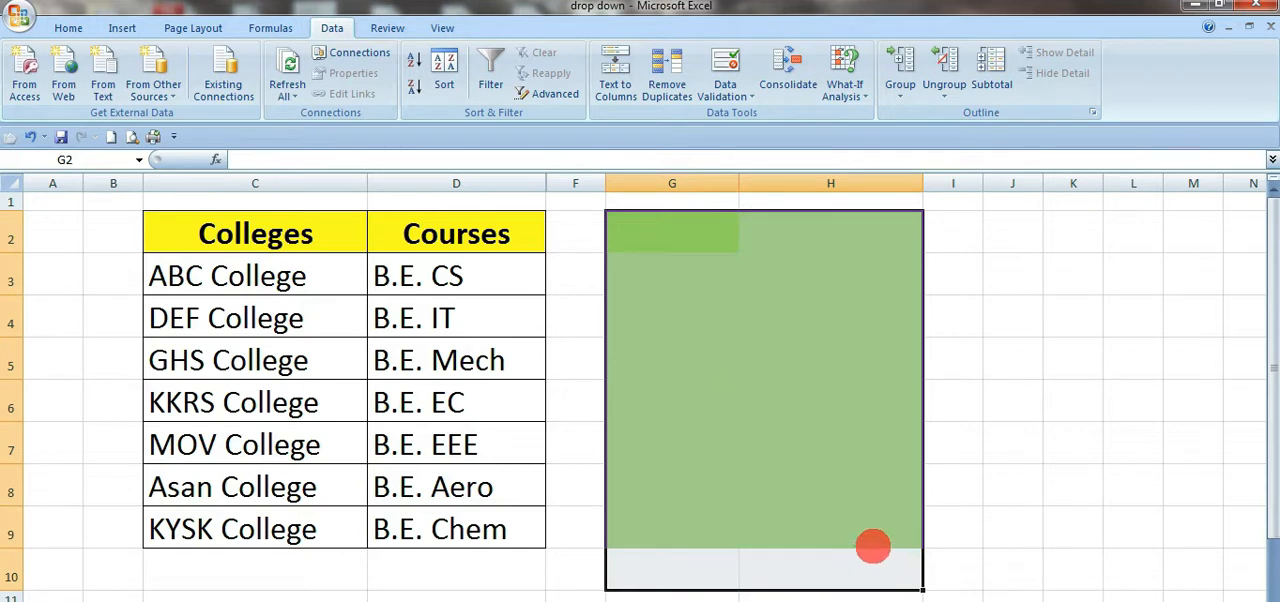
pyautogui.click(974, 482)
pyautogui.moveTo(663, 240); pyautogui.dragTo(842, 521)
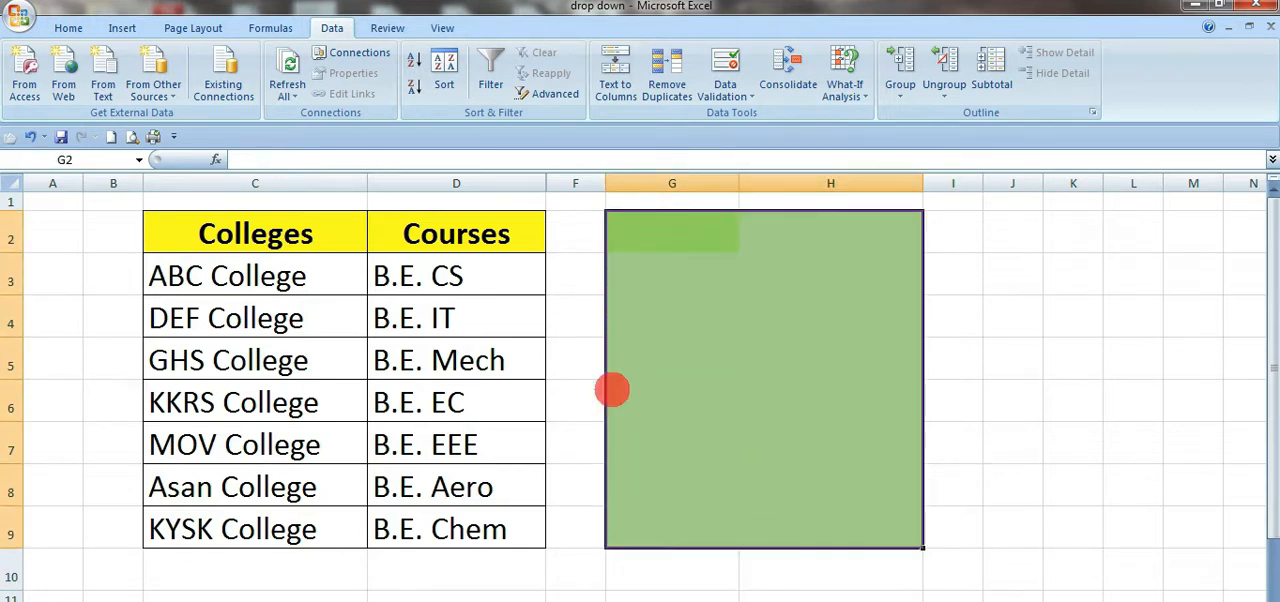
pyautogui.moveTo(221, 232); pyautogui.dragTo(490, 537)
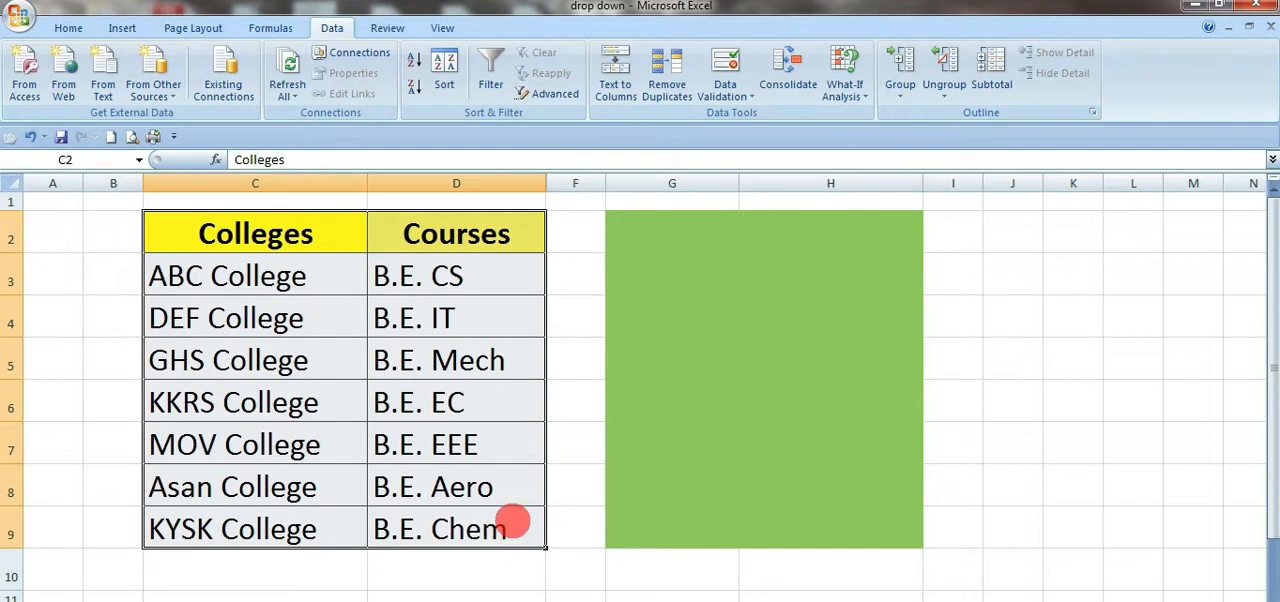
pyautogui.click(654, 231)
pyautogui.click(706, 367)
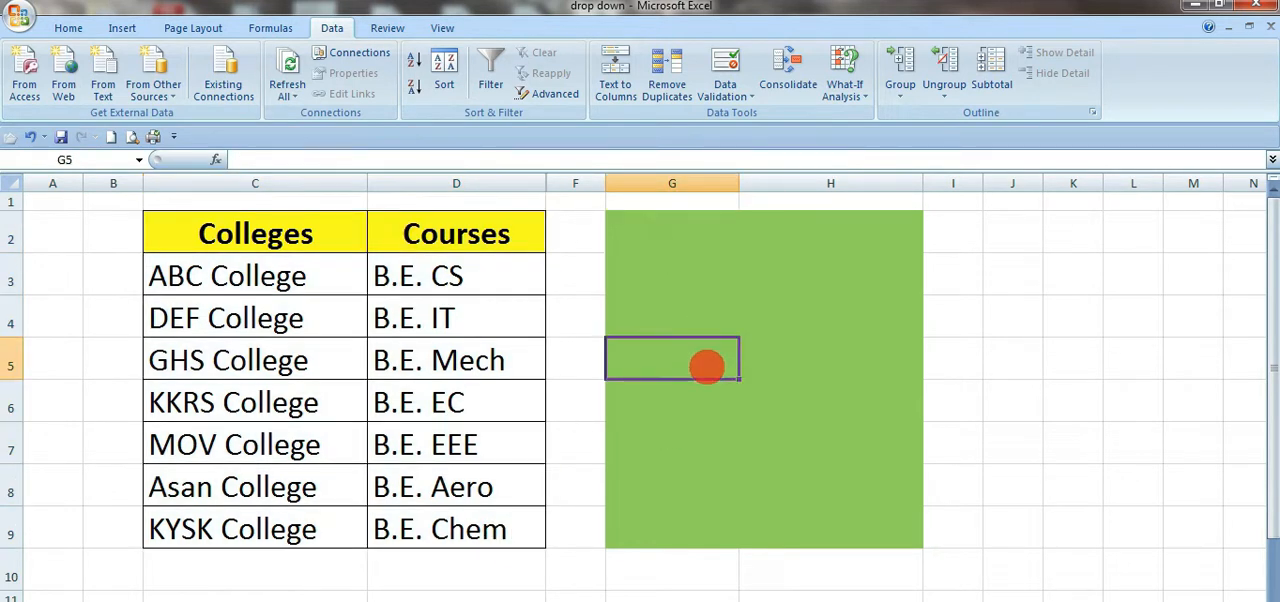
# Step: Review the validation criteria, input message and error alert options for G2:H9, and cancel without changes
pyautogui.moveTo(694, 242); pyautogui.dragTo(869, 530)
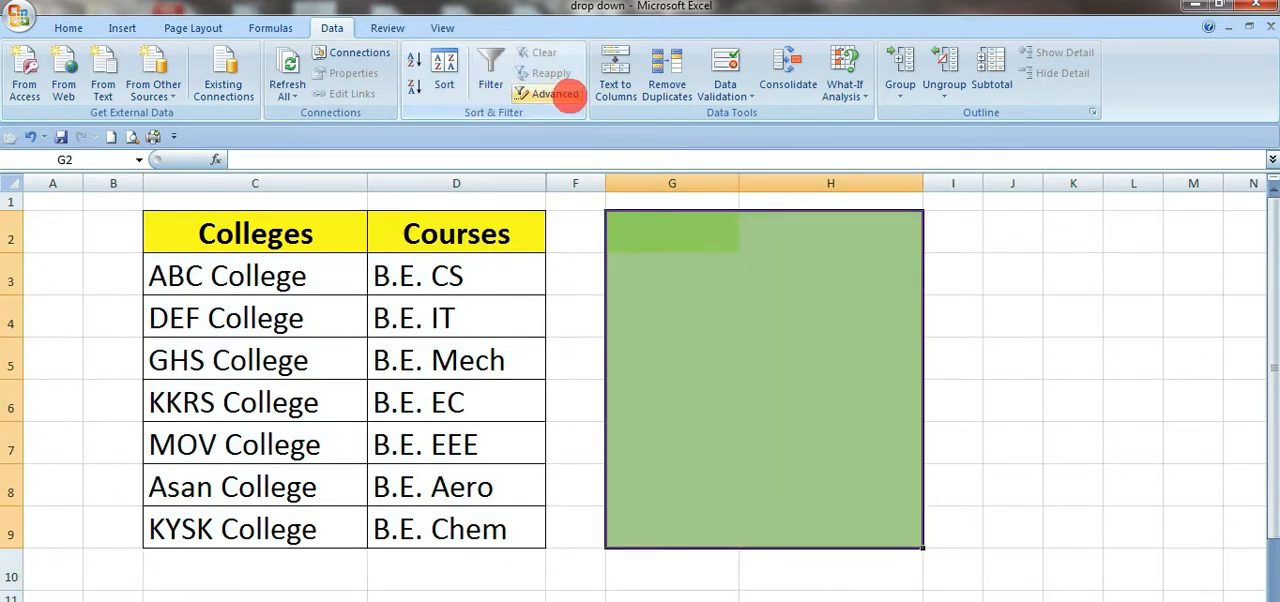
pyautogui.click(727, 67)
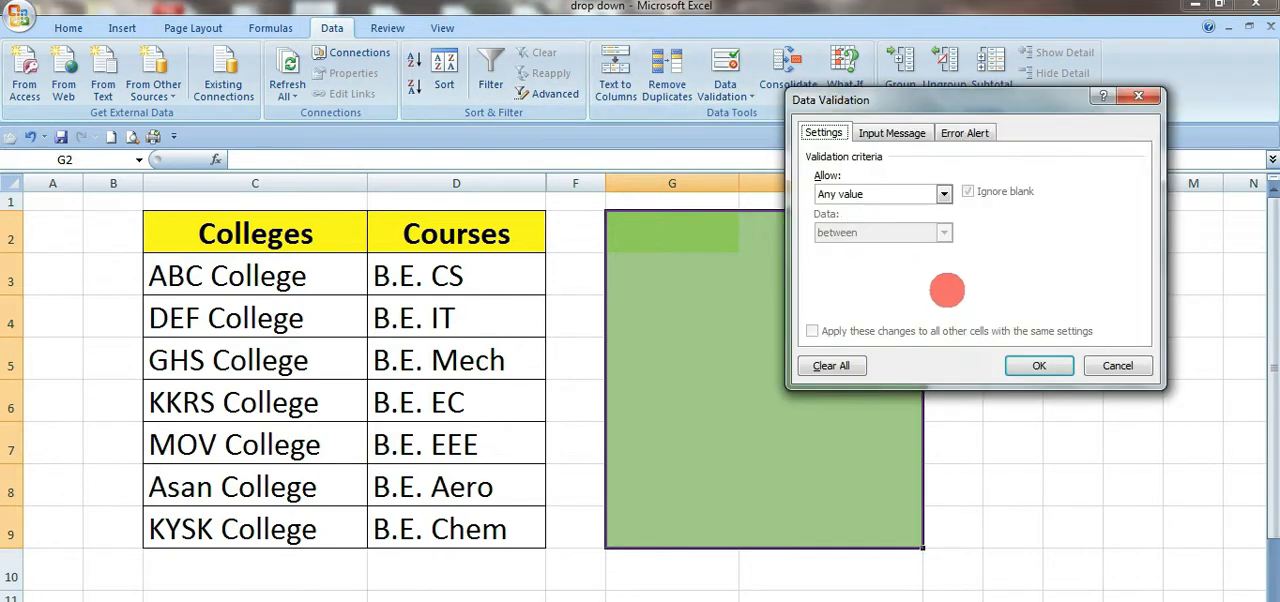
pyautogui.click(892, 133)
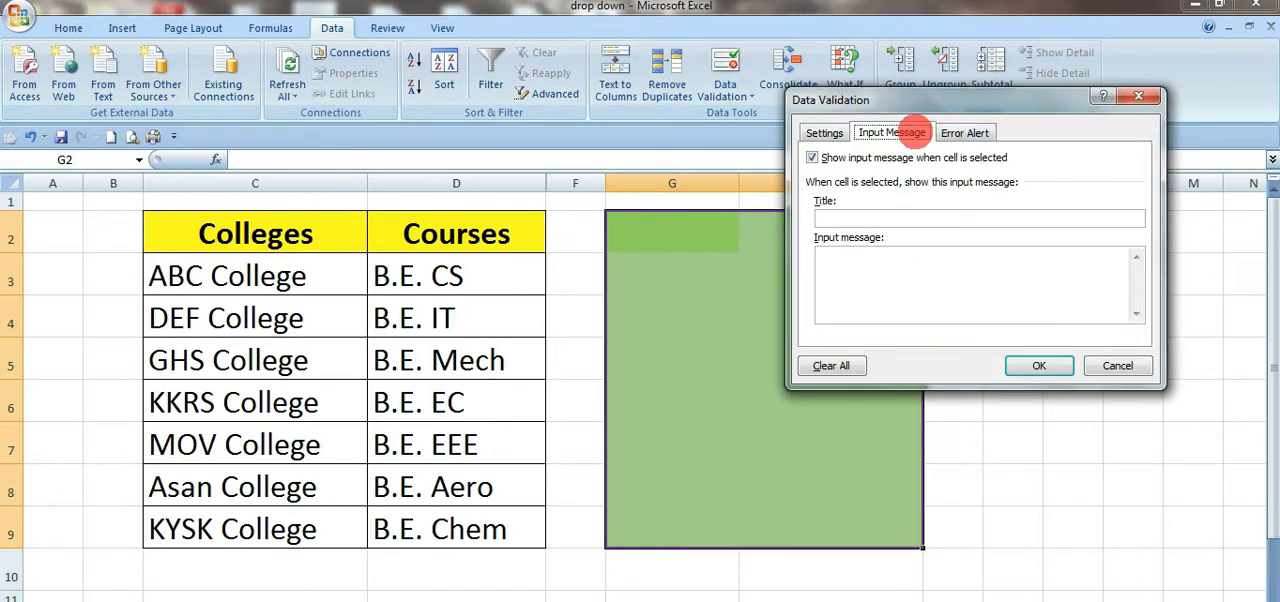
pyautogui.click(977, 133)
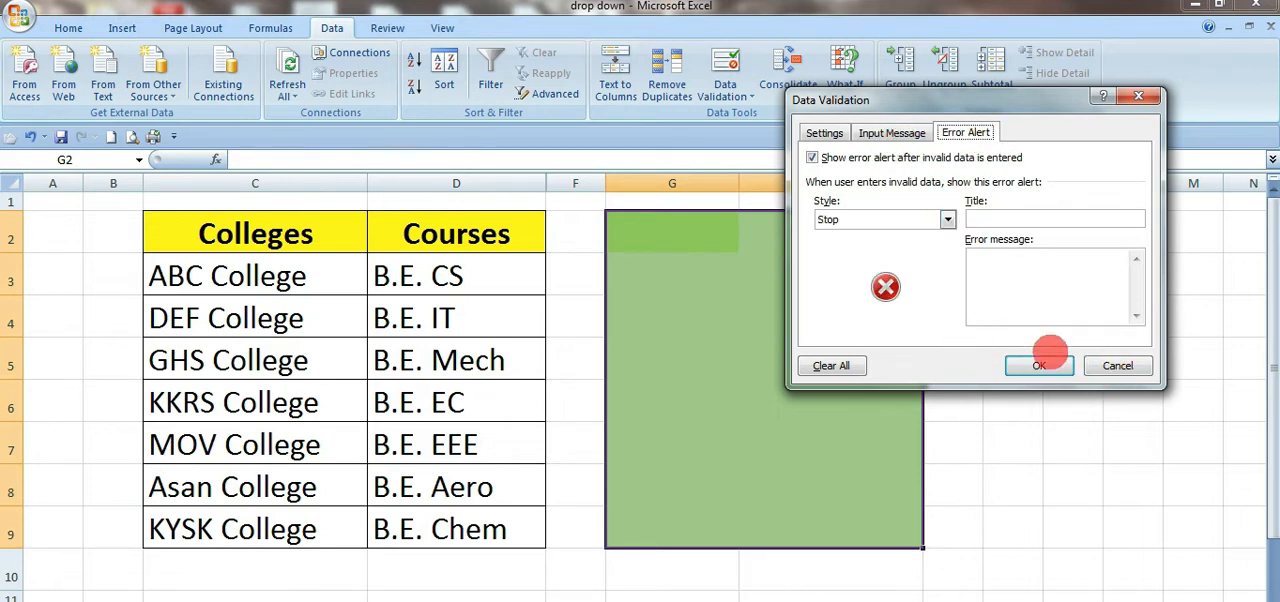
pyautogui.click(1117, 365)
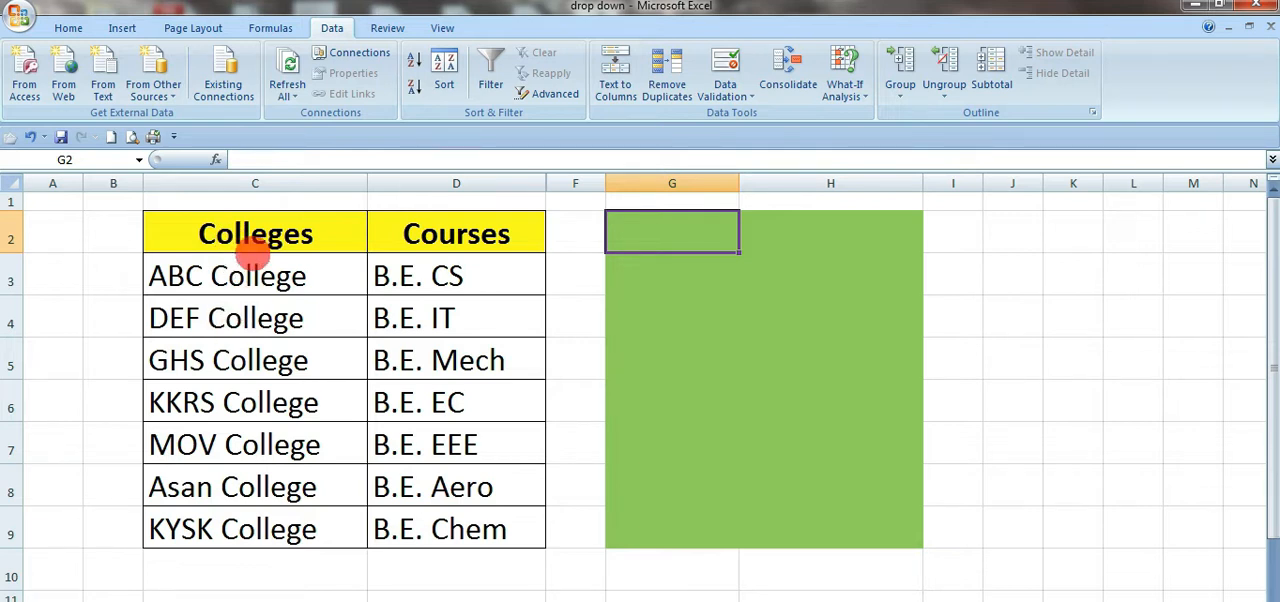
pyautogui.click(686, 406)
pyautogui.click(634, 223)
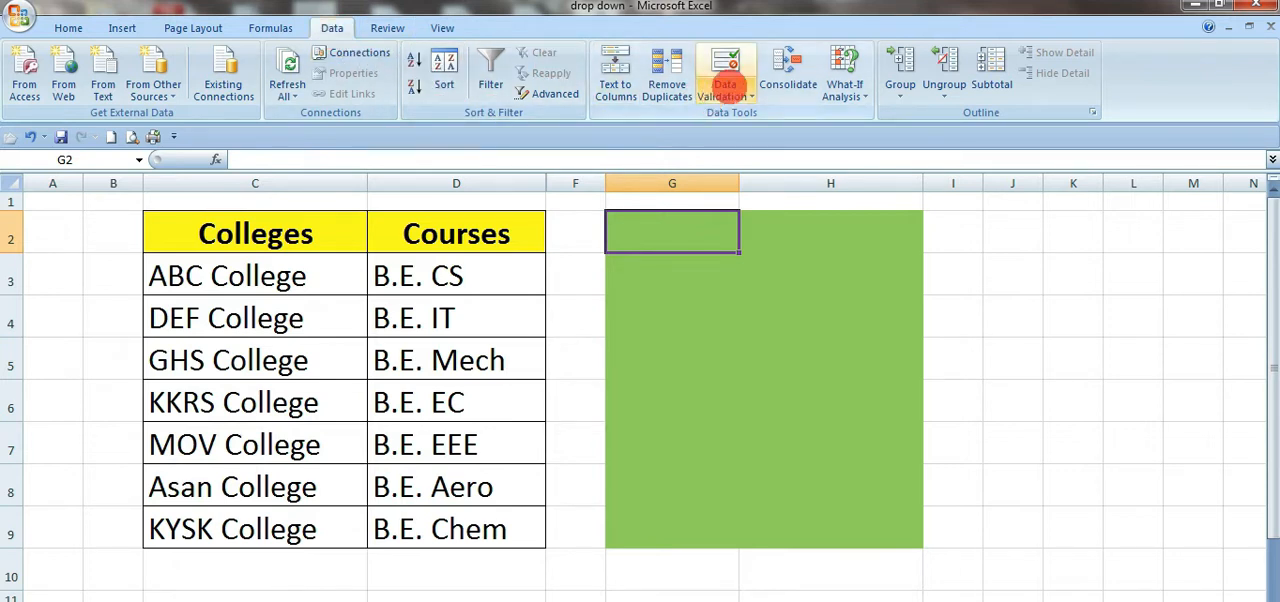
pyautogui.click(726, 68)
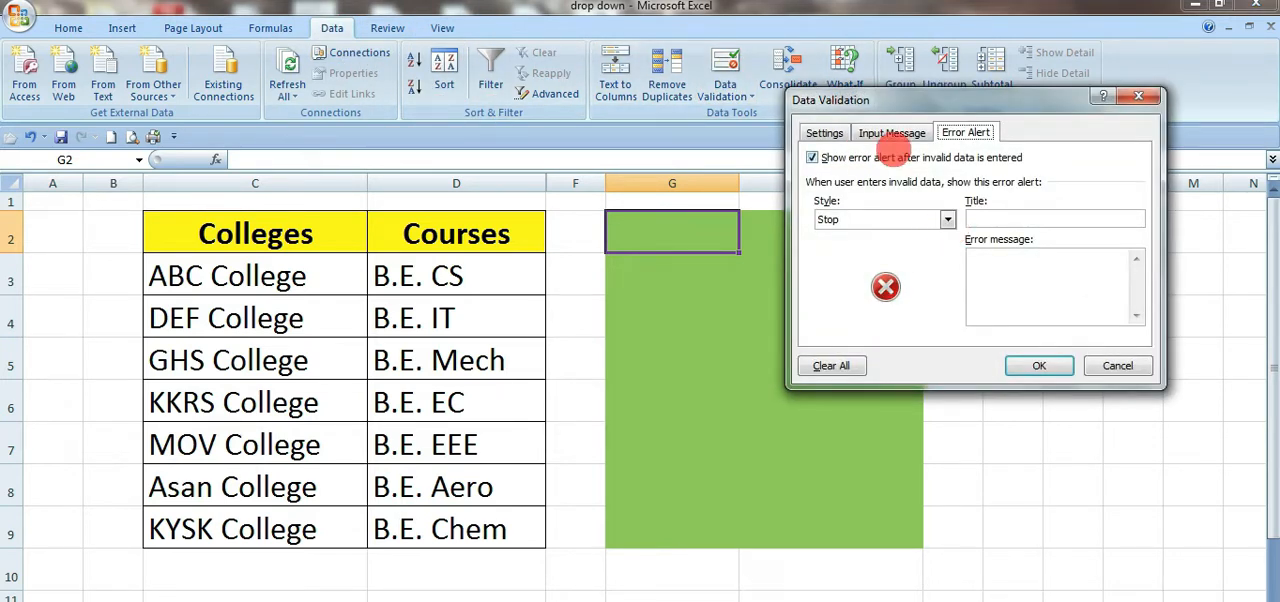
pyautogui.click(830, 134)
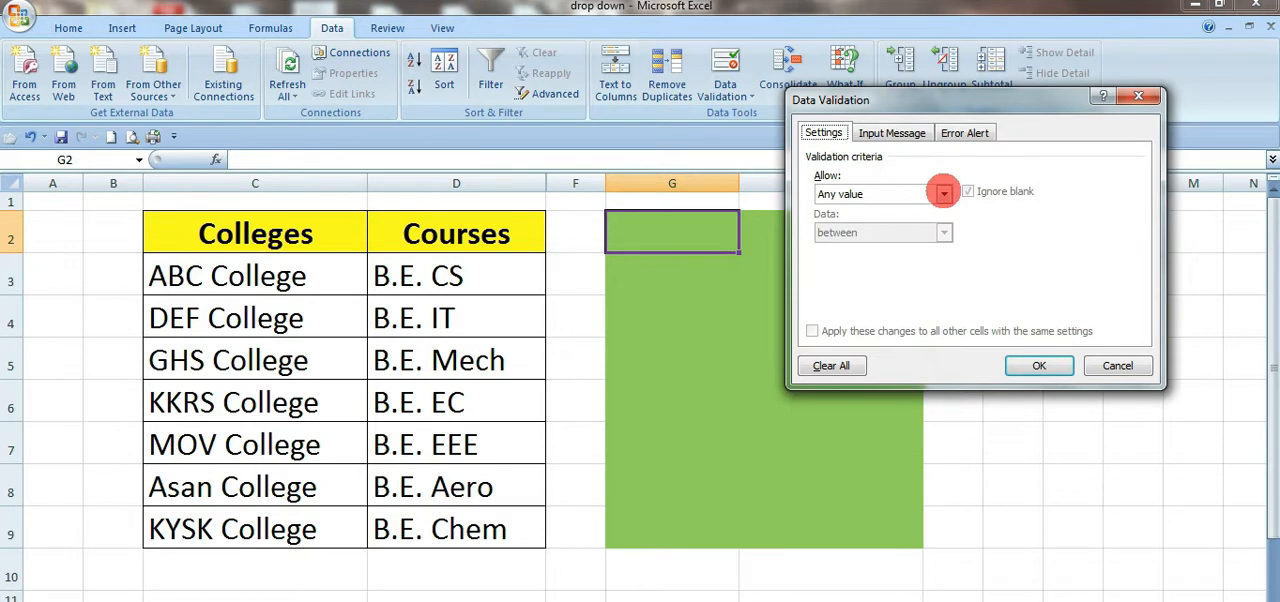
pyautogui.click(943, 193)
pyautogui.click(834, 249)
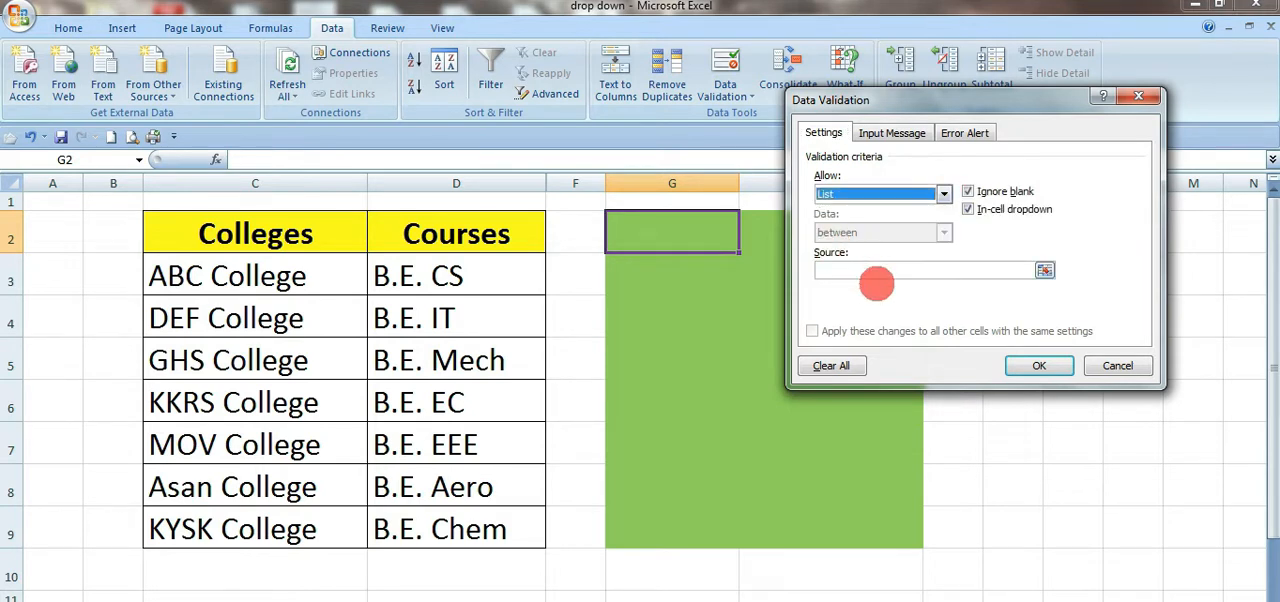
pyautogui.click(879, 269)
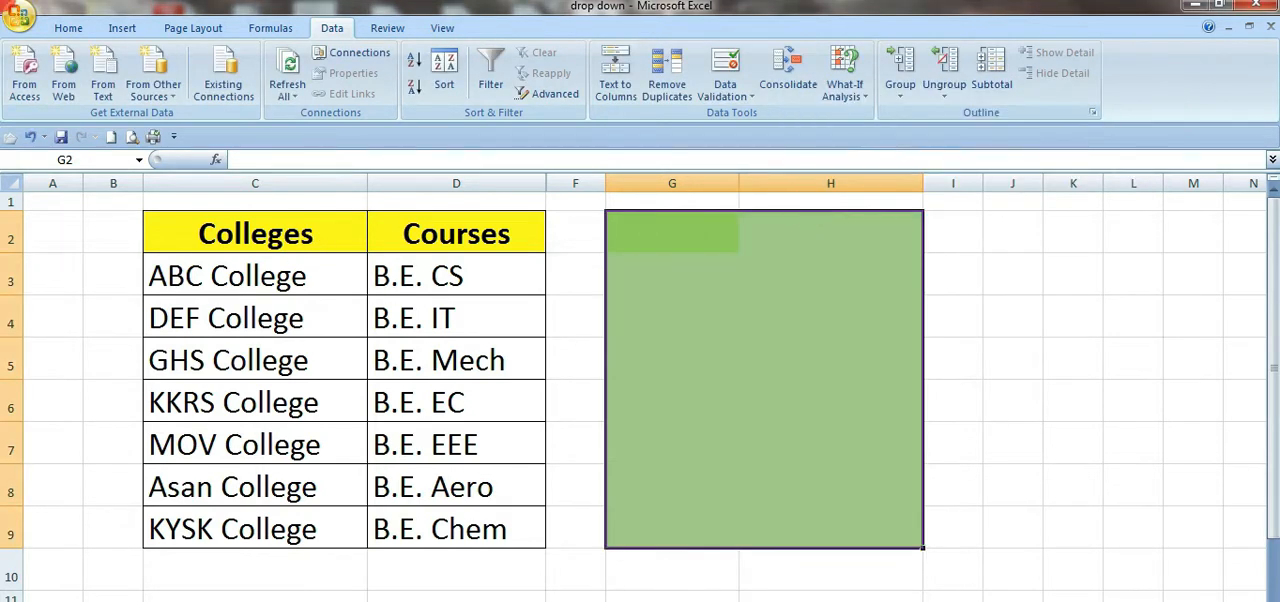
pyautogui.click(983, 416)
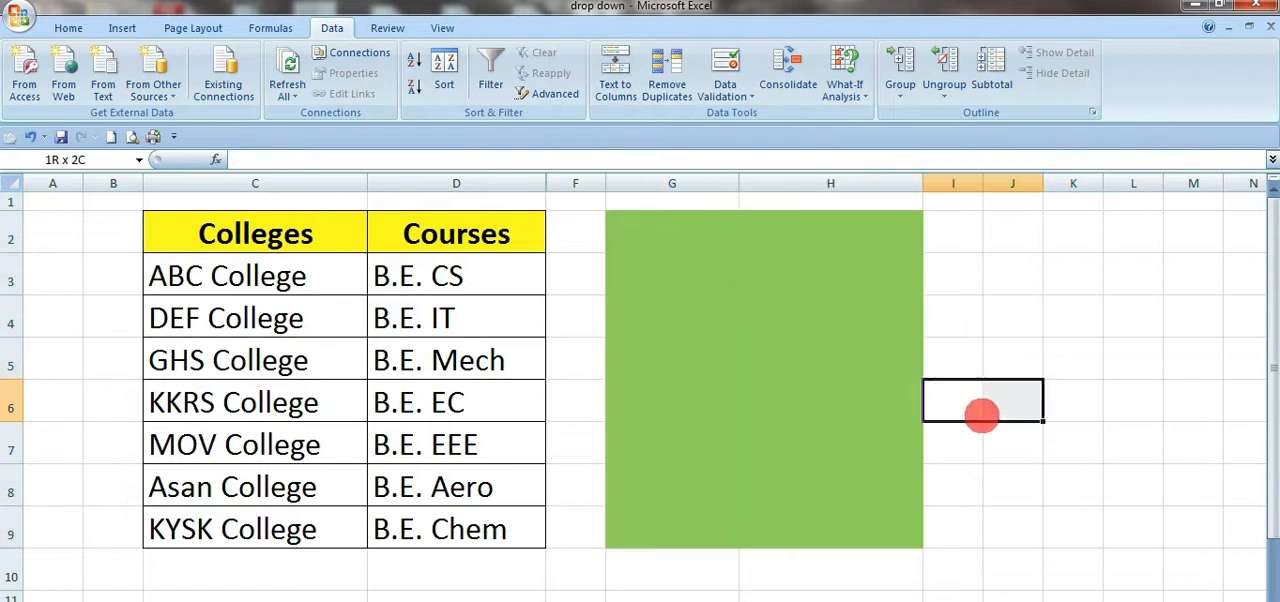
pyautogui.click(693, 257)
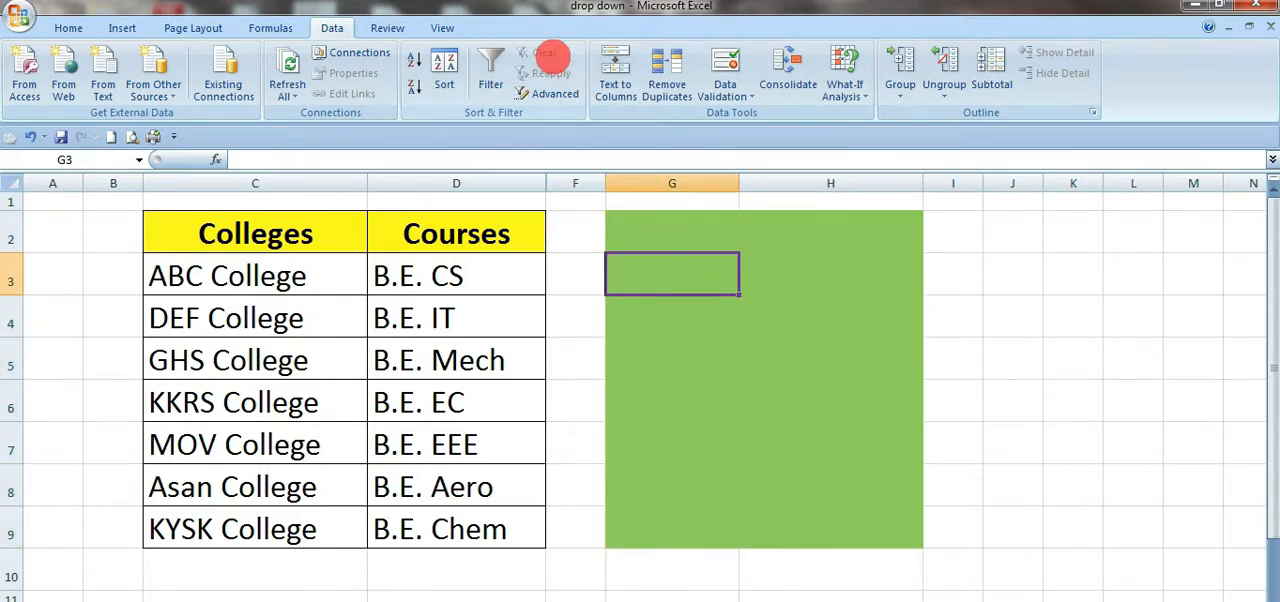
# Step: Copy the Colleges and Courses headers from C2:D2 into G2:H2
pyautogui.moveTo(268, 234); pyautogui.dragTo(447, 234)
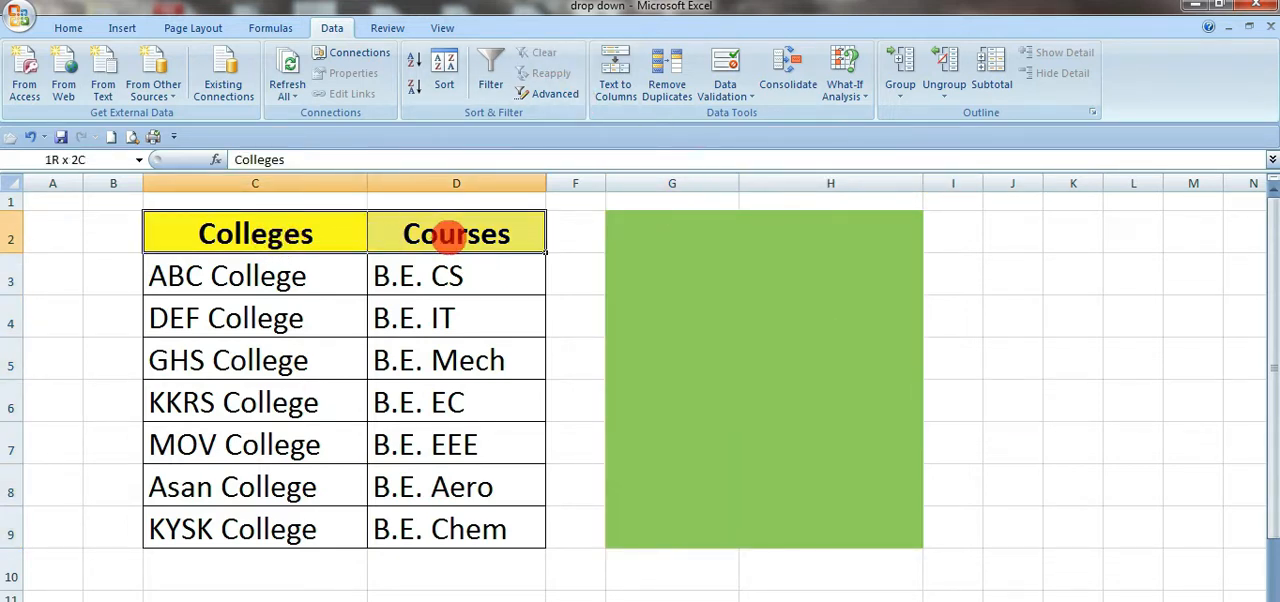
pyautogui.hotkey('ctrl', 'c')
pyautogui.click(666, 237)
pyautogui.hotkey('ctrl', 'v')
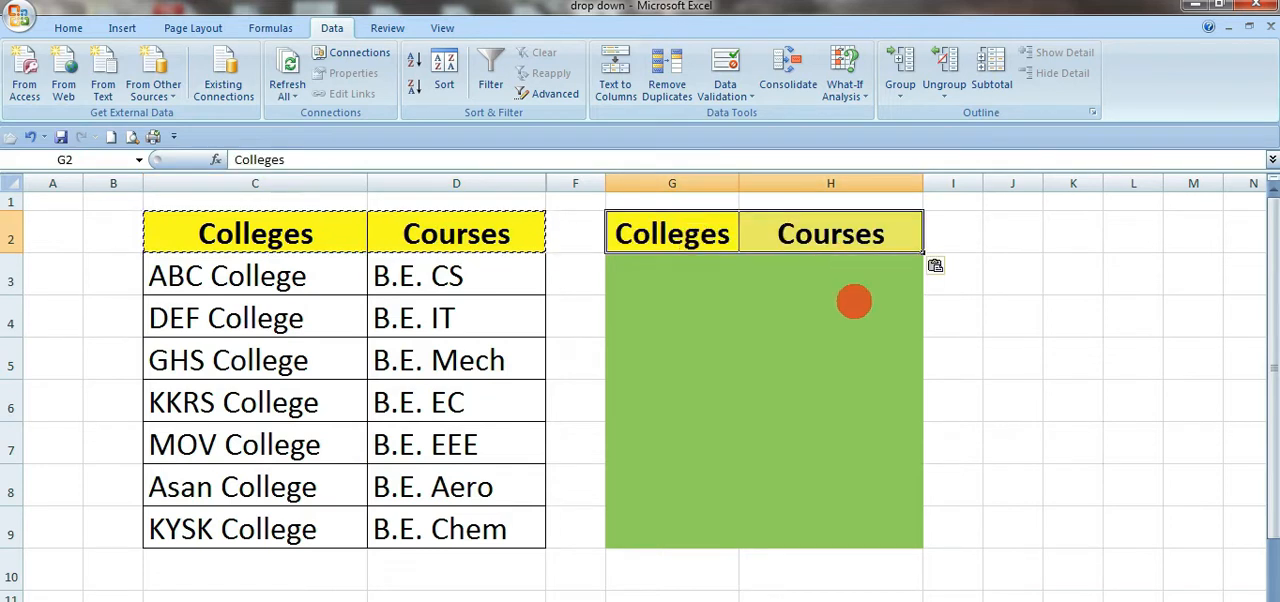
pyautogui.click(851, 305)
pyautogui.click(694, 281)
pyautogui.press('Escape')
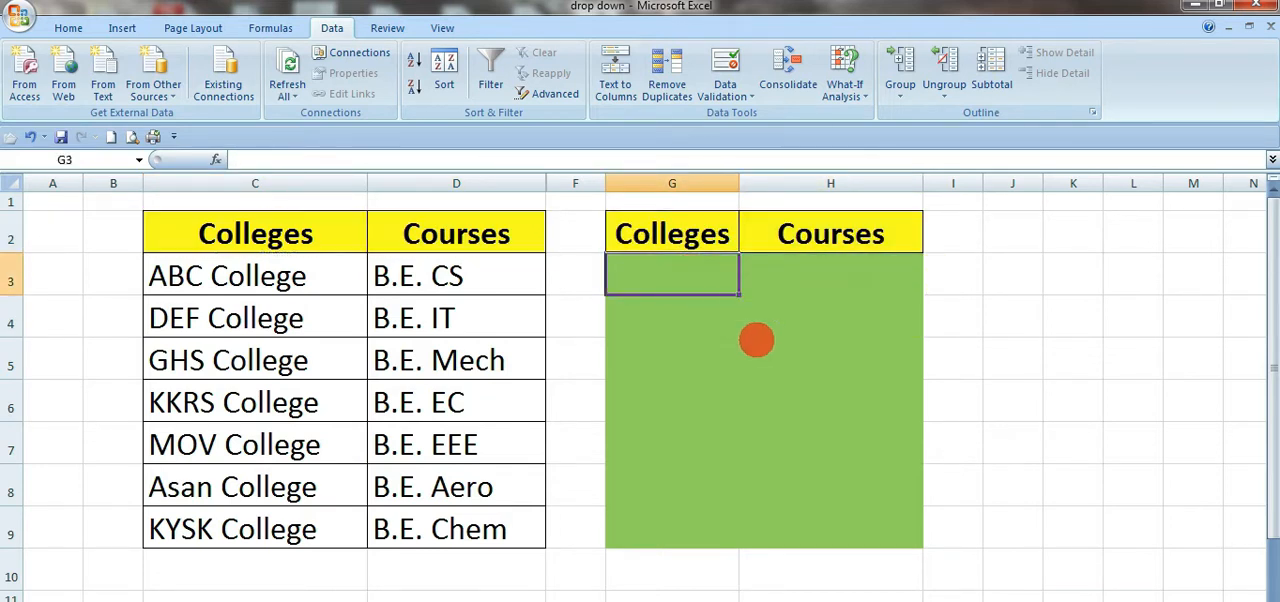
pyautogui.click(789, 425)
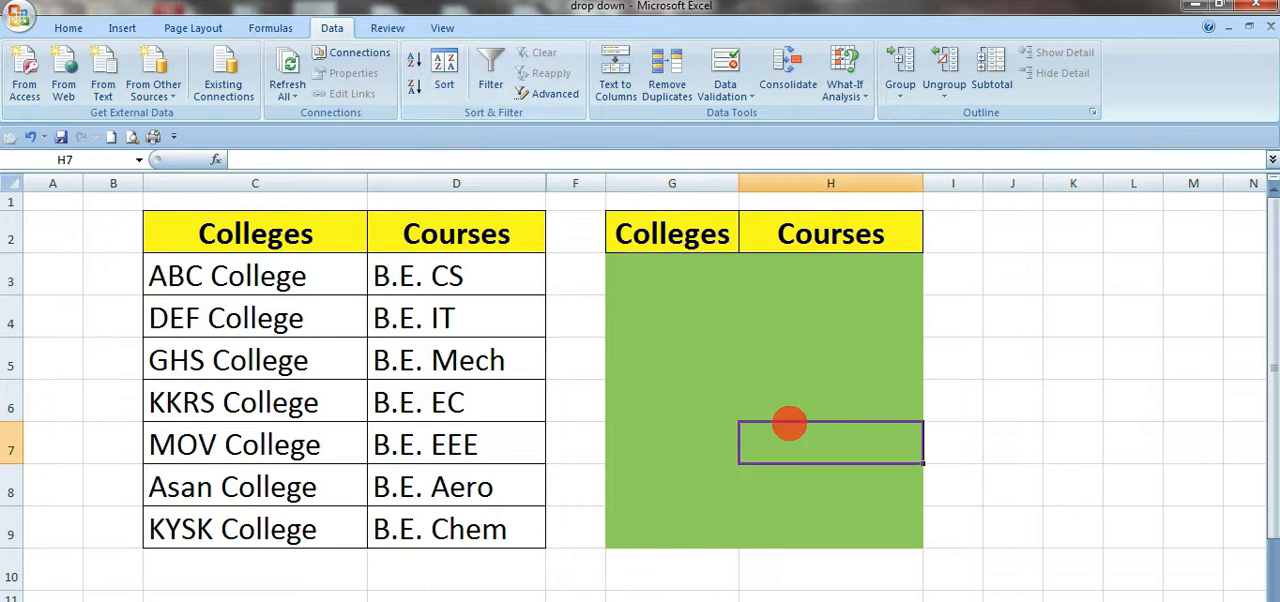
# Step: Apply List validation to G3:G9 with the college names in =$C$3:$C$9 as the source
pyautogui.moveTo(674, 265); pyautogui.dragTo(668, 506)
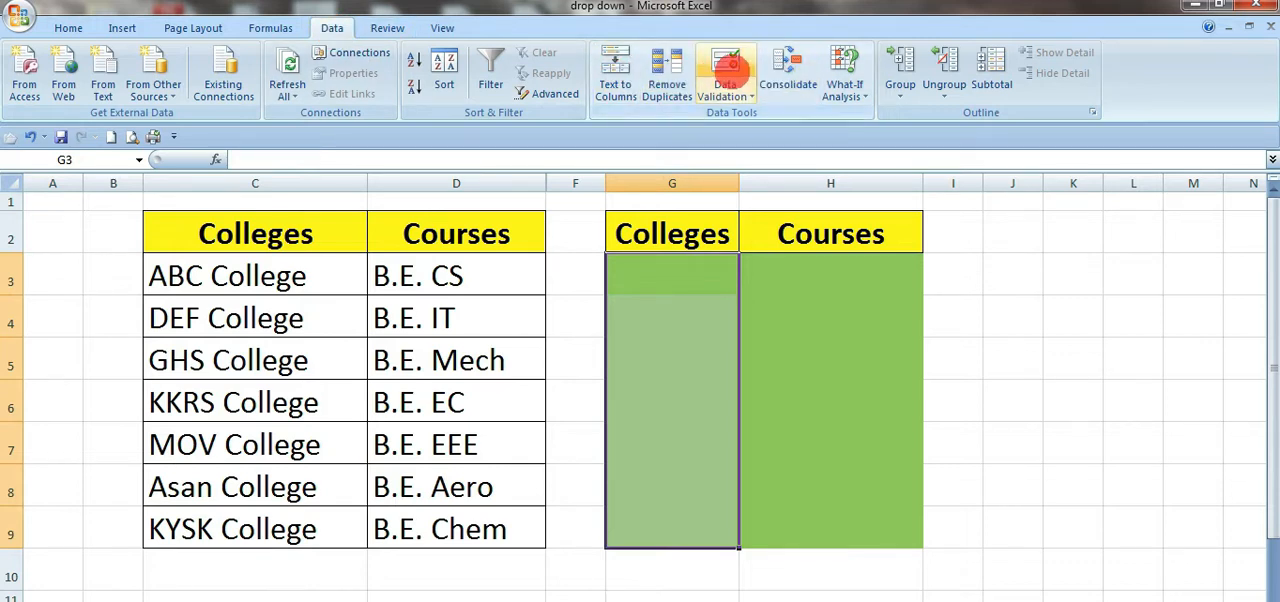
pyautogui.click(726, 62)
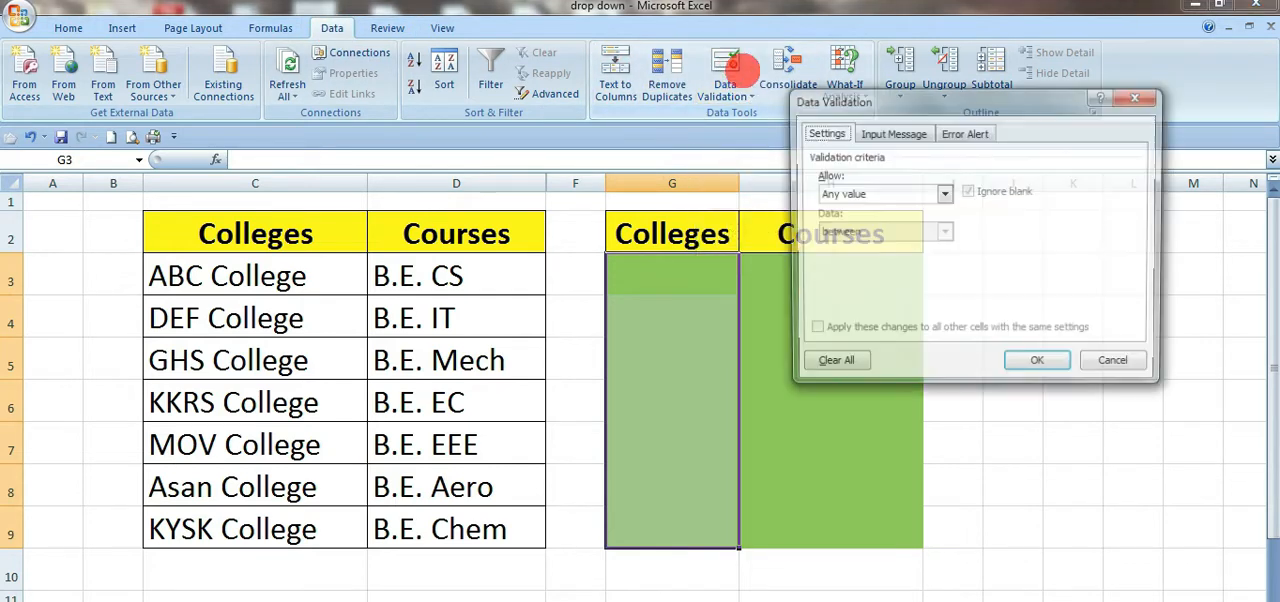
pyautogui.click(868, 193)
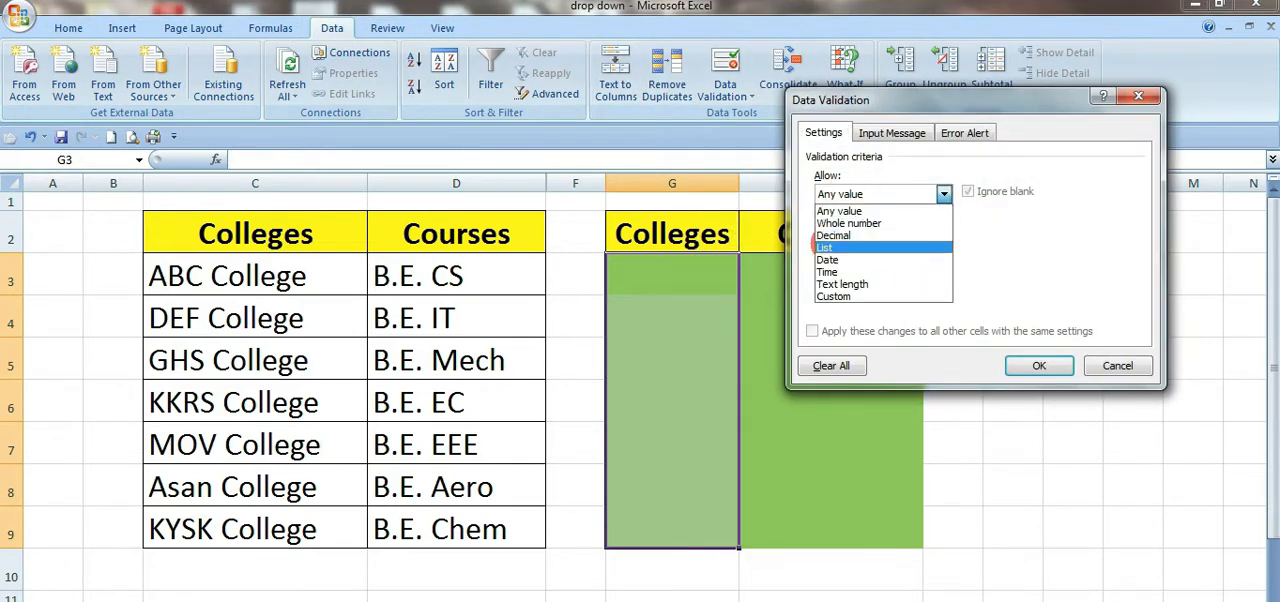
pyautogui.click(824, 247)
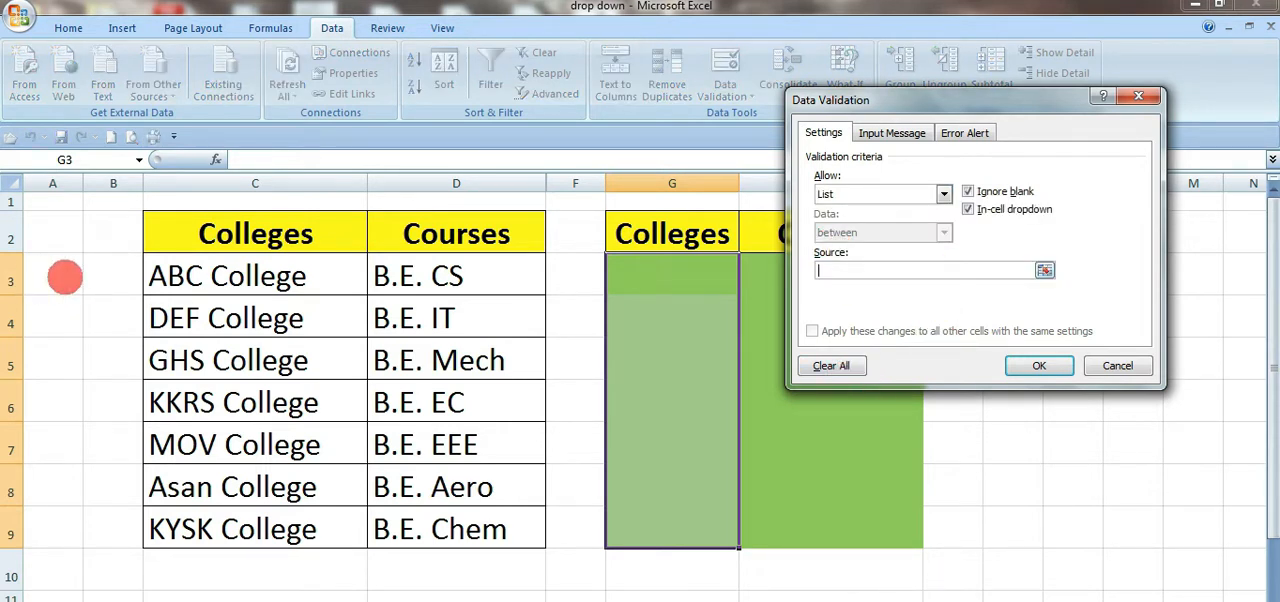
pyautogui.click(225, 277)
pyautogui.moveTo(225, 277); pyautogui.dragTo(257, 522)
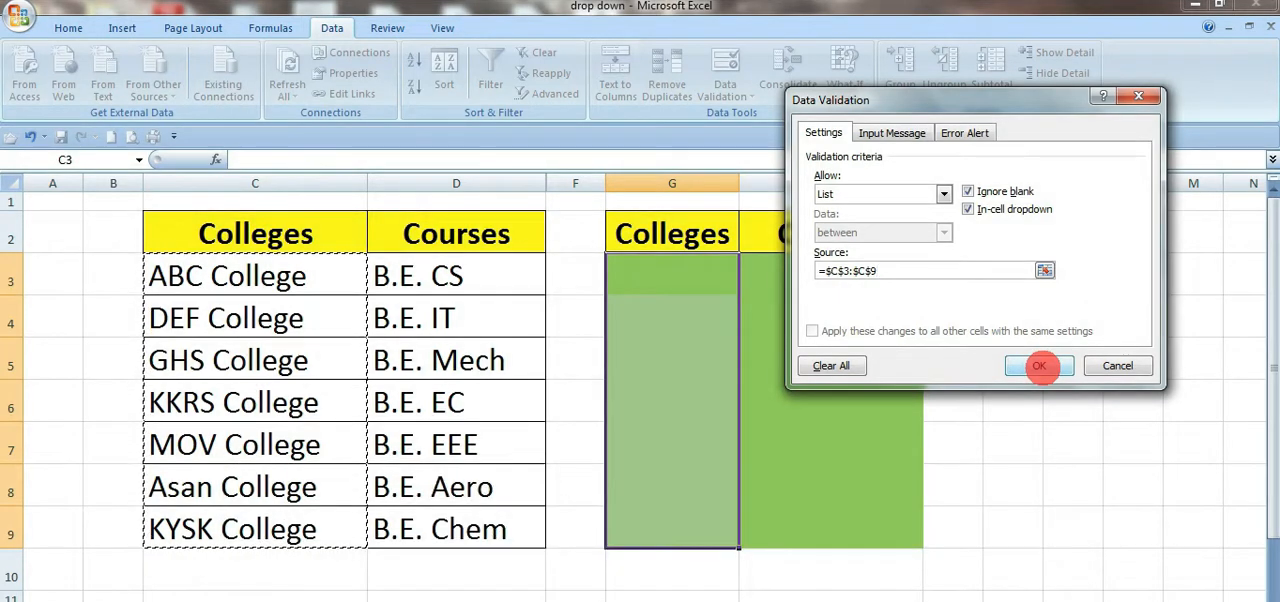
pyautogui.click(1039, 366)
# Step: Choose ABC College in G3 and GHS College in G4 from their drop-down lists
pyautogui.click(745, 288)
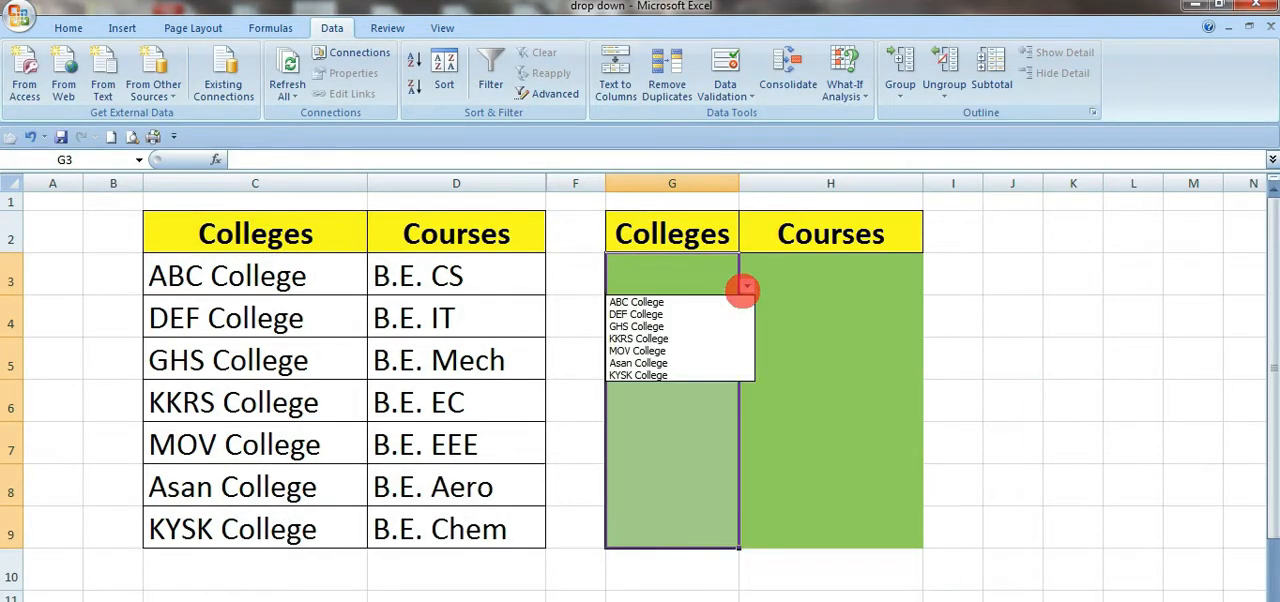
pyautogui.click(655, 296)
pyautogui.click(730, 331)
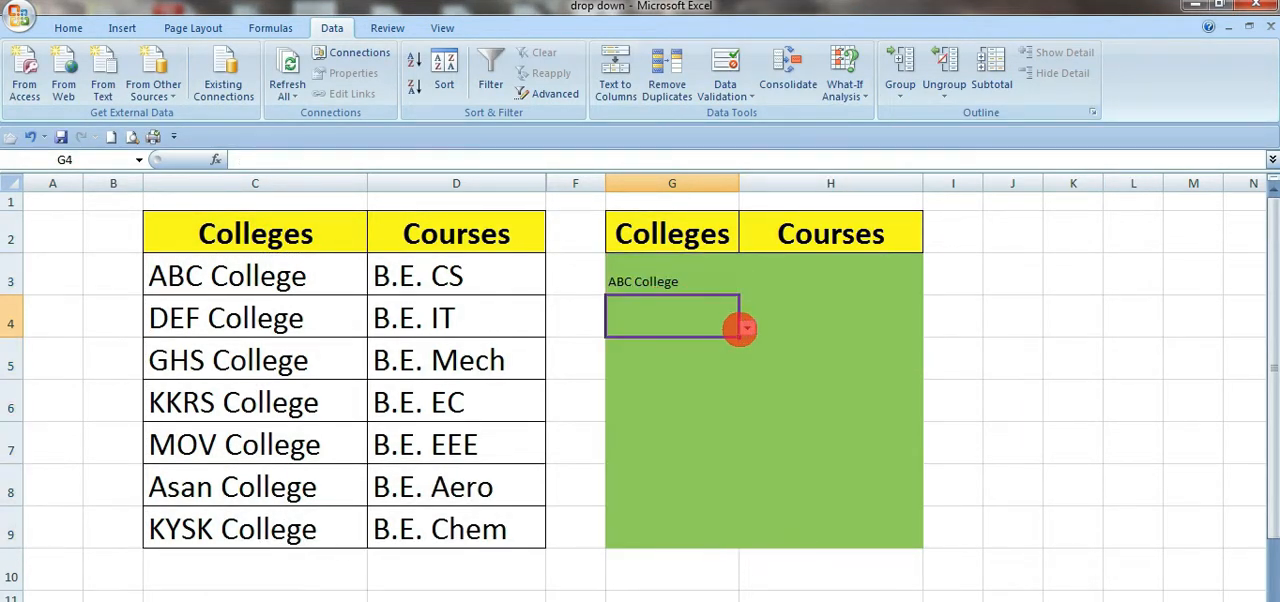
pyautogui.click(745, 328)
pyautogui.click(666, 362)
pyautogui.click(722, 390)
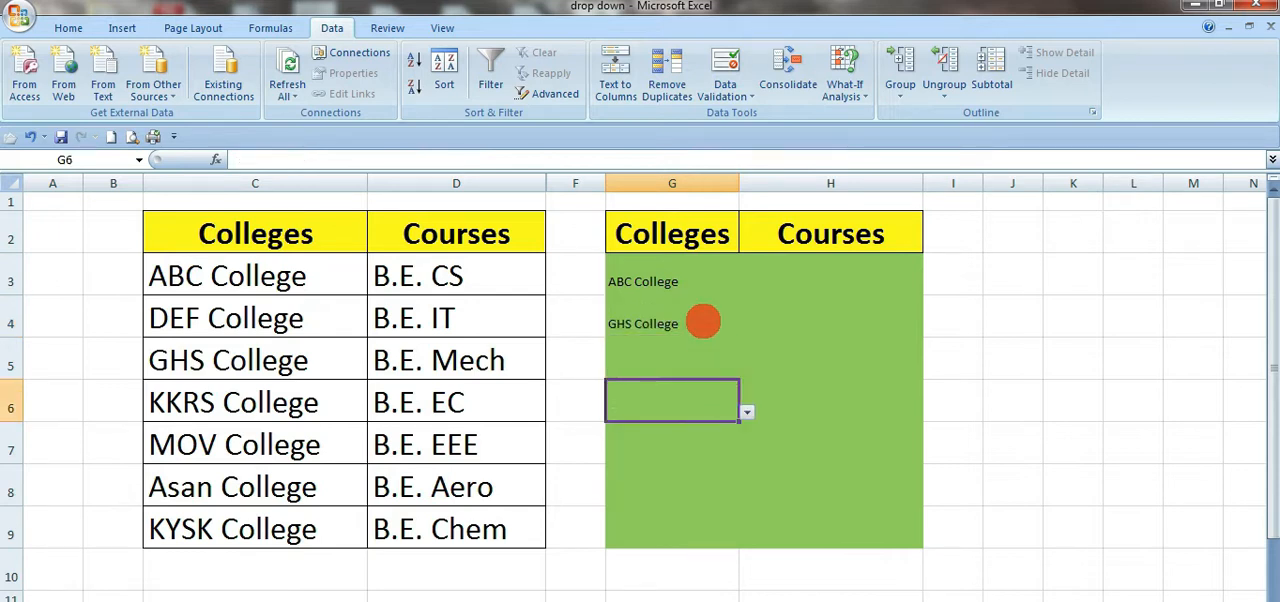
# Step: Format the college cells G3:G9 as 20-point bold text
pyautogui.moveTo(676, 288); pyautogui.dragTo(688, 532)
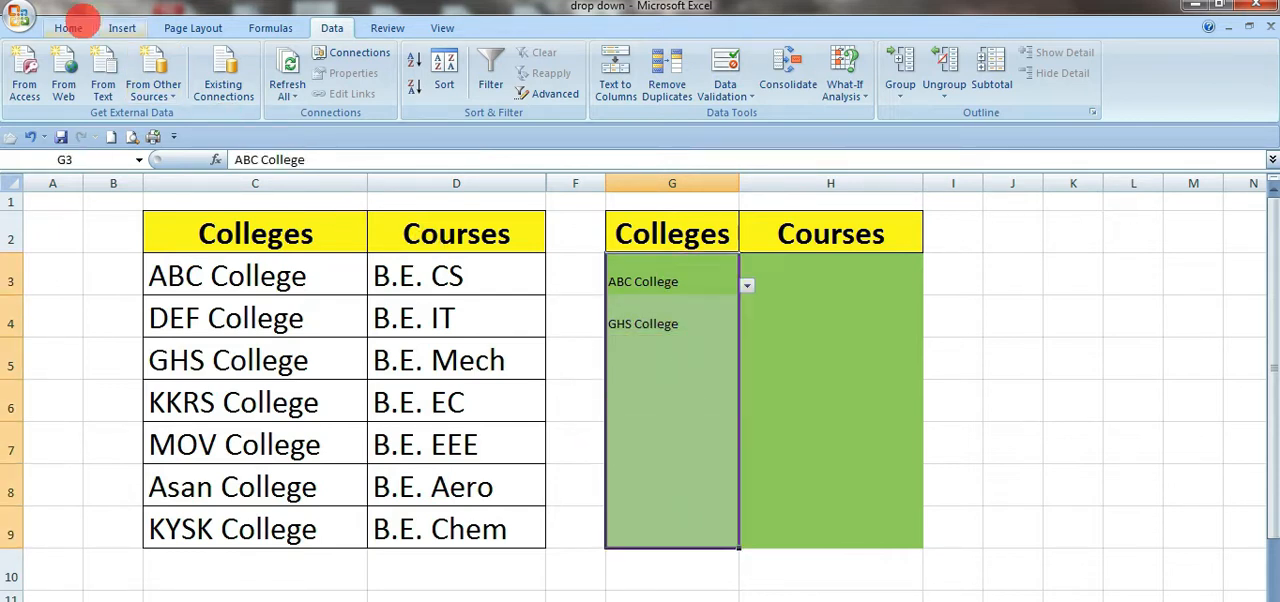
pyautogui.click(68, 27)
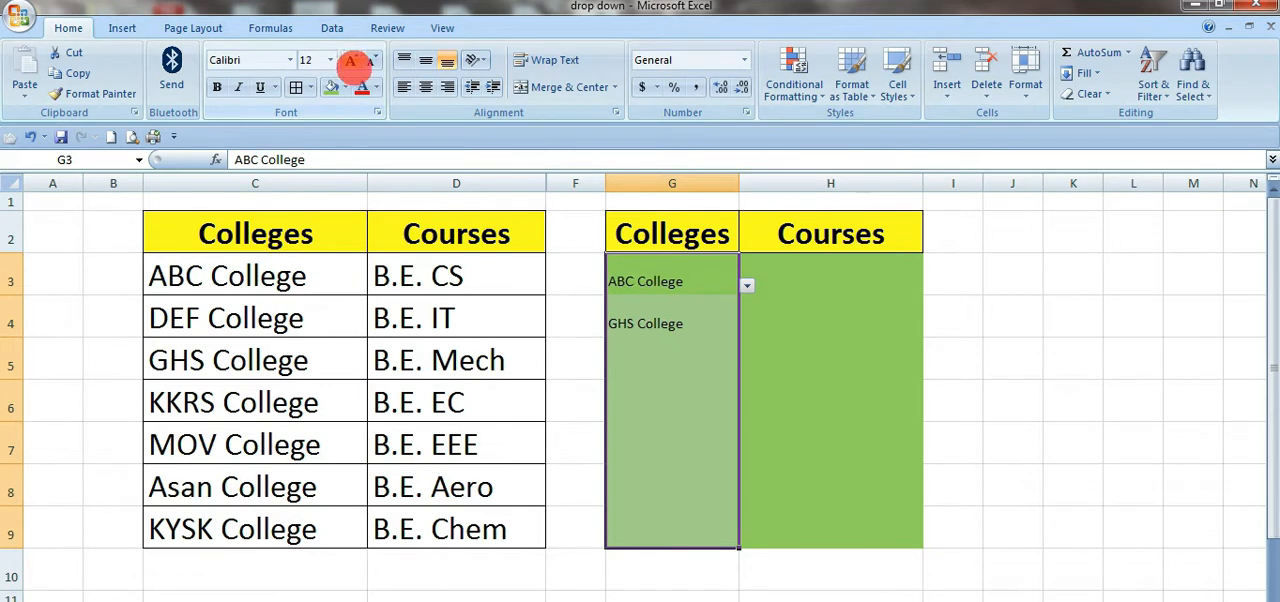
pyautogui.click(331, 60)
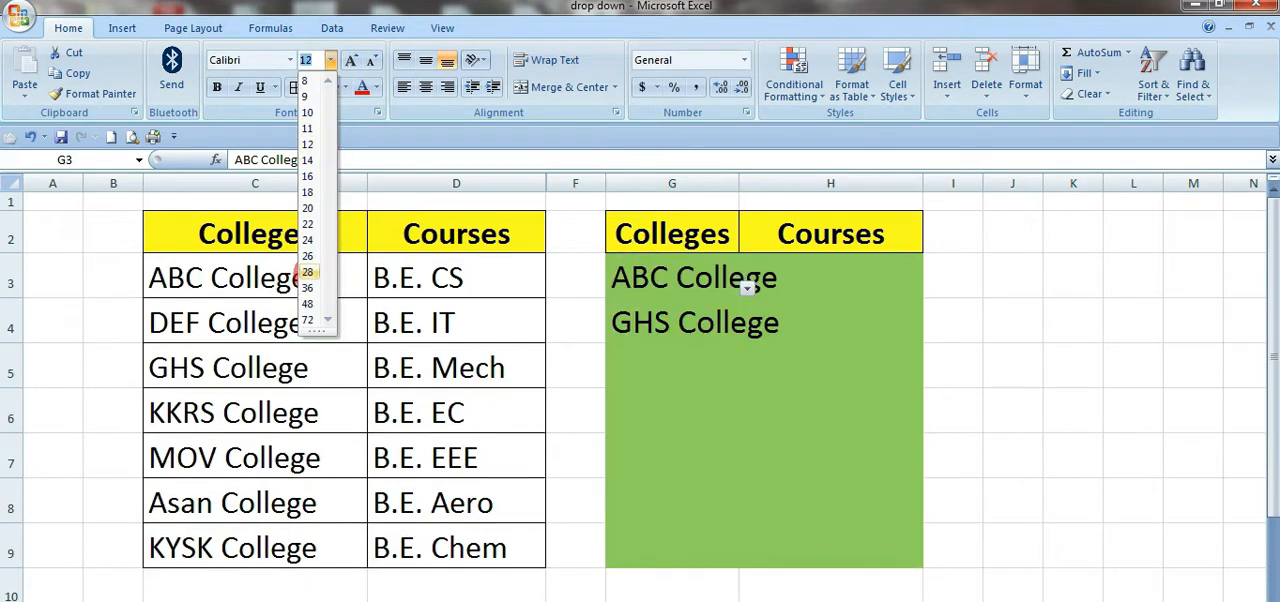
pyautogui.click(307, 208)
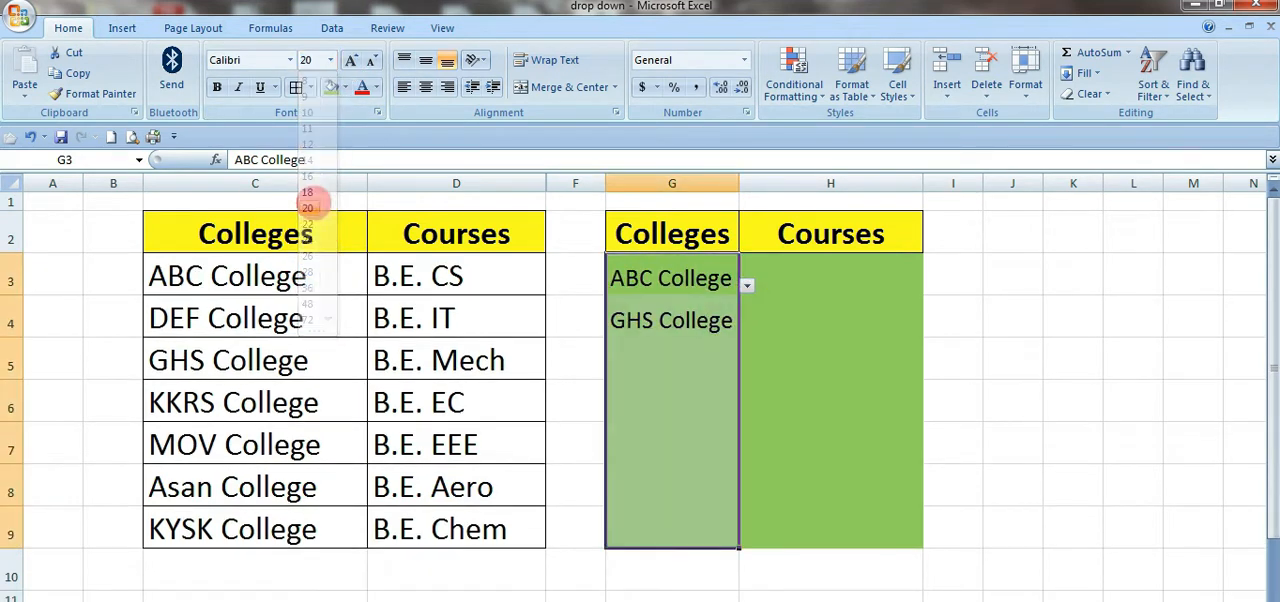
pyautogui.click(217, 87)
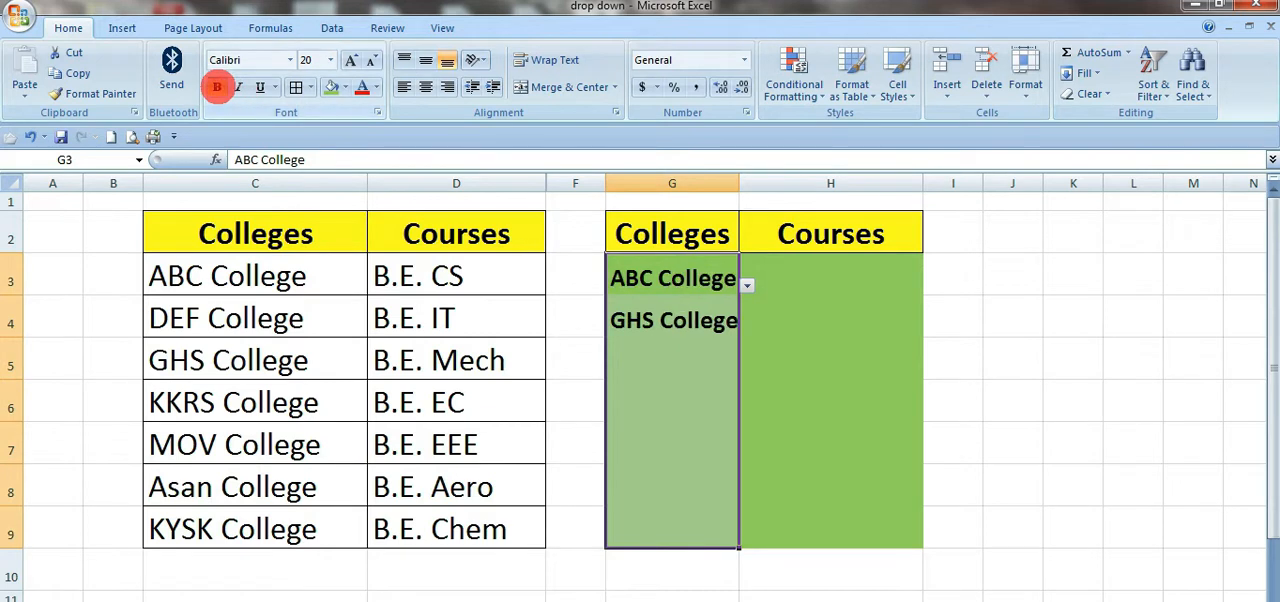
pyautogui.click(771, 389)
pyautogui.click(674, 355)
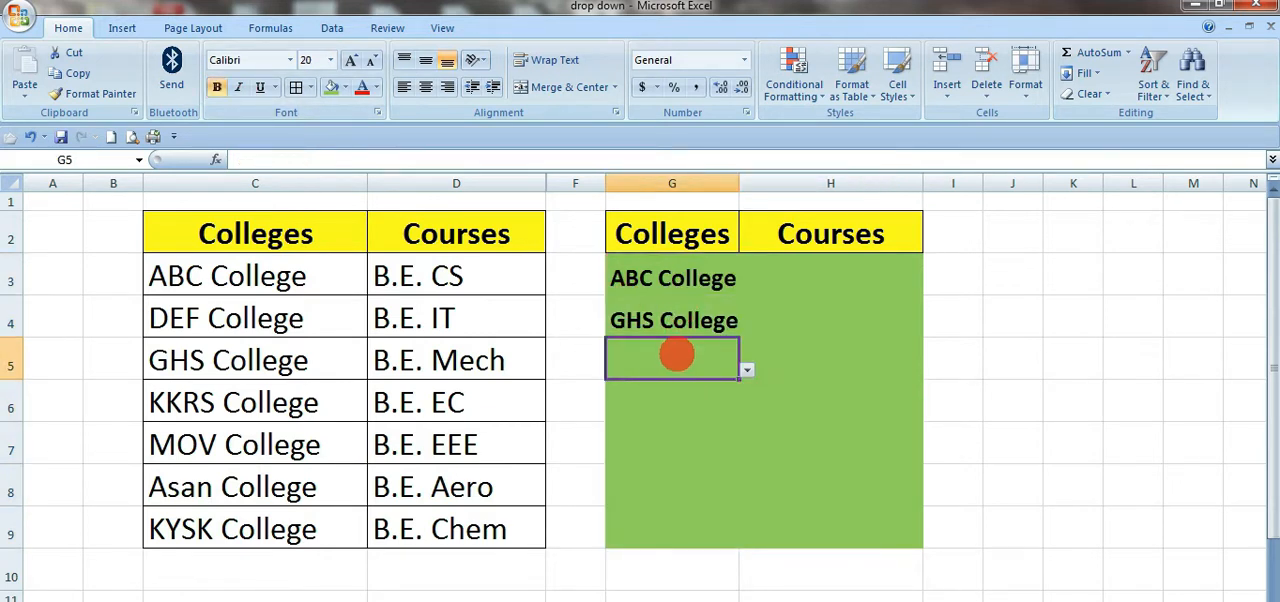
pyautogui.click(694, 472)
# Step: Apply List validation to H3 with the course names in =$D$3:$D$9 as the source
pyautogui.click(841, 283)
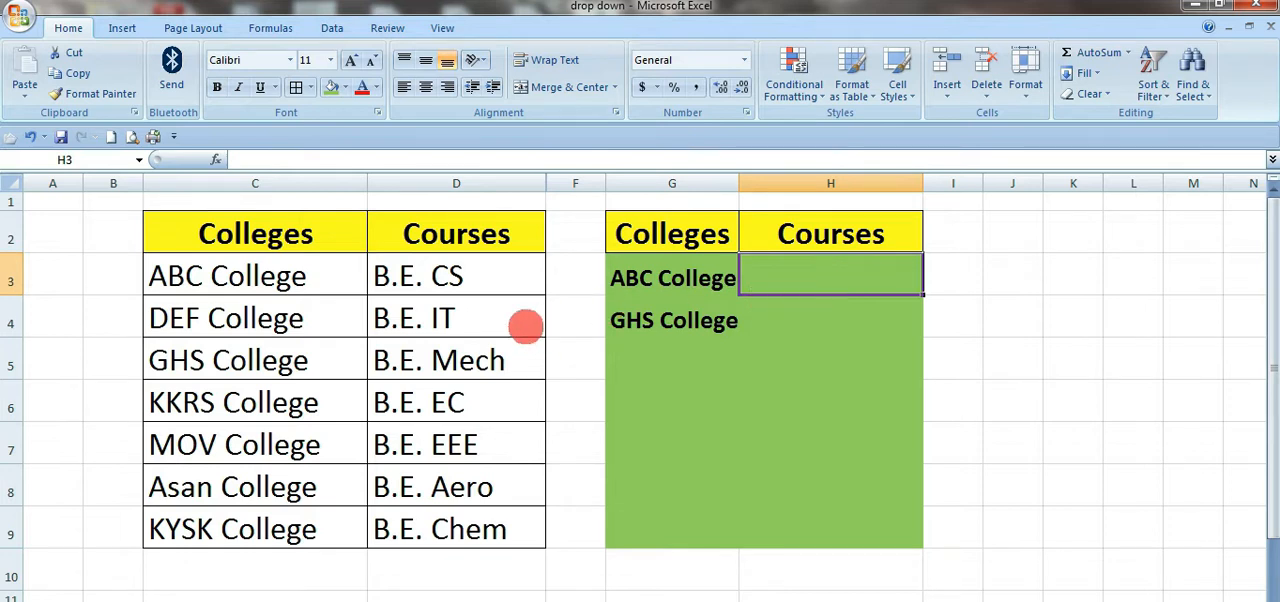
pyautogui.click(817, 272)
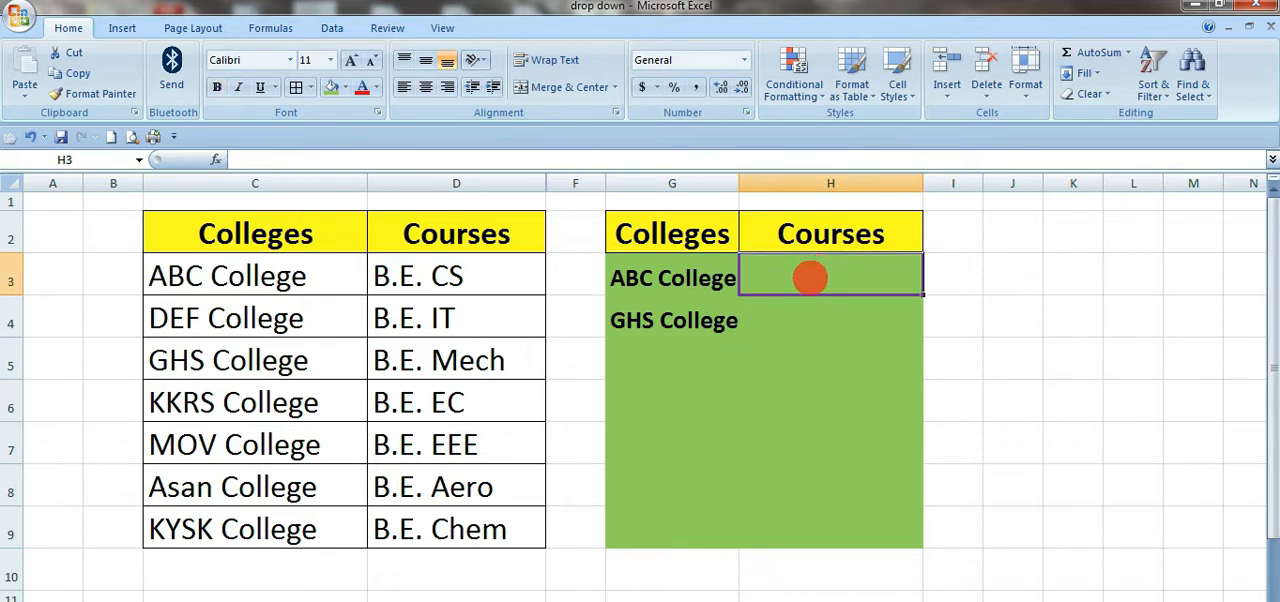
pyautogui.click(332, 28)
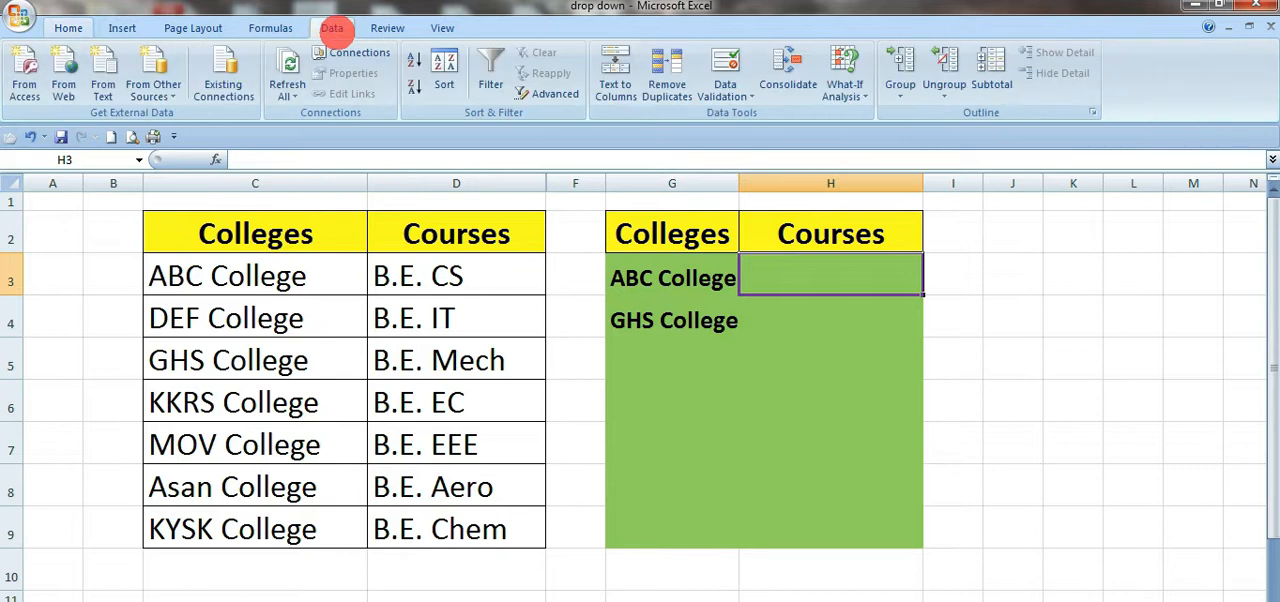
pyautogui.click(725, 70)
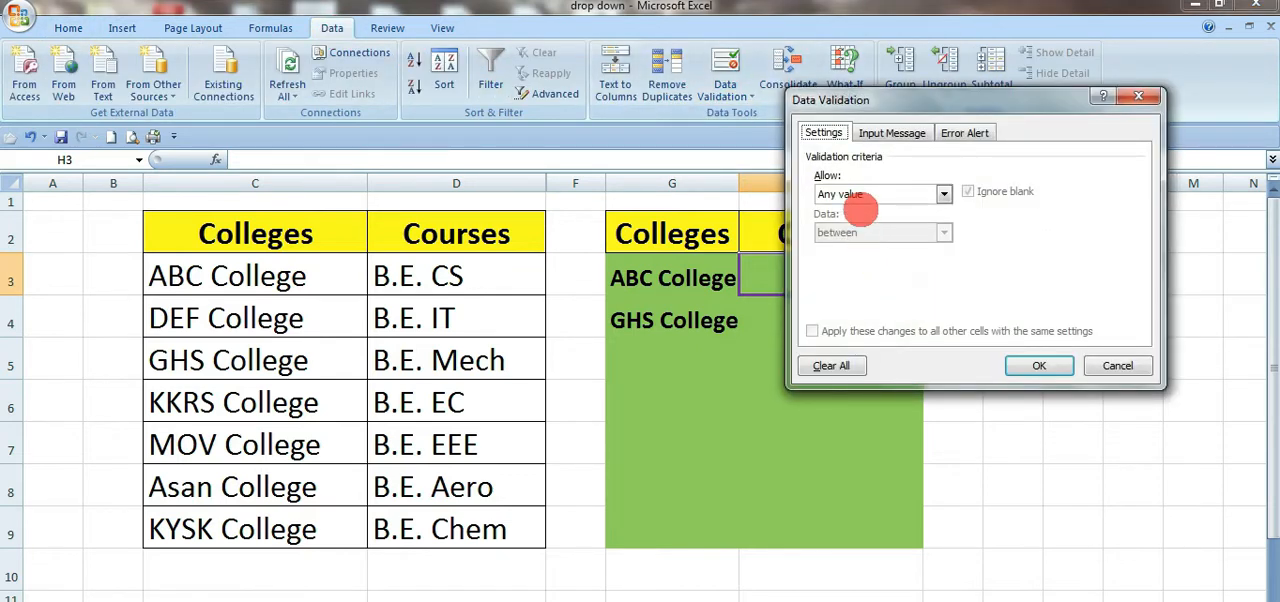
pyautogui.click(878, 194)
pyautogui.click(850, 247)
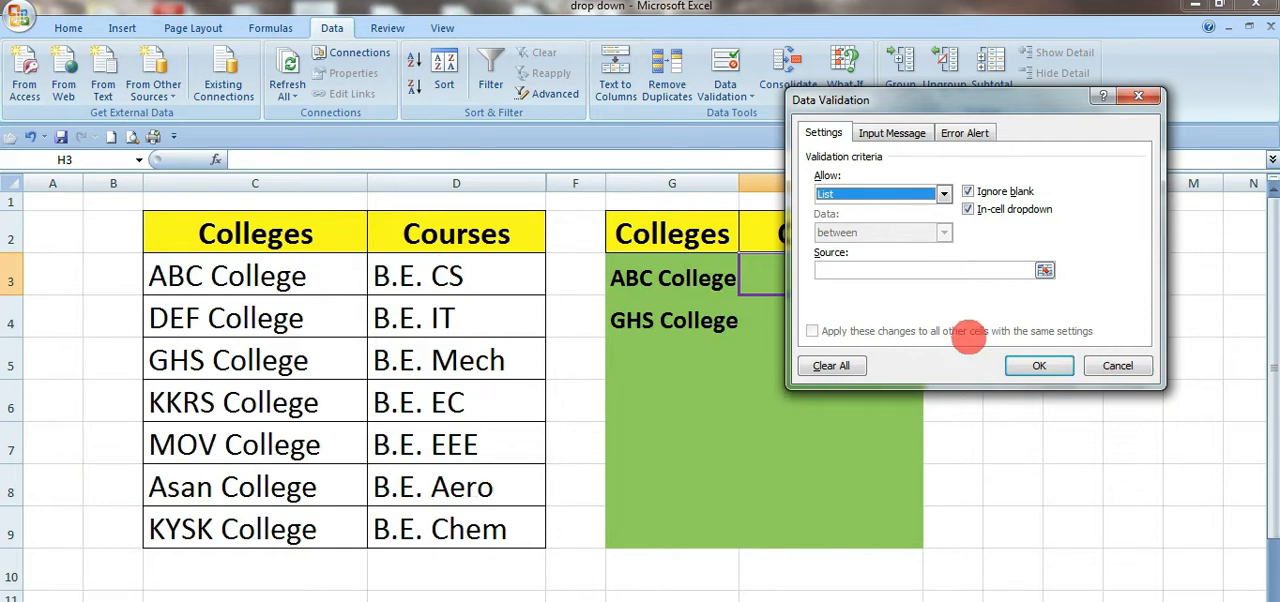
pyautogui.click(888, 270)
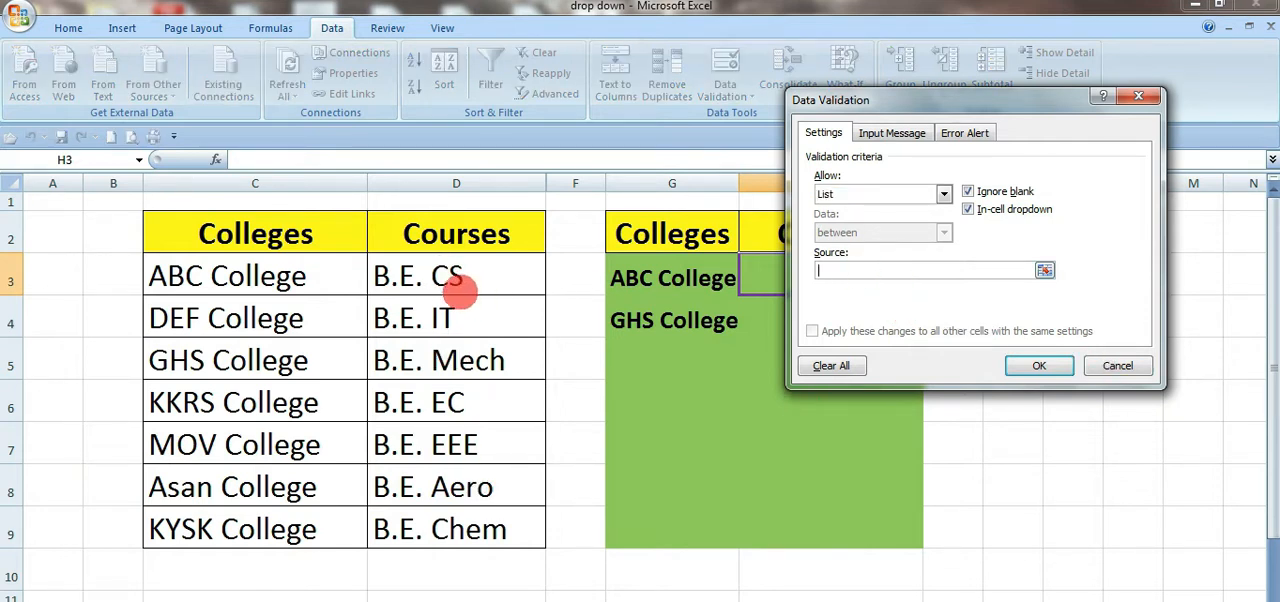
pyautogui.moveTo(449, 276); pyautogui.dragTo(476, 528)
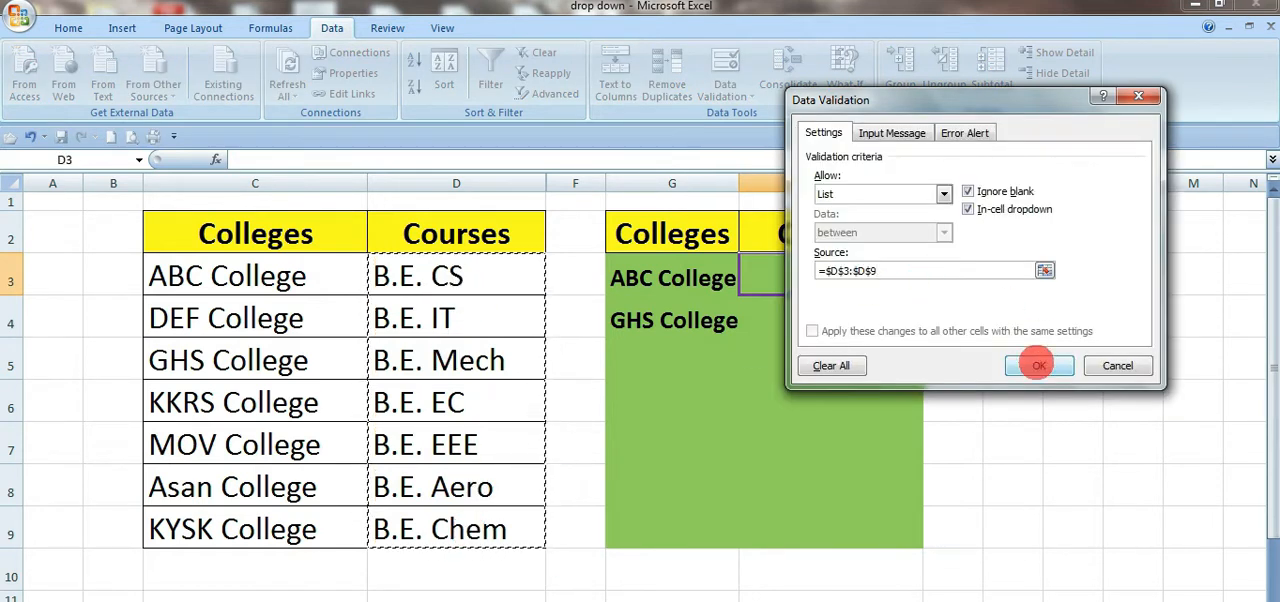
pyautogui.click(1039, 367)
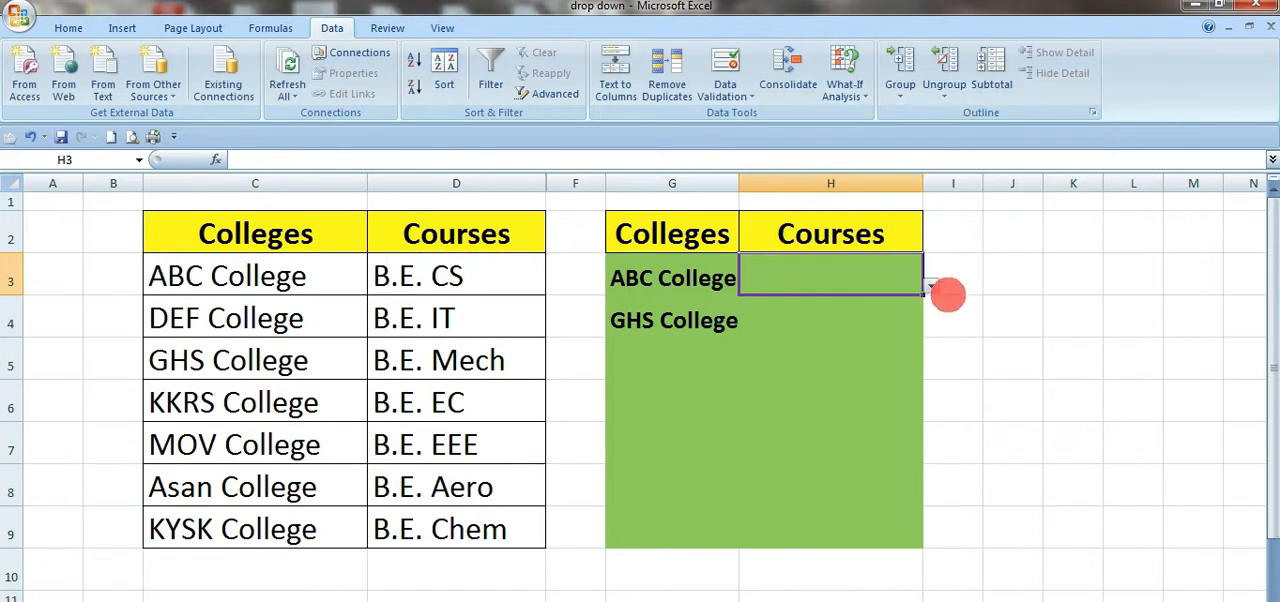
# Step: Choose B.E. CS in H3 from its drop-down list
pyautogui.click(940, 290)
pyautogui.click(912, 288)
pyautogui.click(920, 288)
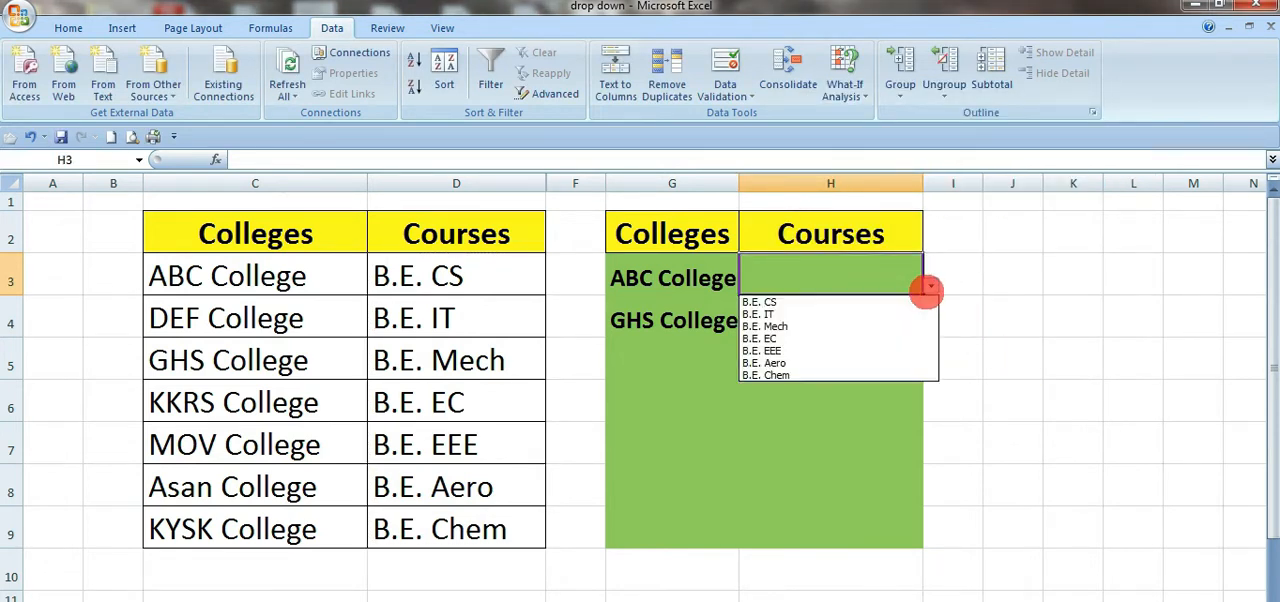
pyautogui.click(790, 297)
pyautogui.click(975, 318)
# Step: Check which cells in the Courses column of the green table offer a drop-down list
pyautogui.click(668, 278)
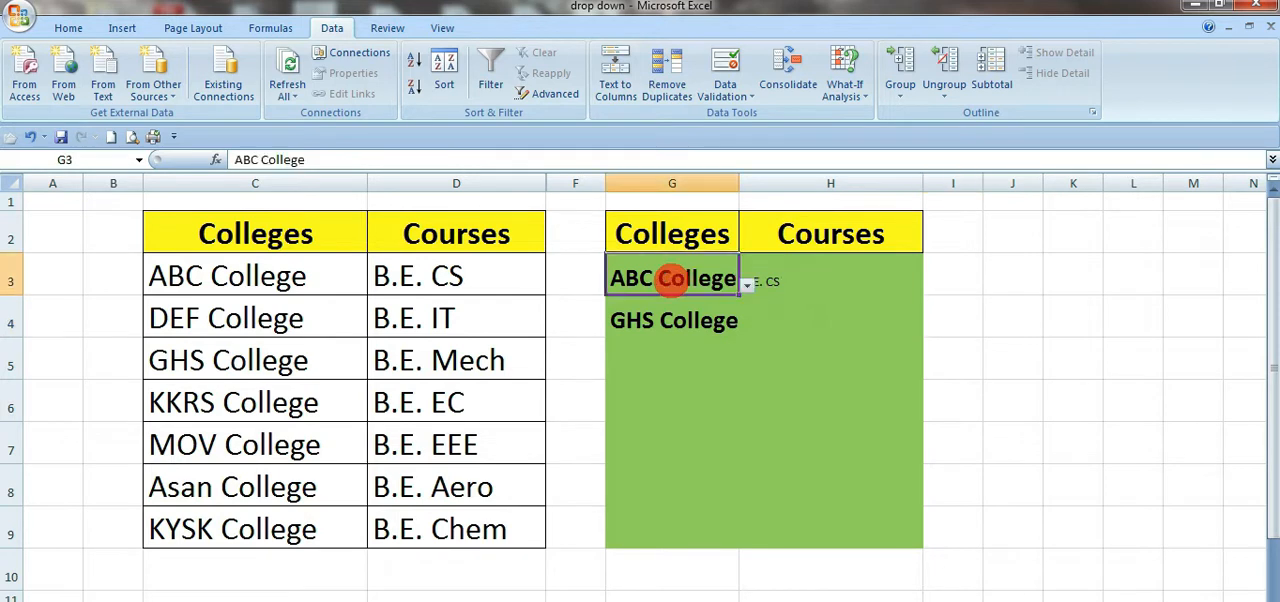
pyautogui.click(843, 310)
pyautogui.click(826, 278)
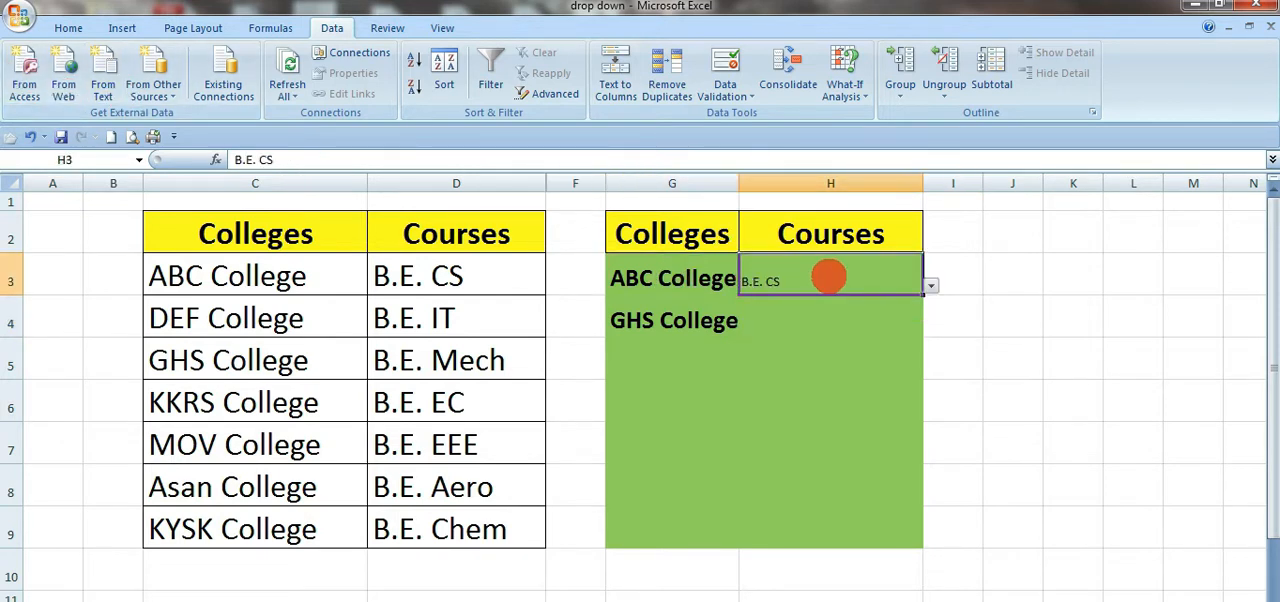
pyautogui.click(858, 320)
pyautogui.click(884, 435)
pyautogui.click(834, 320)
pyautogui.click(953, 442)
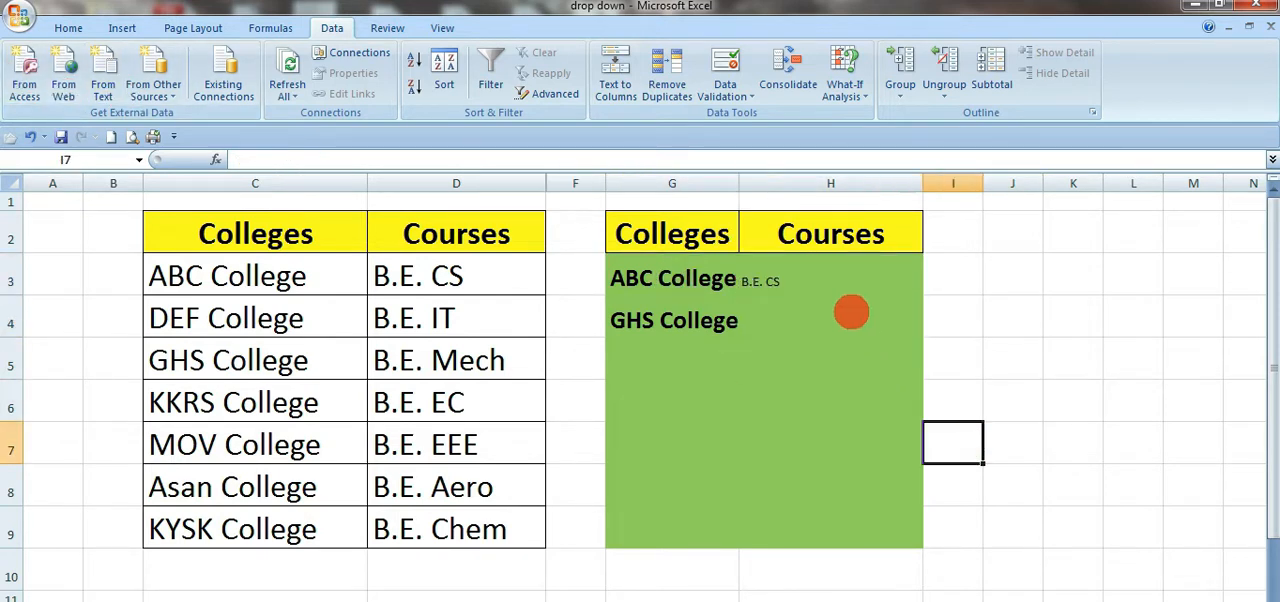
pyautogui.click(845, 280)
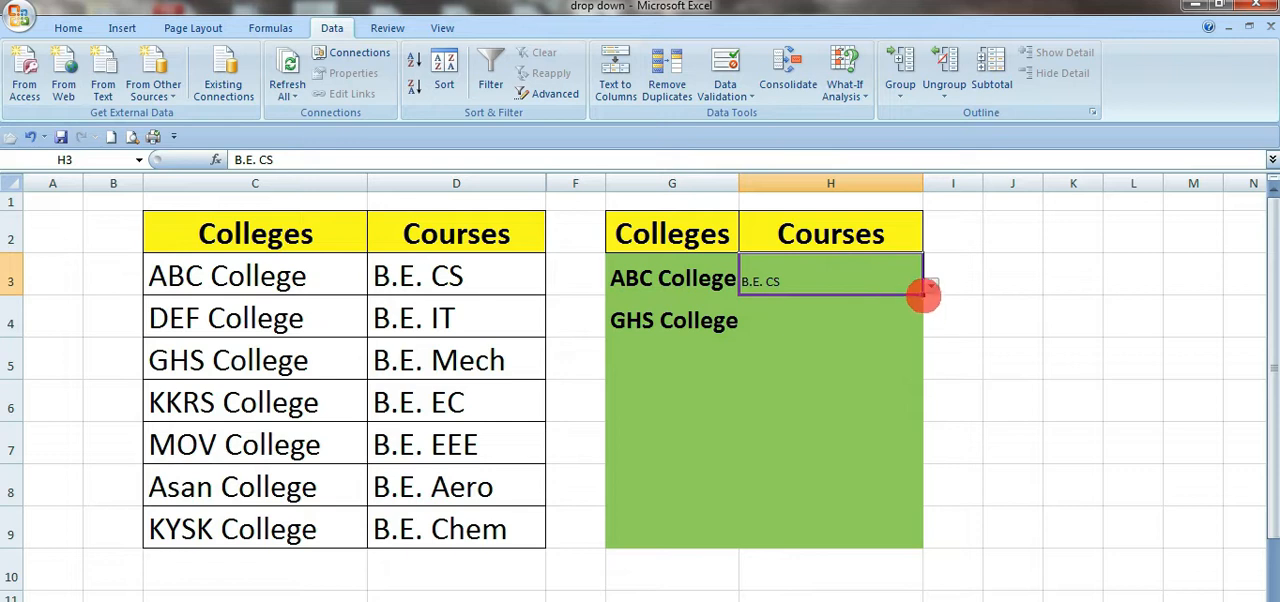
pyautogui.click(925, 317)
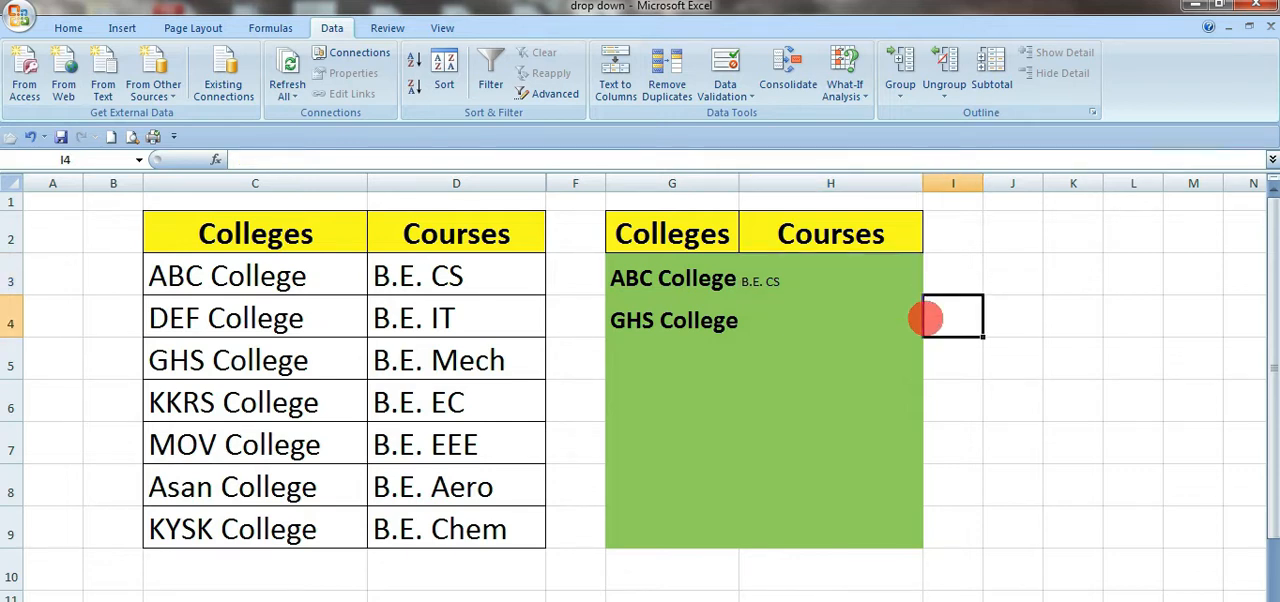
pyautogui.click(903, 366)
# Step: Format H3 as 22-point bold text and copy it with its drop-down list into H4:H9
pyautogui.click(874, 277)
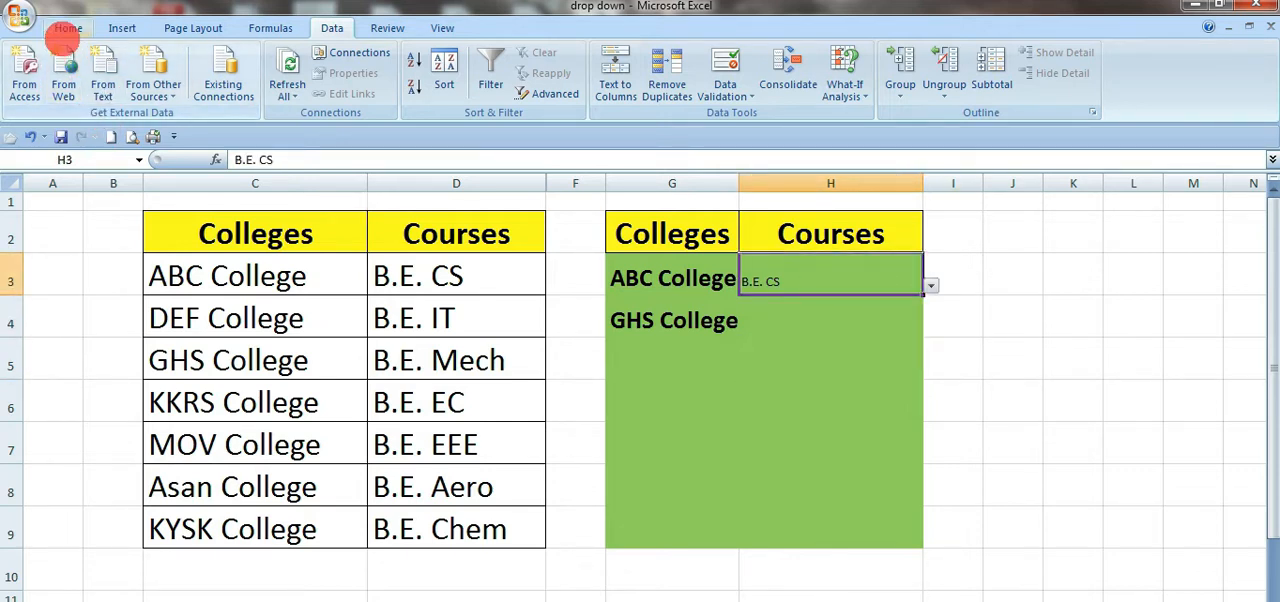
pyautogui.click(64, 28)
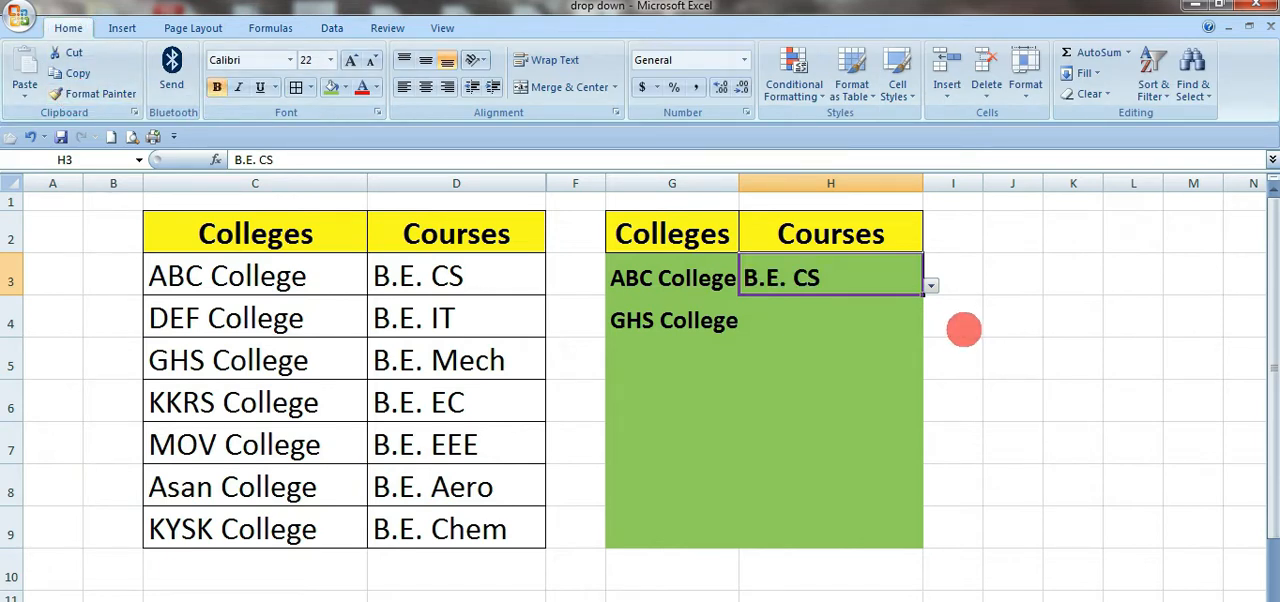
pyautogui.hotkey('shift', 'Down')
pyautogui.hotkey('shift', 'Down')
pyautogui.hotkey('shift', 'Down')
pyautogui.hotkey('shift', 'Down')
pyautogui.hotkey('shift', 'Down')
pyautogui.hotkey('shift', 'Down')
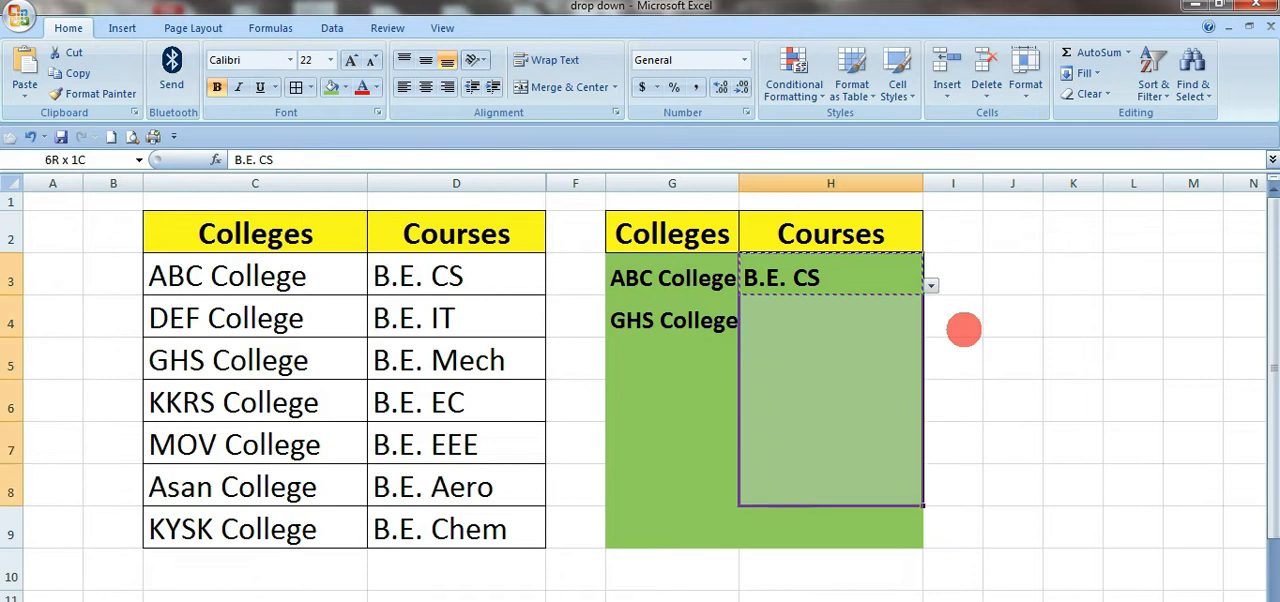
pyautogui.press('Return')
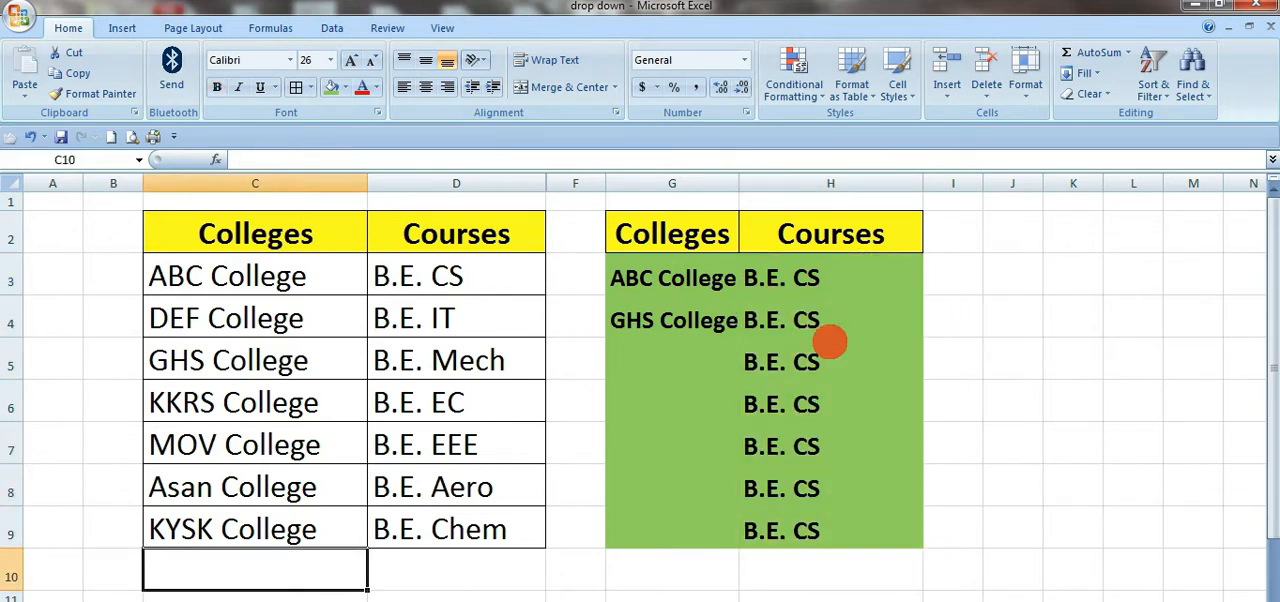
# Step: Clear the contents of H5:H9 and of G4:H4, keeping their drop-down lists
pyautogui.moveTo(790, 372); pyautogui.dragTo(808, 528)
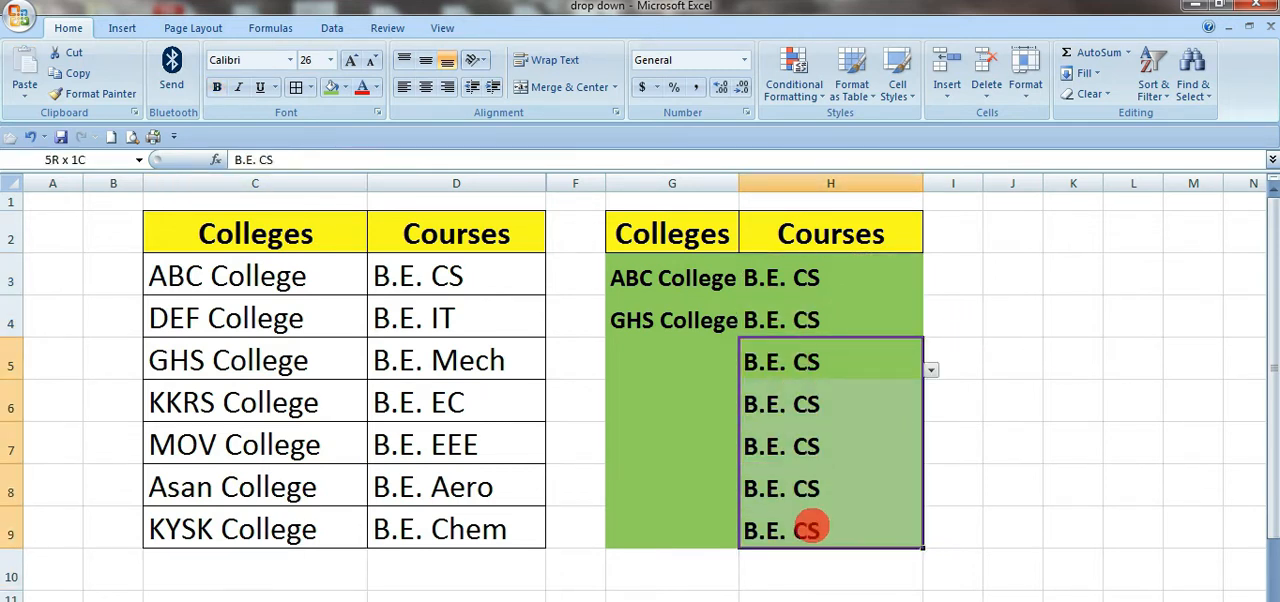
pyautogui.press('Delete')
pyautogui.click(1040, 442)
pyautogui.moveTo(651, 320); pyautogui.dragTo(863, 332)
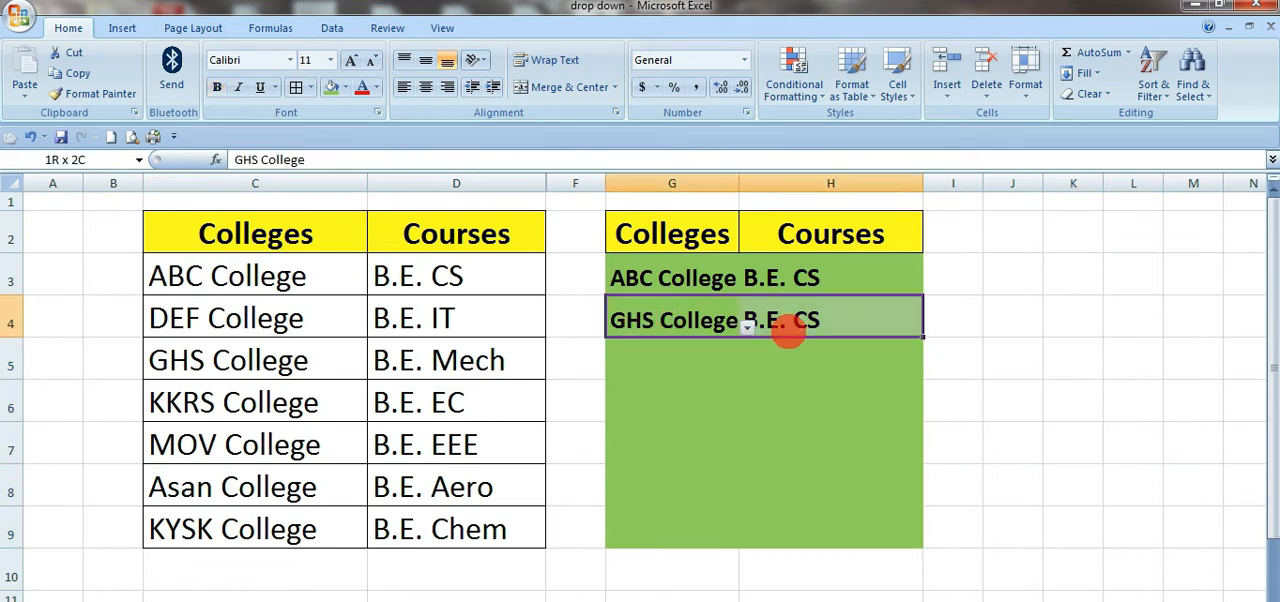
pyautogui.press('Delete')
pyautogui.click(938, 418)
# Step: Check the drop-down lists in the emptied Courses cells and the college choices offered in G4
pyautogui.click(886, 320)
pyautogui.click(886, 364)
pyautogui.click(866, 440)
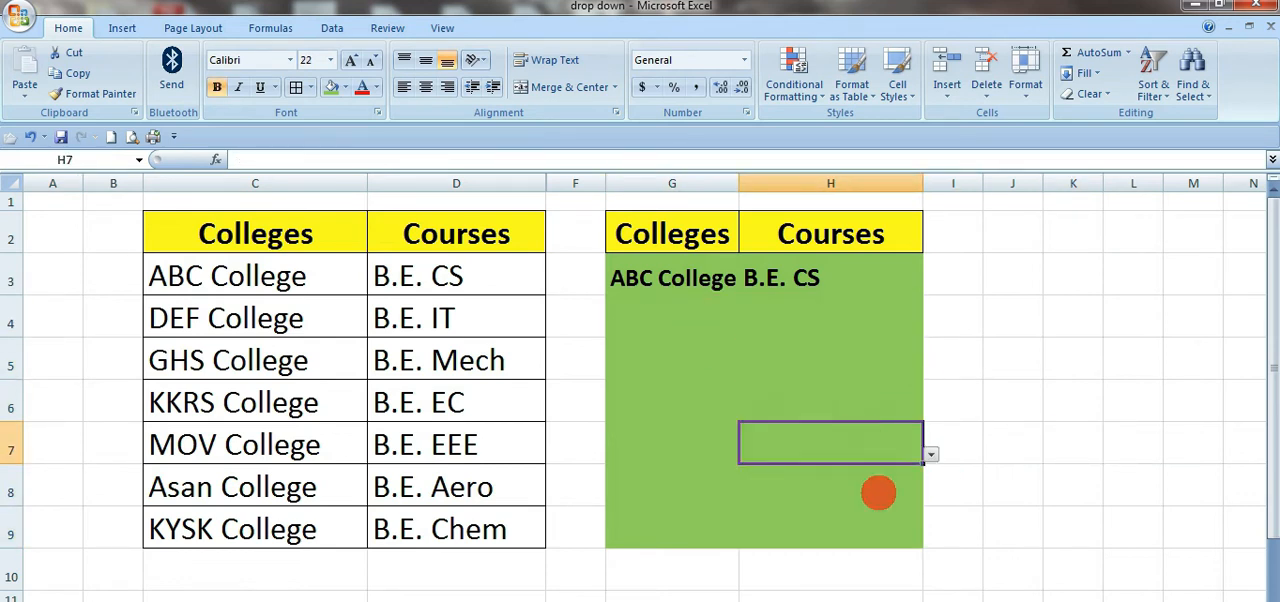
pyautogui.click(877, 512)
pyautogui.click(643, 320)
pyautogui.click(747, 328)
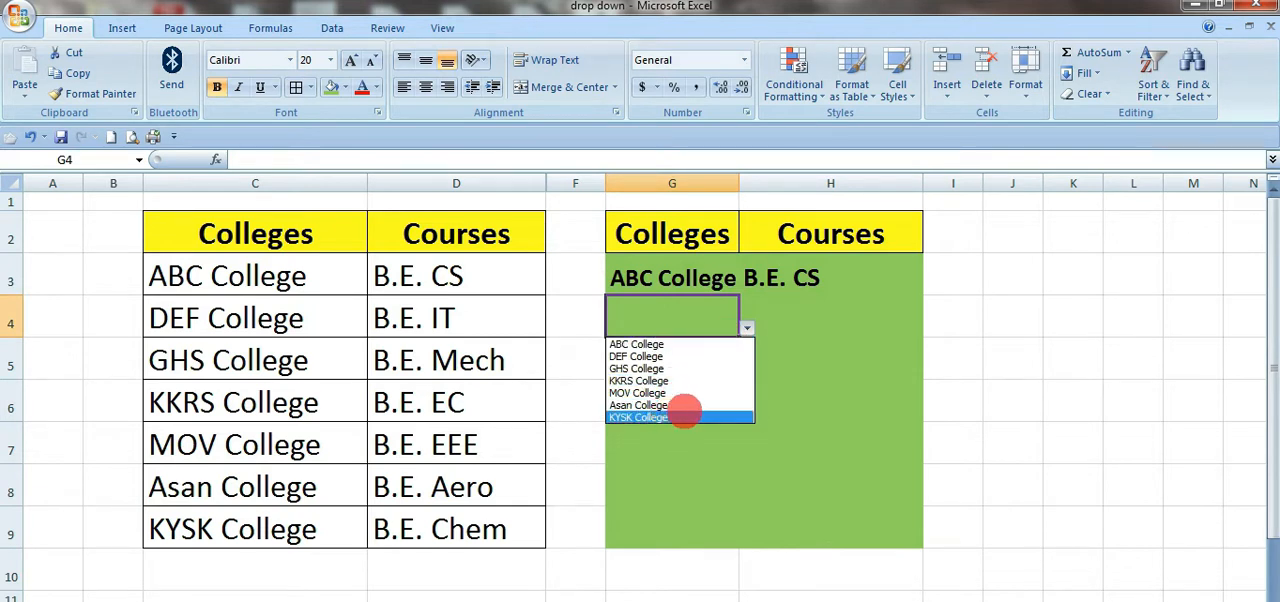
pyautogui.press('Escape')
pyautogui.press('Down')
pyautogui.press('Down')
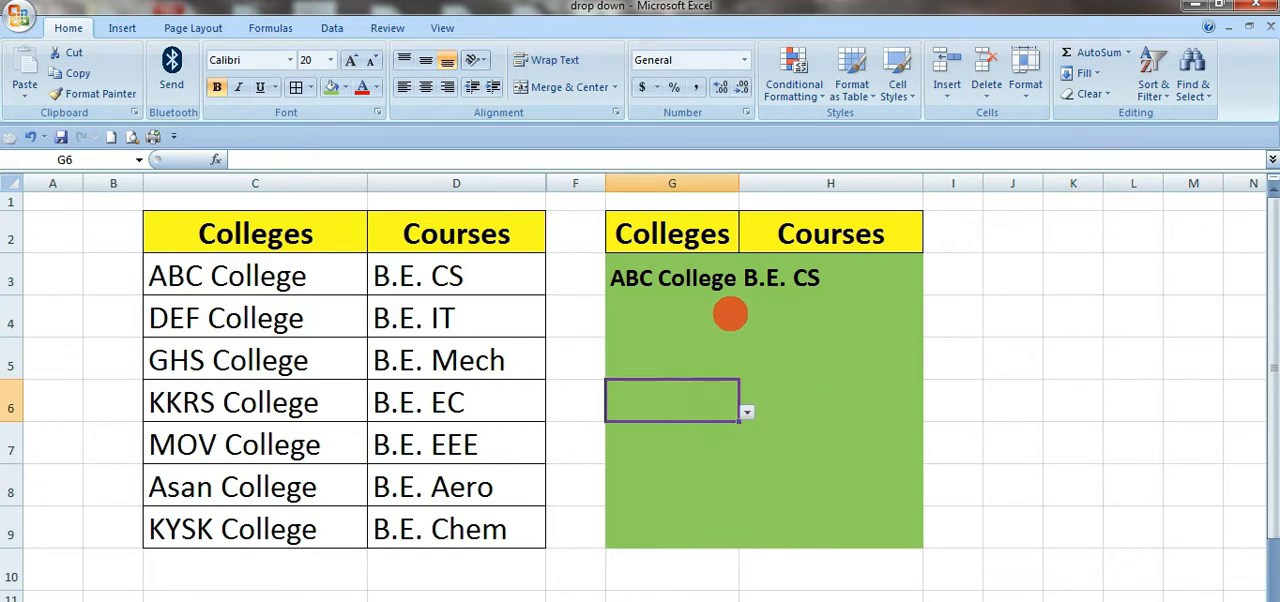
# Step: Try to enter DO, a value outside the college list, in G4, and cancel the entry
pyautogui.click(730, 315)
pyautogui.doubleClick(692, 325)
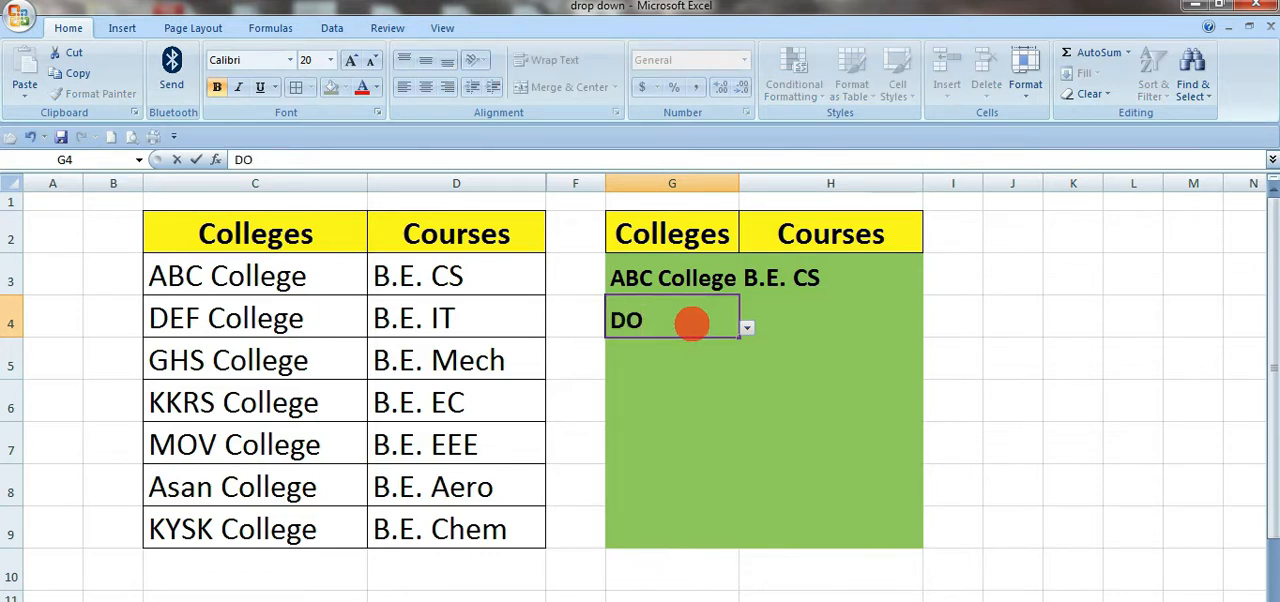
pyautogui.press('Return')
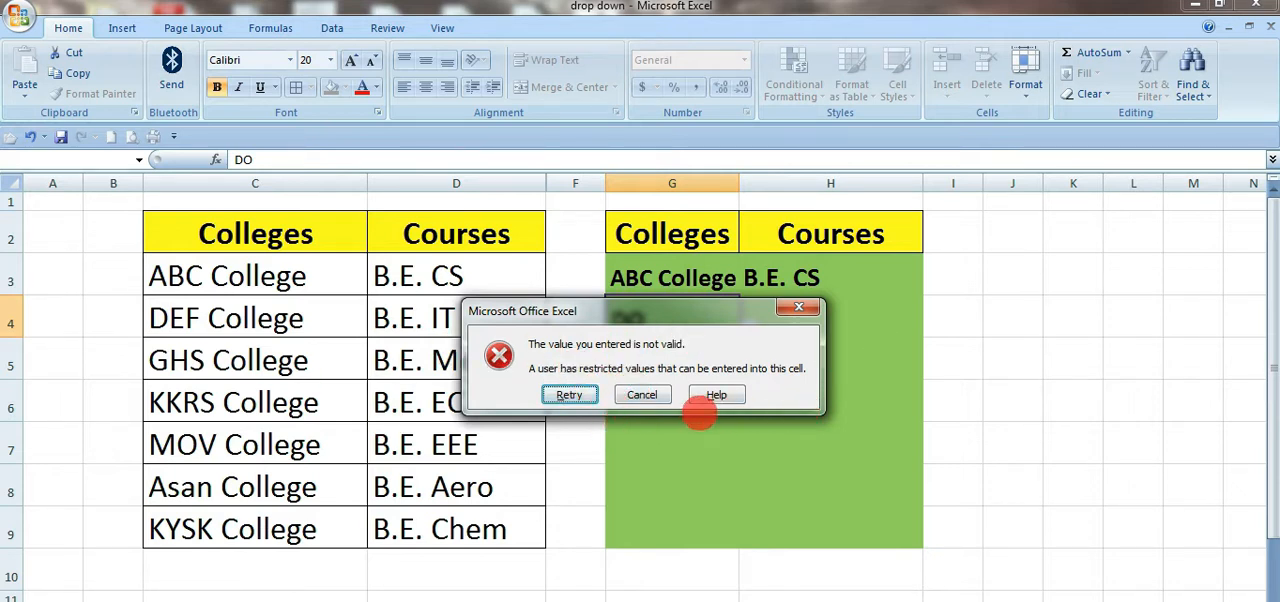
pyautogui.click(560, 397)
pyautogui.click(763, 377)
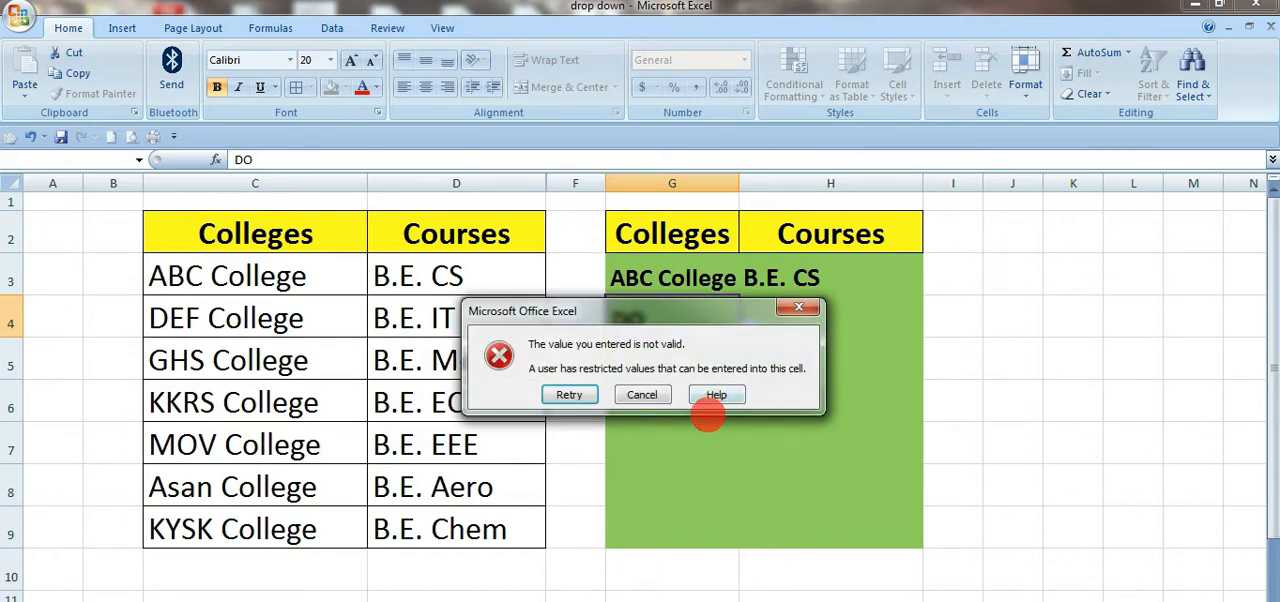
pyautogui.click(649, 399)
pyautogui.click(675, 332)
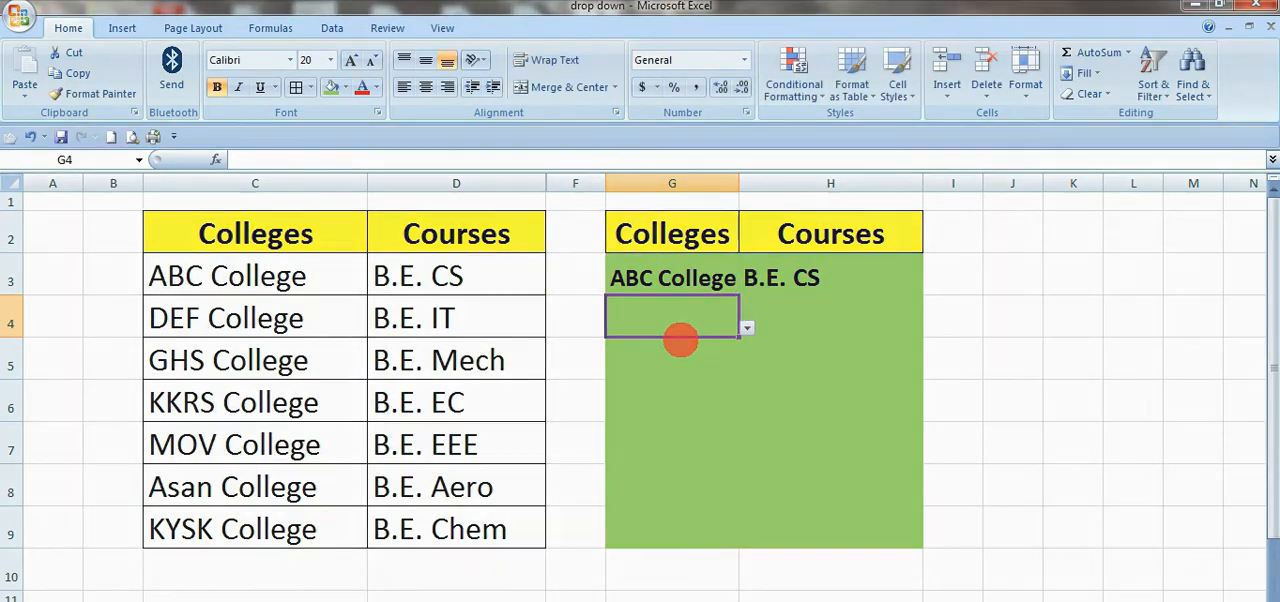
# Step: Try to enter DD, a value outside the college list, in G4, and cancel the entry
pyautogui.click(747, 327)
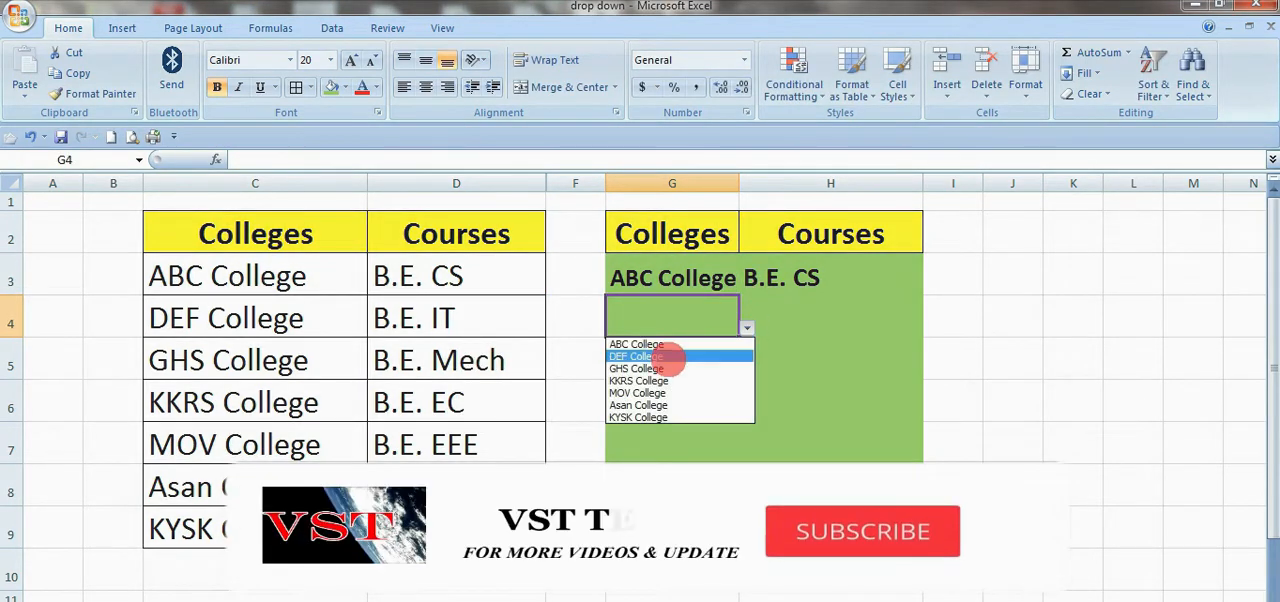
pyautogui.click(663, 322)
pyautogui.write('DD')
pyautogui.press('Return')
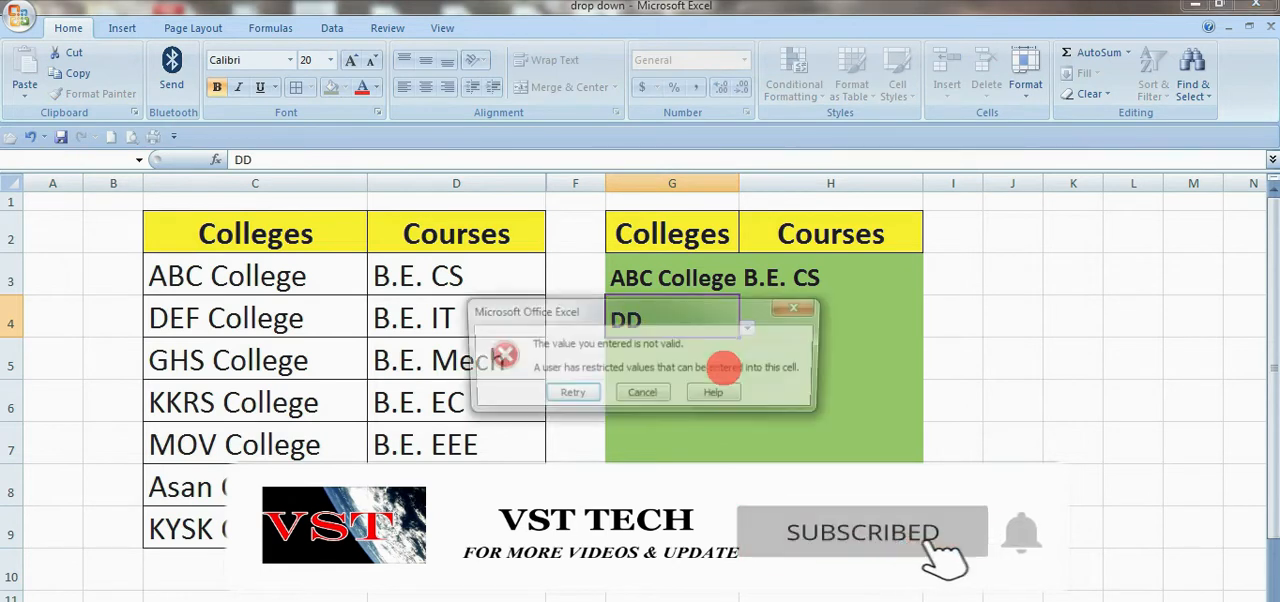
pyautogui.click(645, 395)
pyautogui.click(808, 403)
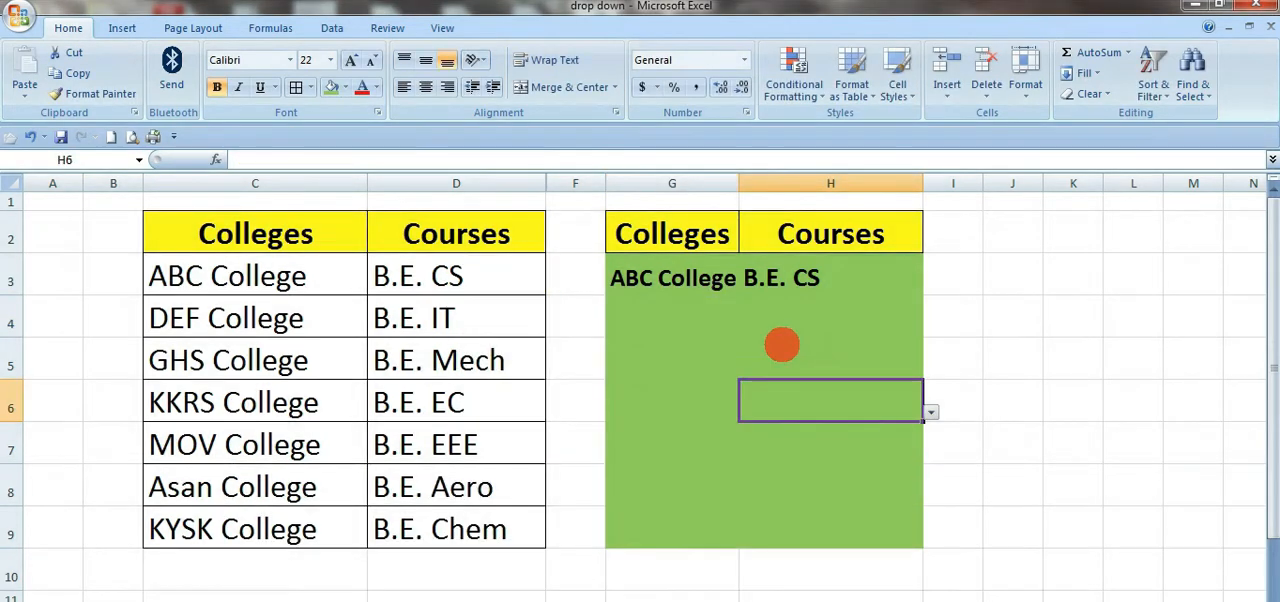
pyautogui.click(692, 320)
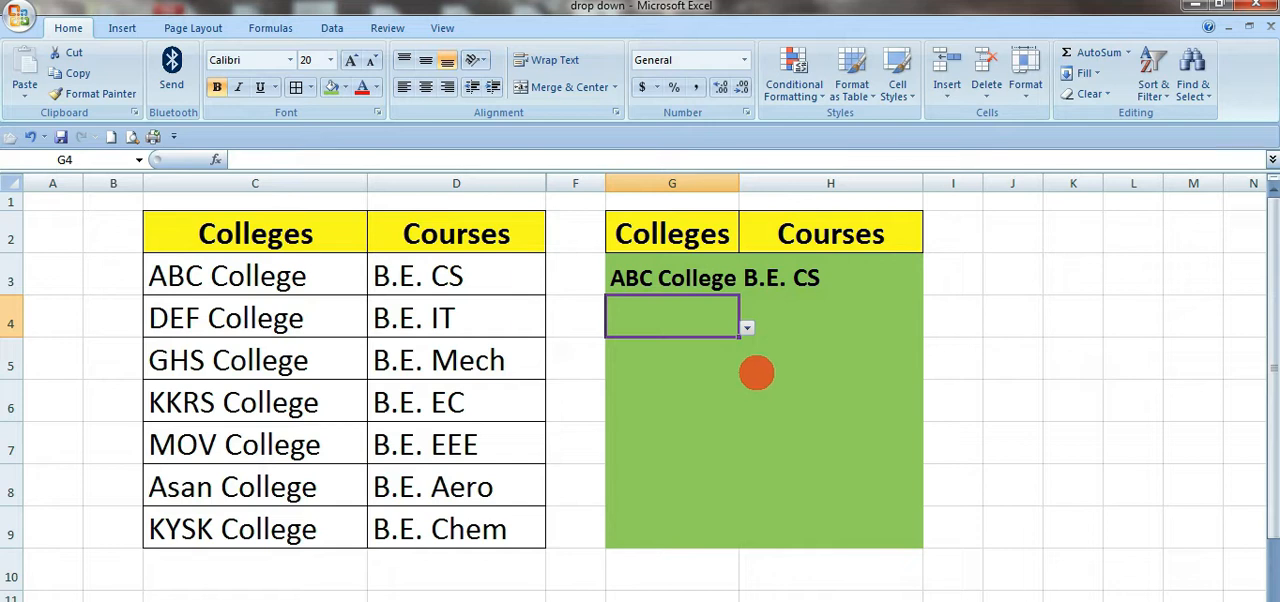
pyautogui.click(852, 327)
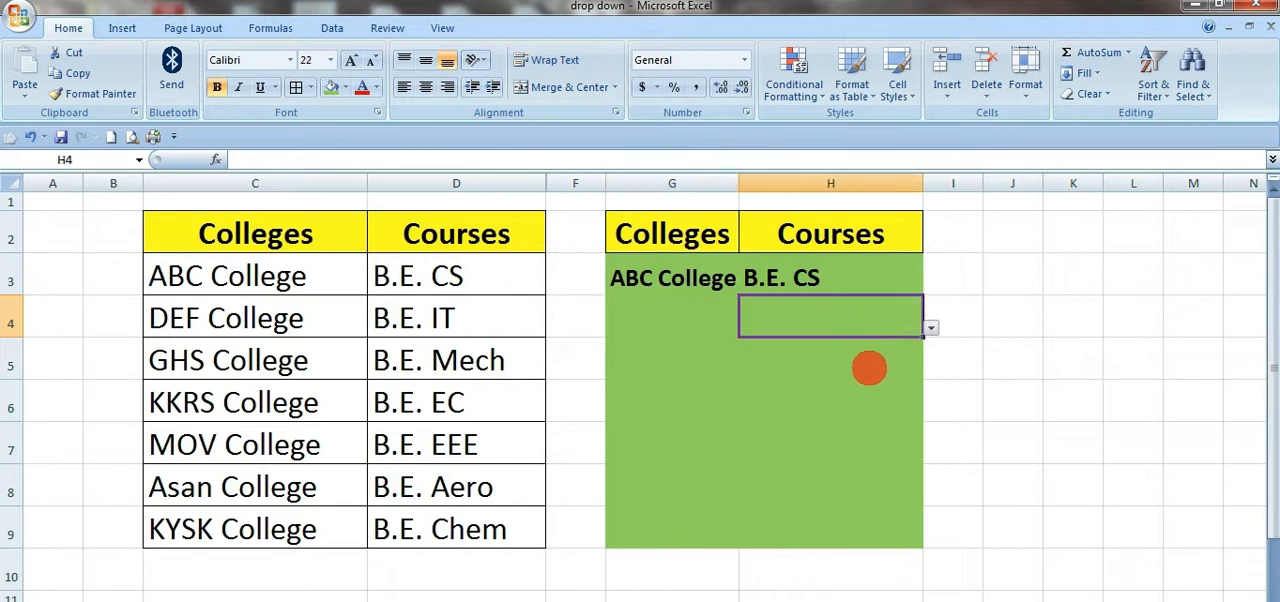
pyautogui.click(698, 318)
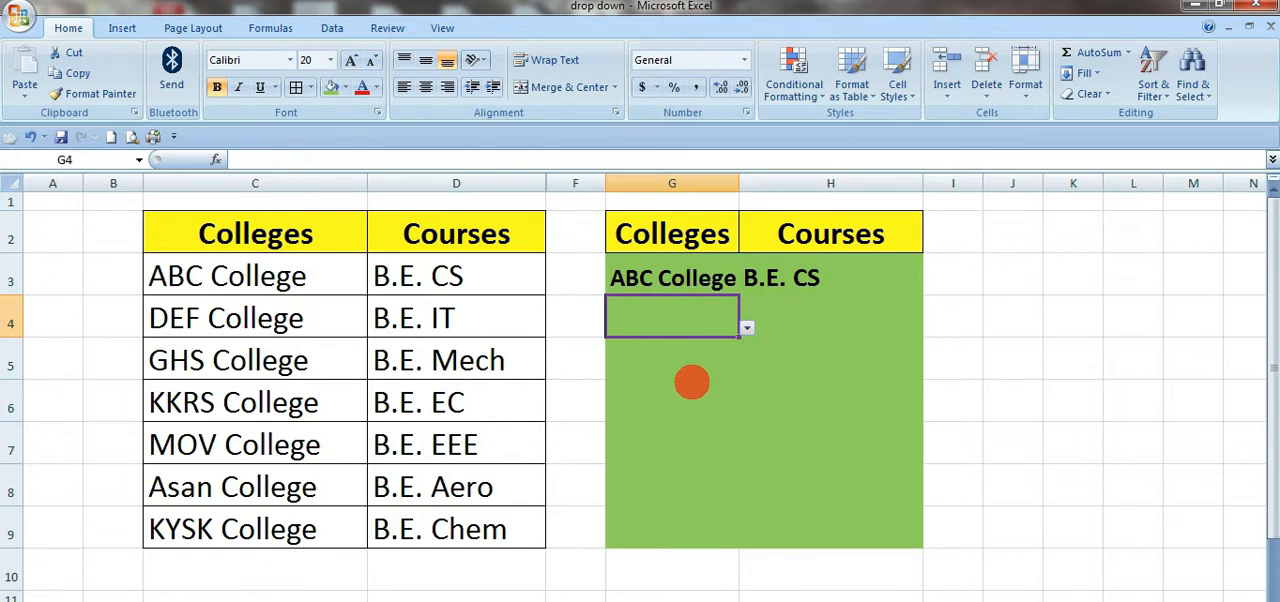
pyautogui.click(798, 328)
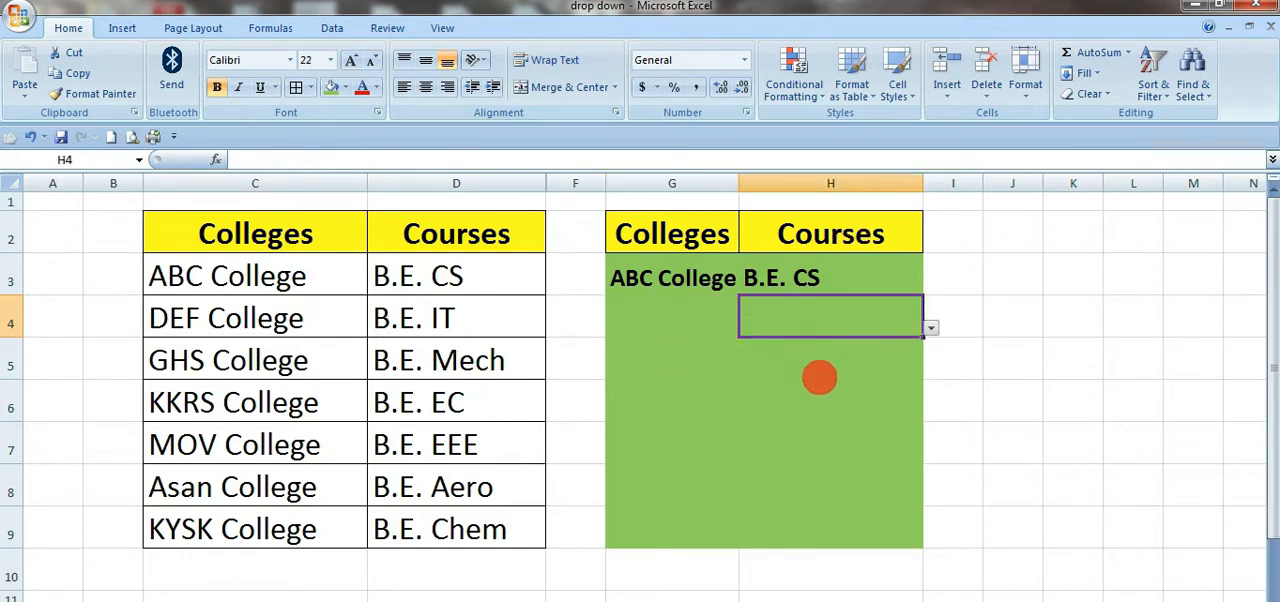
pyautogui.click(708, 325)
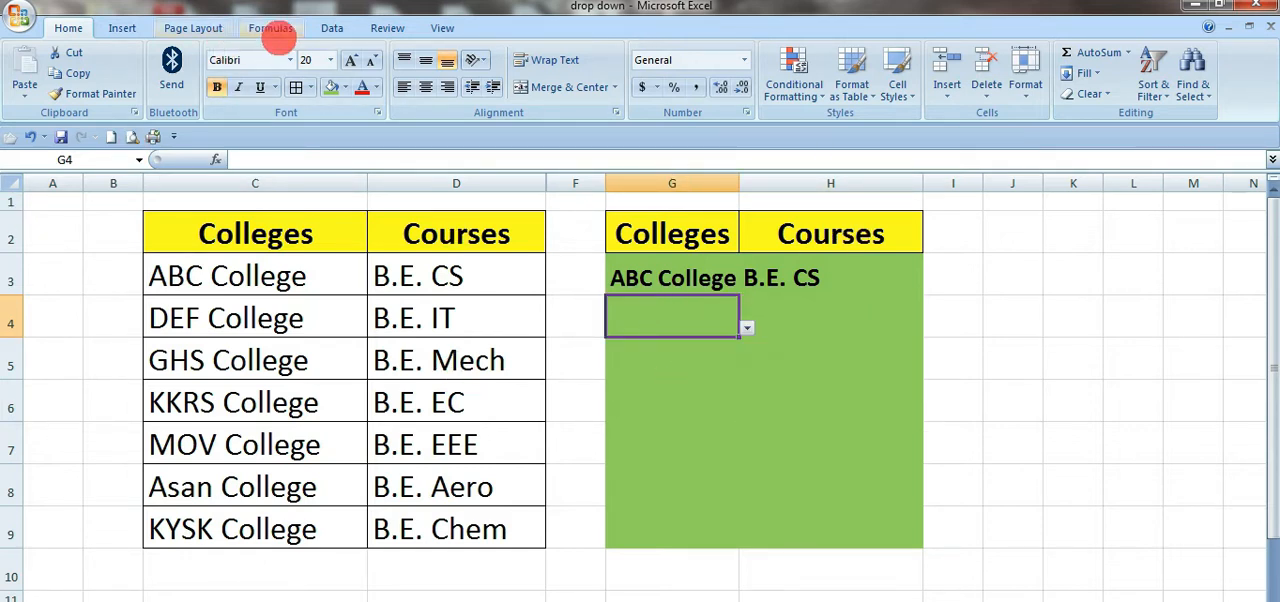
pyautogui.click(734, 388)
pyautogui.click(686, 321)
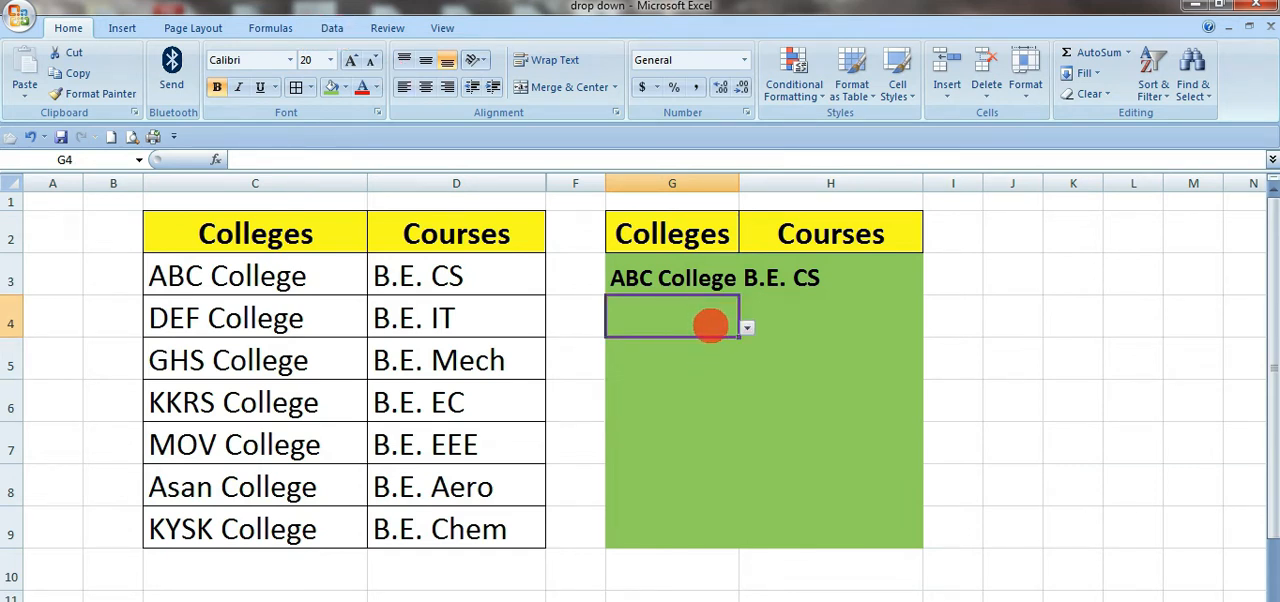
# Step: Add a Data Validation input message to G4 with the title ABC and the text "select college"
pyautogui.click(331, 28)
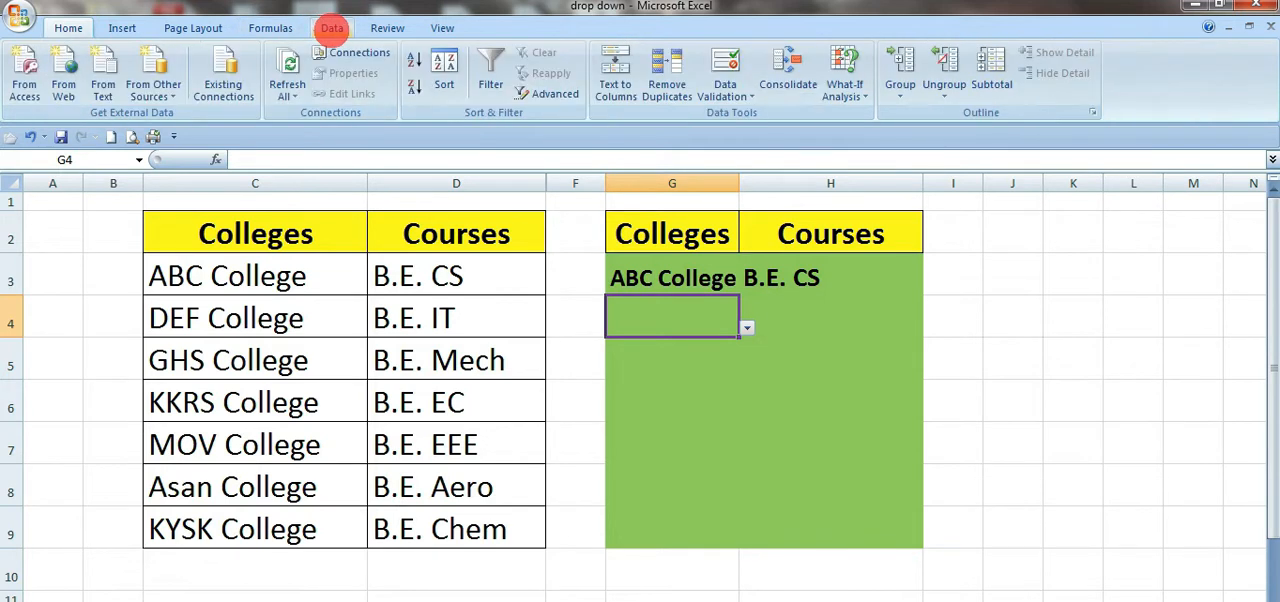
pyautogui.click(728, 62)
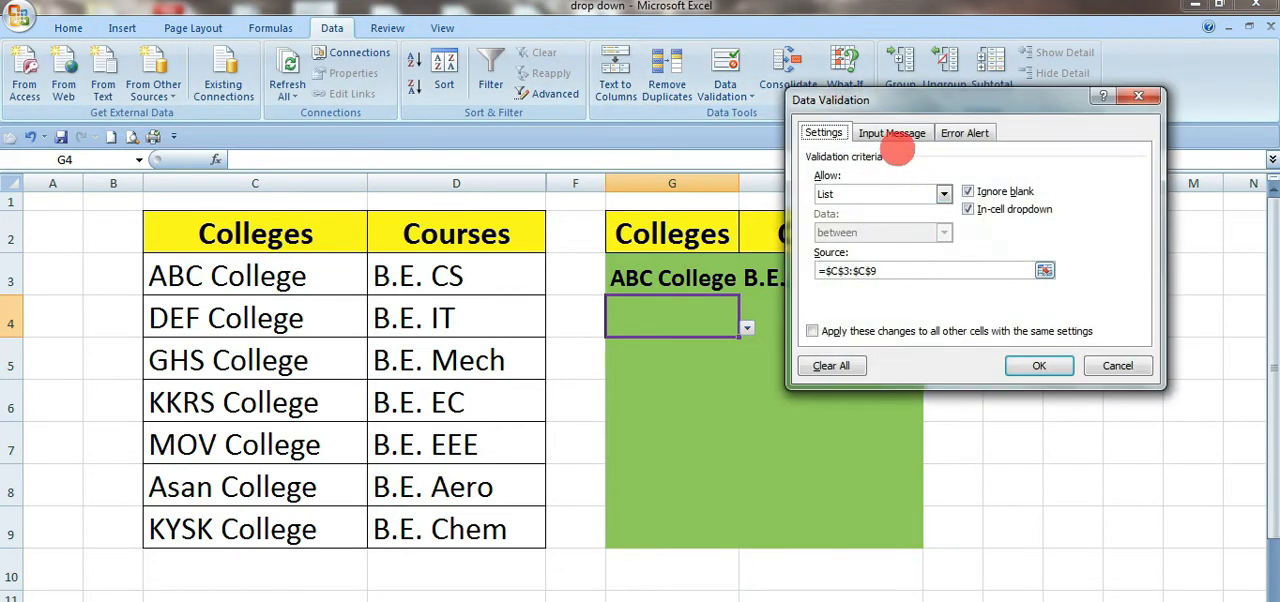
pyautogui.click(892, 133)
pyautogui.click(903, 271)
pyautogui.write('select college')
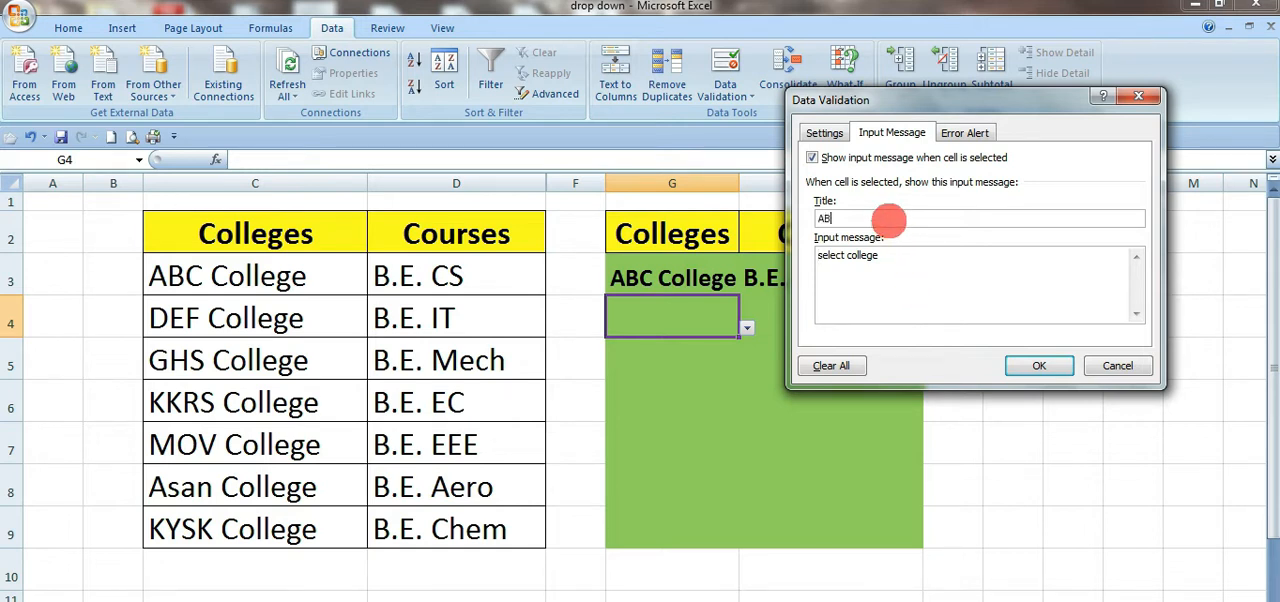
pyautogui.click(1045, 368)
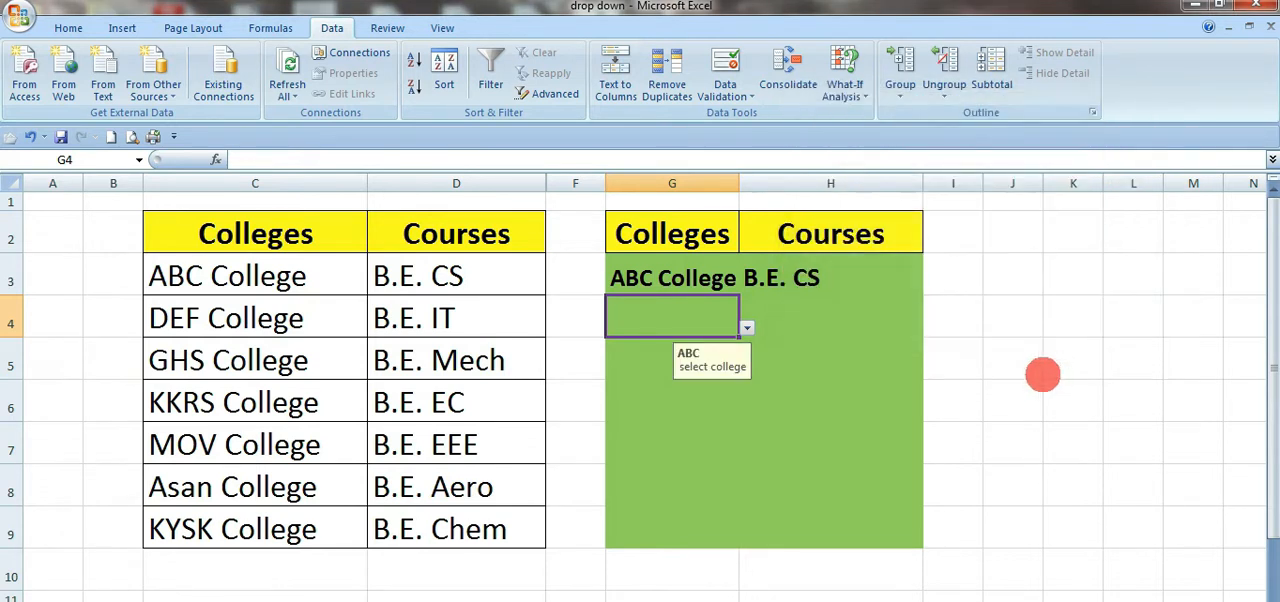
# Step: Compare G4 with the other cells in the Colleges column to see where the input message is shown
pyautogui.click(697, 284)
pyautogui.click(700, 332)
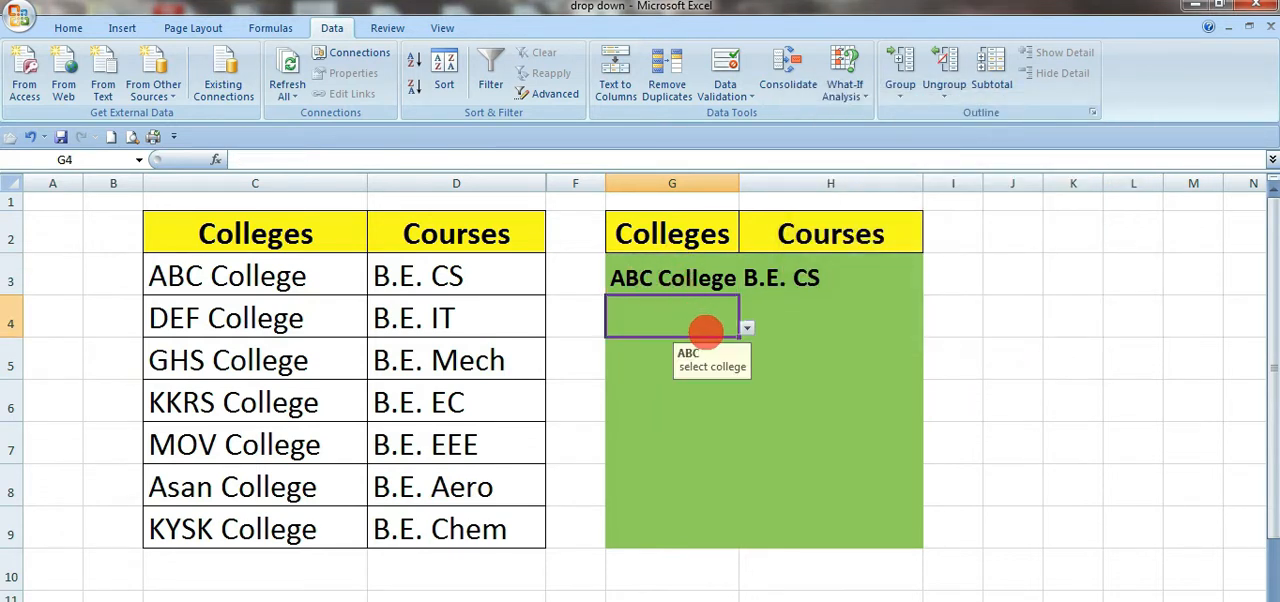
pyautogui.click(705, 390)
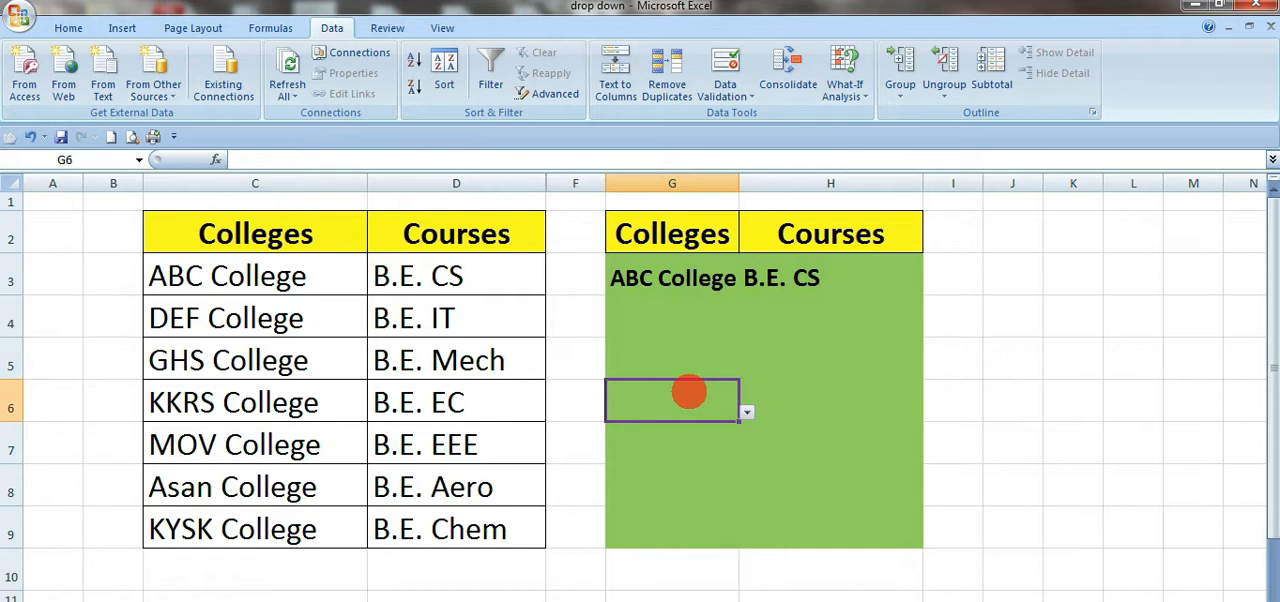
pyautogui.click(695, 349)
pyautogui.click(711, 318)
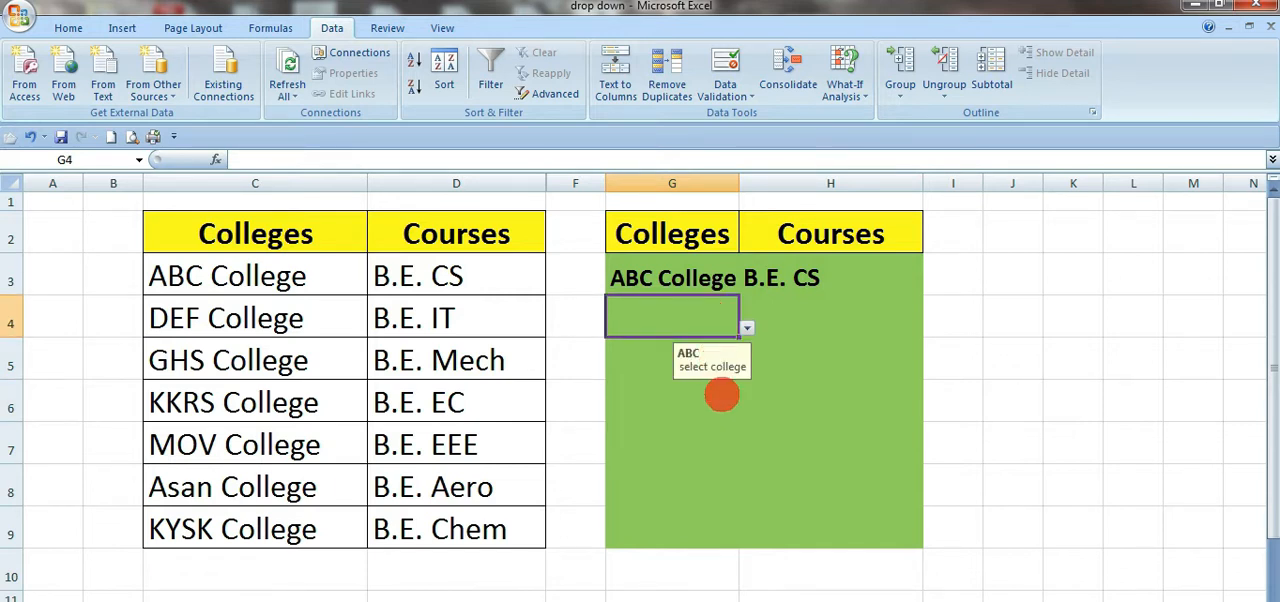
pyautogui.click(732, 436)
# Step: Set the Data Validation input message for G3:G9 to the title Note and the text "Select college"
pyautogui.moveTo(690, 265); pyautogui.dragTo(712, 525)
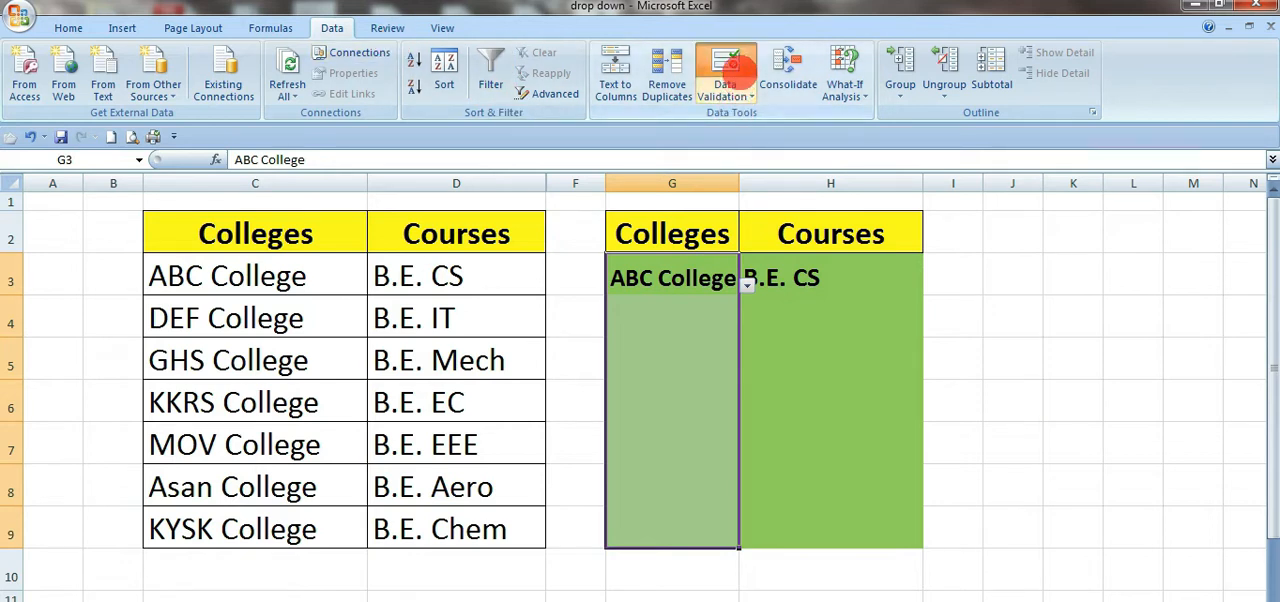
pyautogui.click(738, 62)
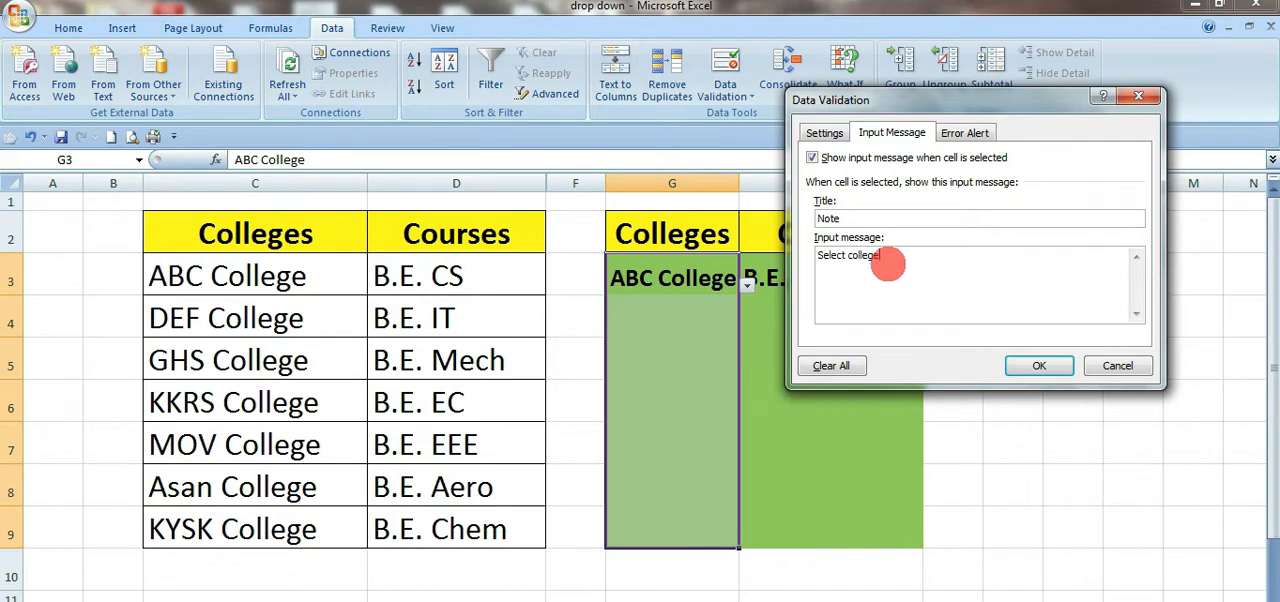
pyautogui.click(1012, 366)
pyautogui.click(965, 405)
# Step: Check the input message in the cells of G3:G9 and compare them with the Courses cells in column H
pyautogui.click(704, 292)
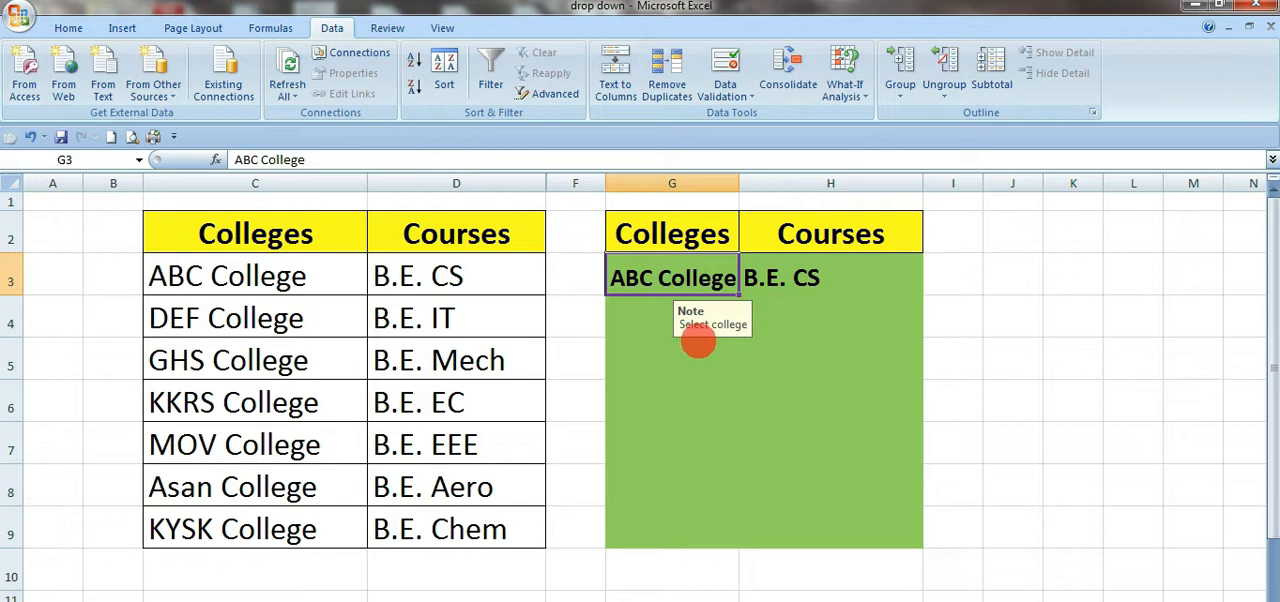
pyautogui.click(671, 318)
pyautogui.click(676, 366)
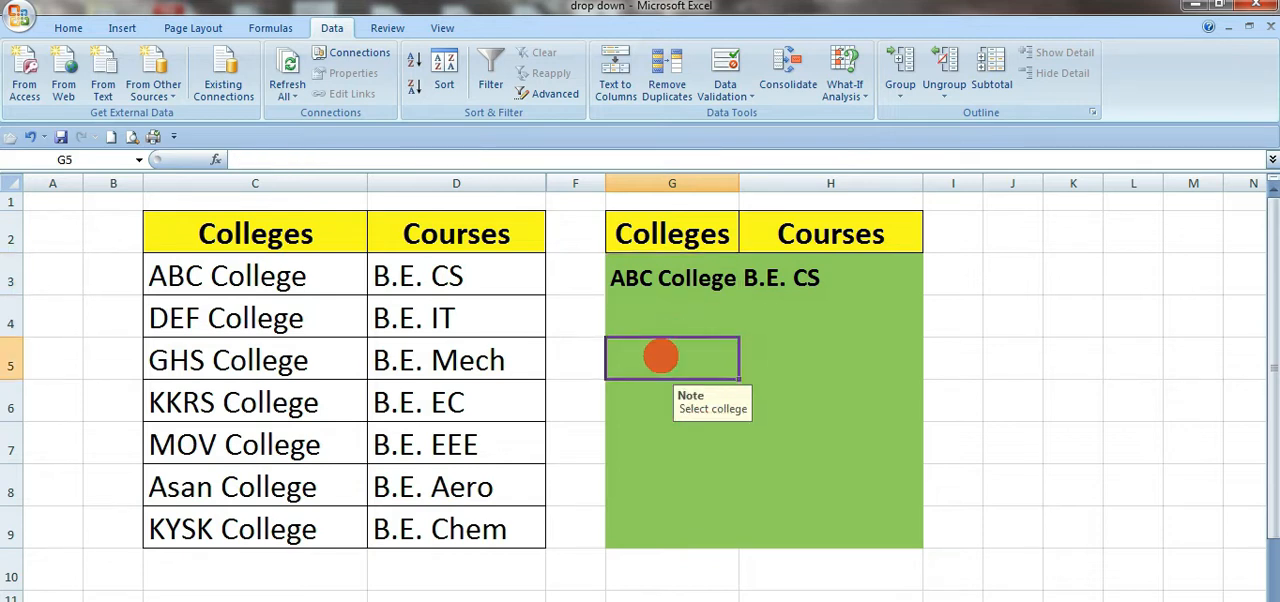
pyautogui.click(662, 402)
pyautogui.click(652, 458)
pyautogui.click(651, 500)
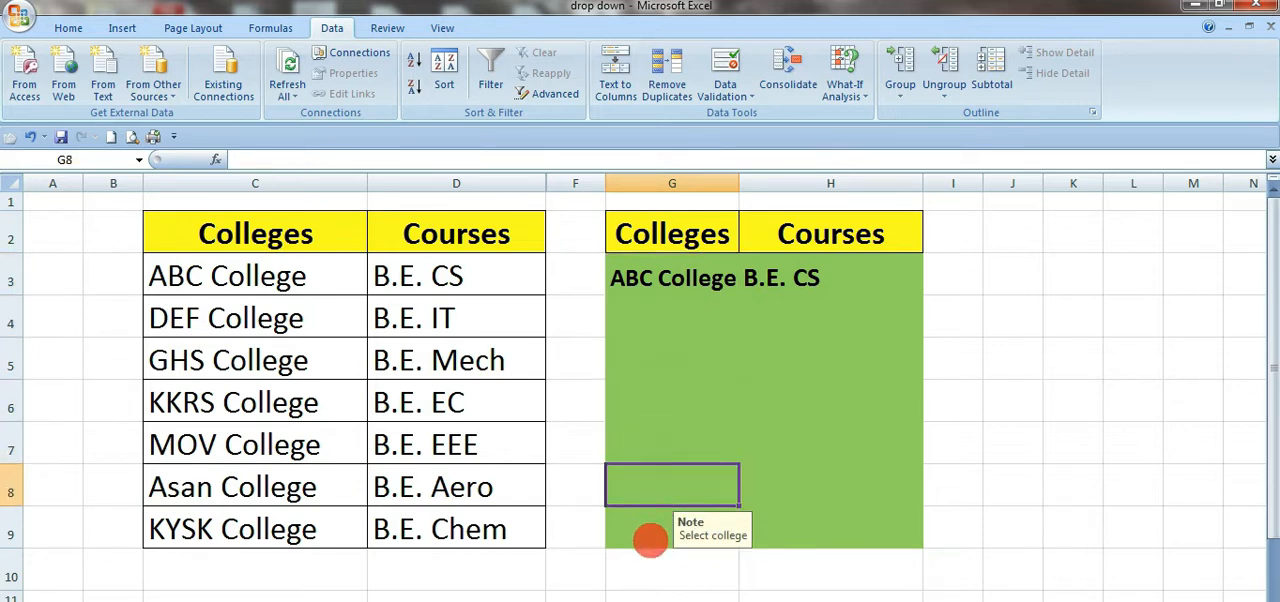
pyautogui.click(650, 540)
pyautogui.click(718, 312)
pyautogui.click(806, 283)
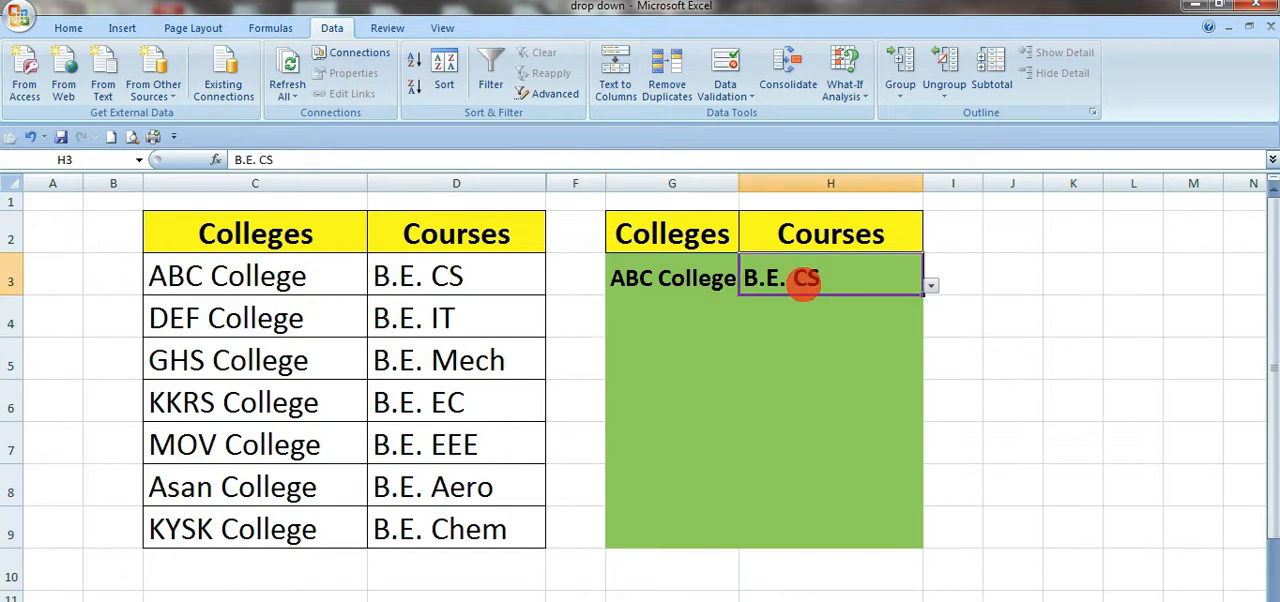
pyautogui.click(689, 323)
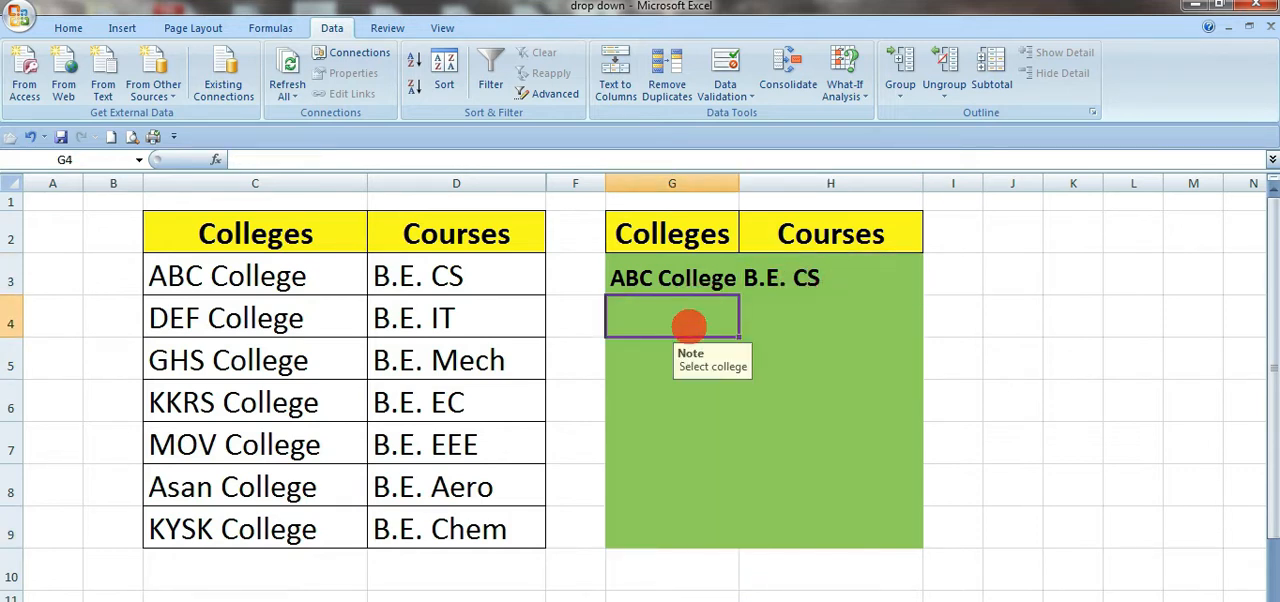
pyautogui.click(800, 384)
pyautogui.click(688, 280)
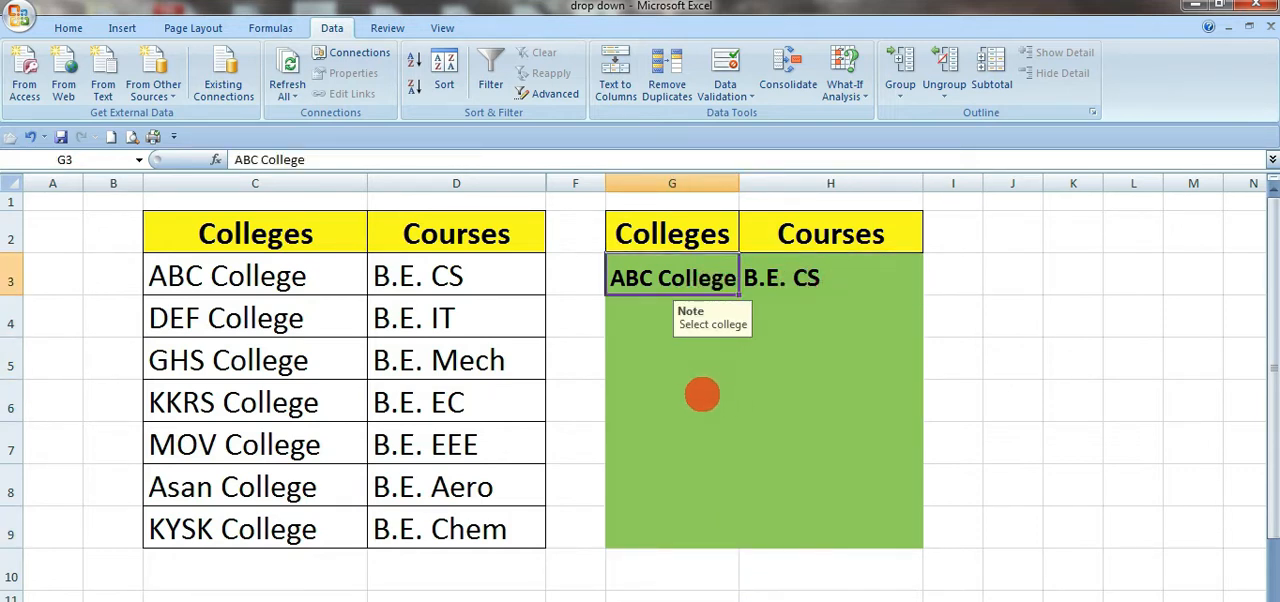
pyautogui.click(701, 396)
pyautogui.click(690, 287)
pyautogui.click(696, 392)
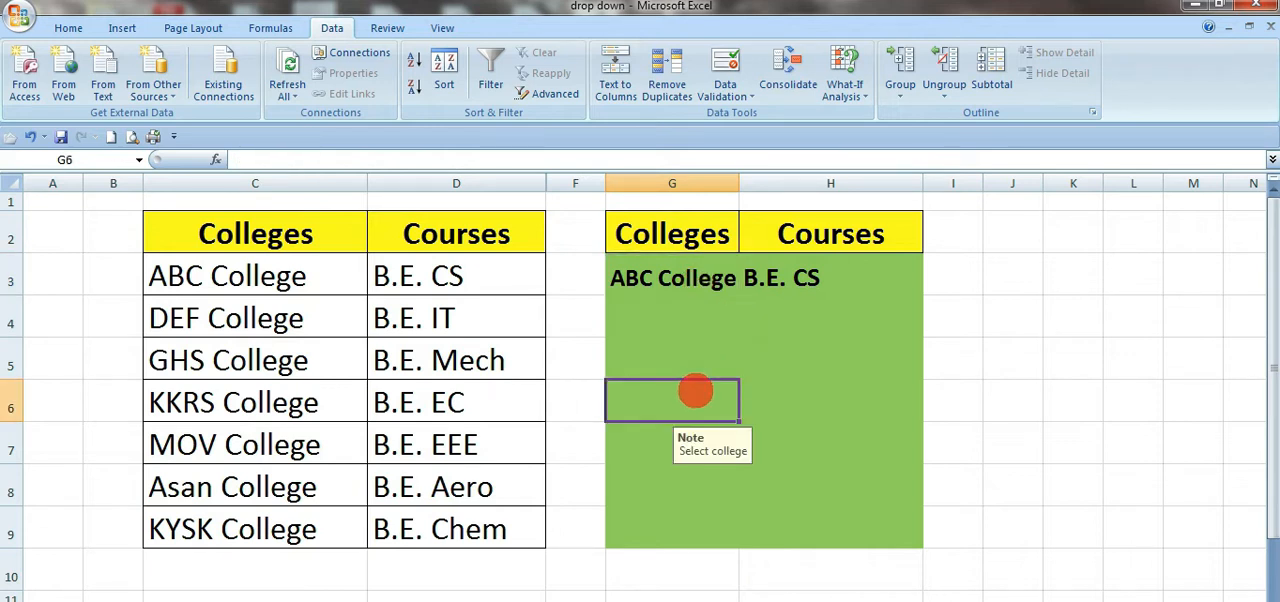
pyautogui.moveTo(690, 287); pyautogui.dragTo(724, 452)
# Step: Give H3:H9 a Data Validation error alert titled Warning with the message "Pls choose the correct course"
pyautogui.click(815, 278)
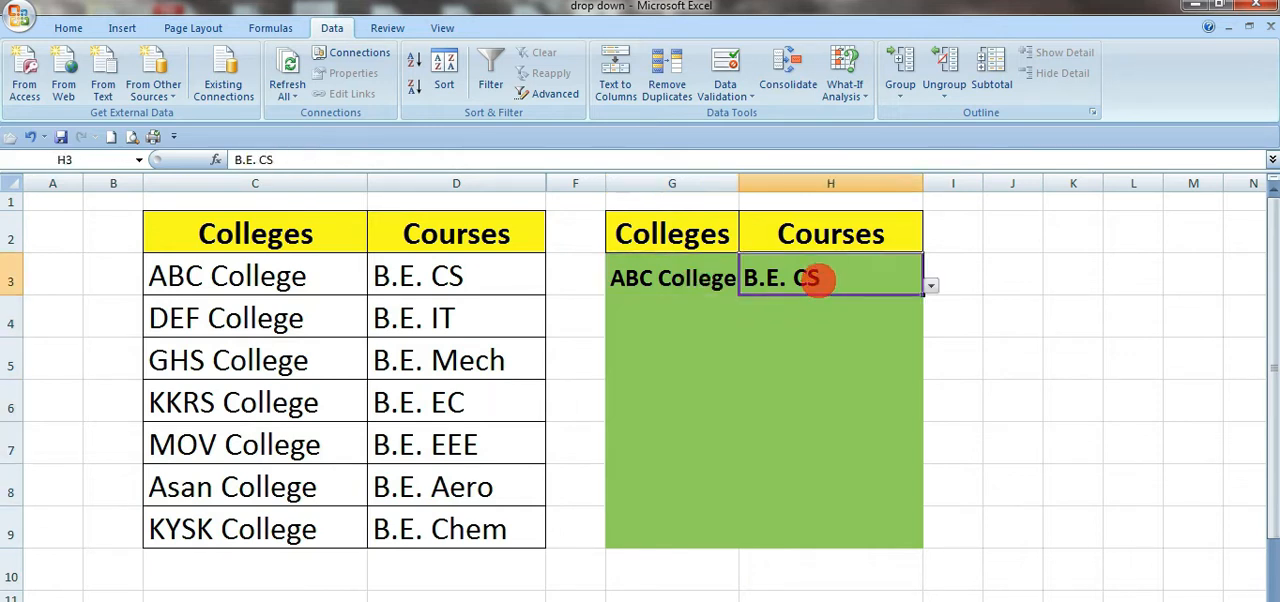
pyautogui.moveTo(815, 278); pyautogui.dragTo(810, 520)
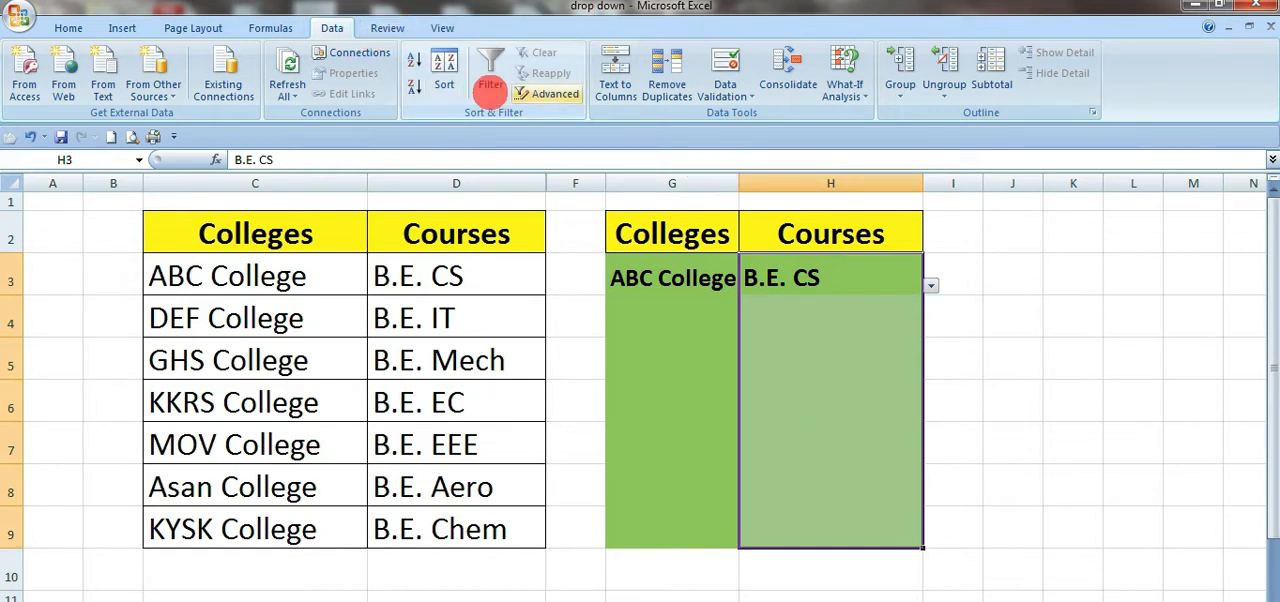
pyautogui.click(725, 64)
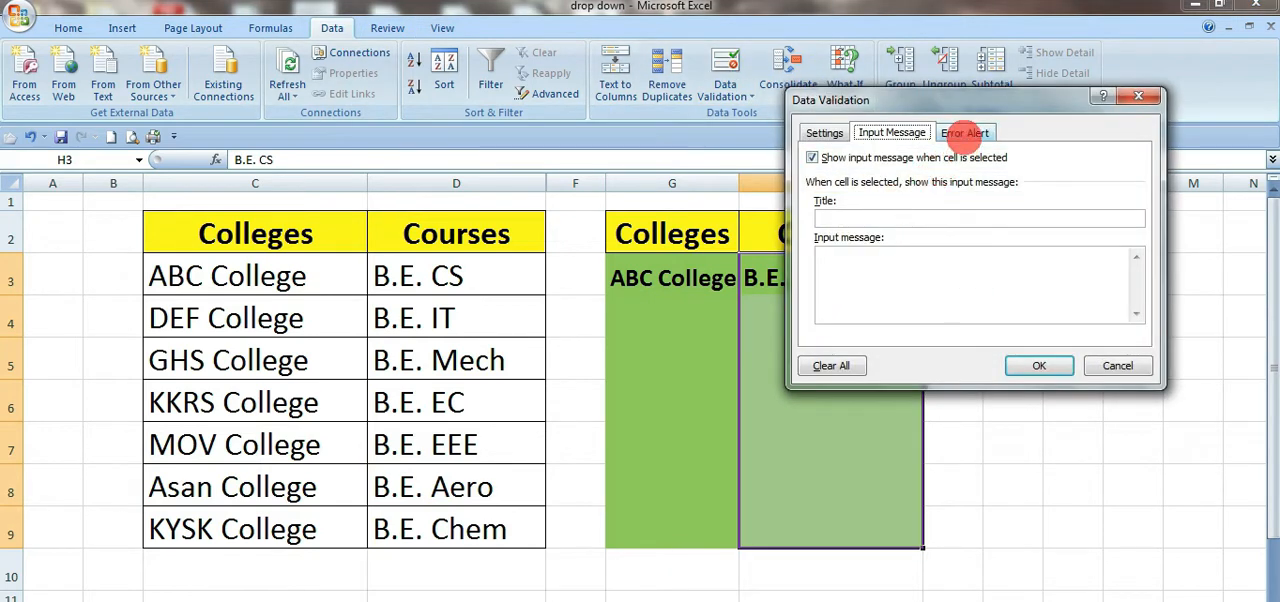
pyautogui.click(965, 133)
pyautogui.click(1013, 220)
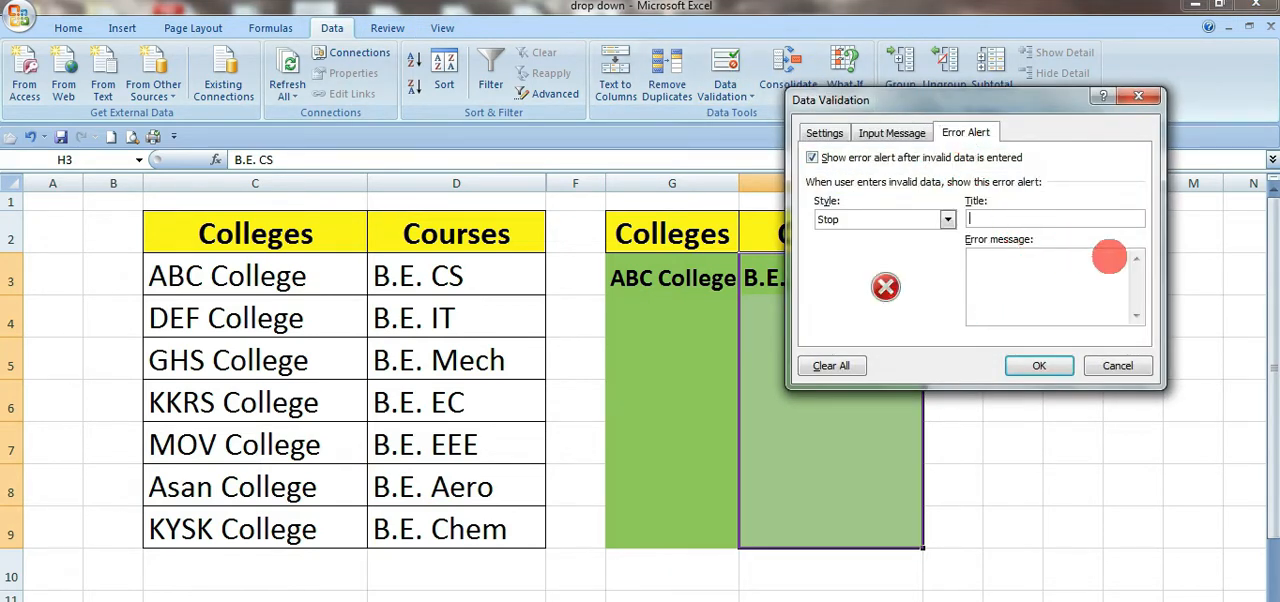
pyautogui.write('Warning')
pyautogui.click(1077, 279)
pyautogui.write('Pls choose ')
pyautogui.write('the')
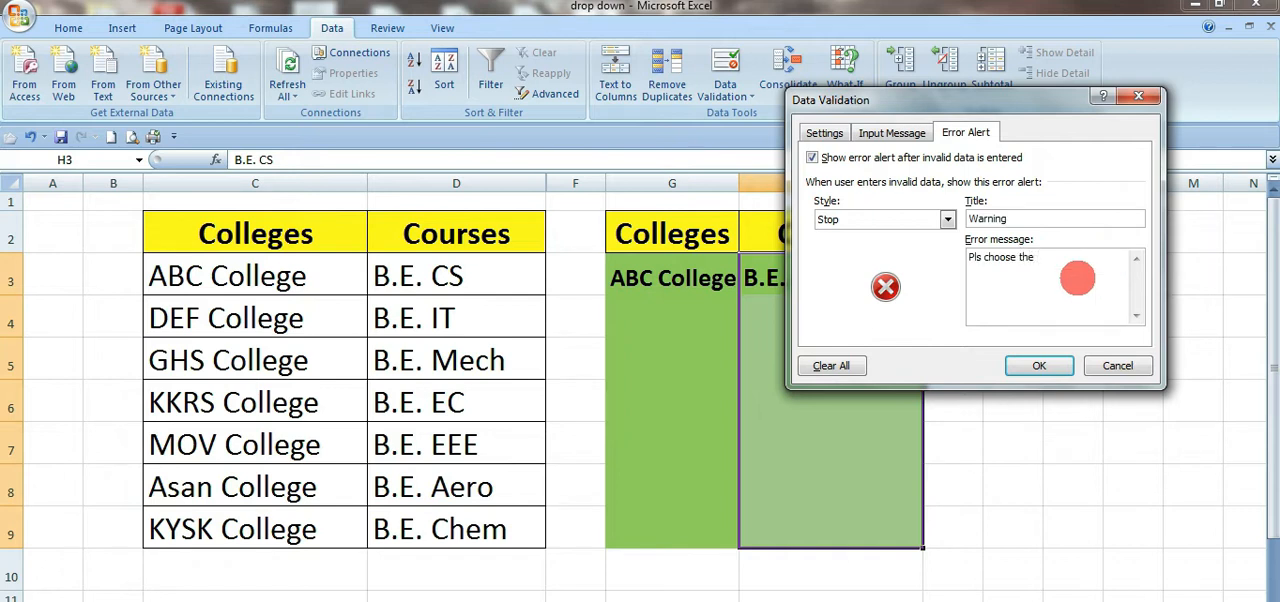
pyautogui.write(' correct course')
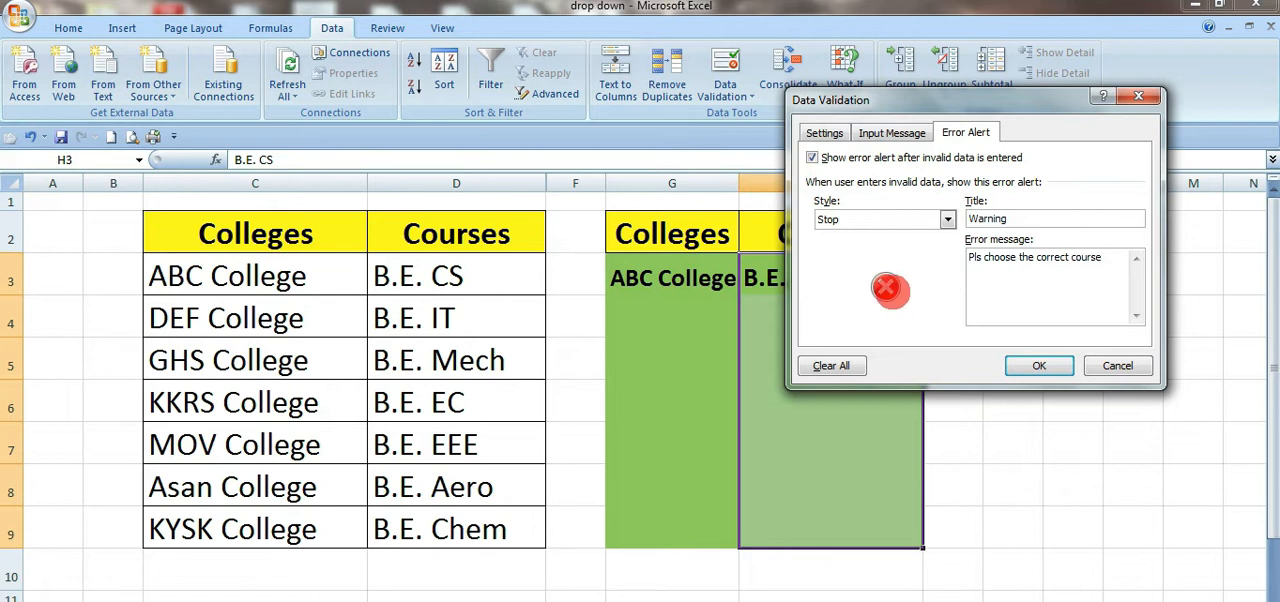
# Step: Change the title of the H3:H9 error alert to Note and apply it with the Stop style
pyautogui.click(943, 218)
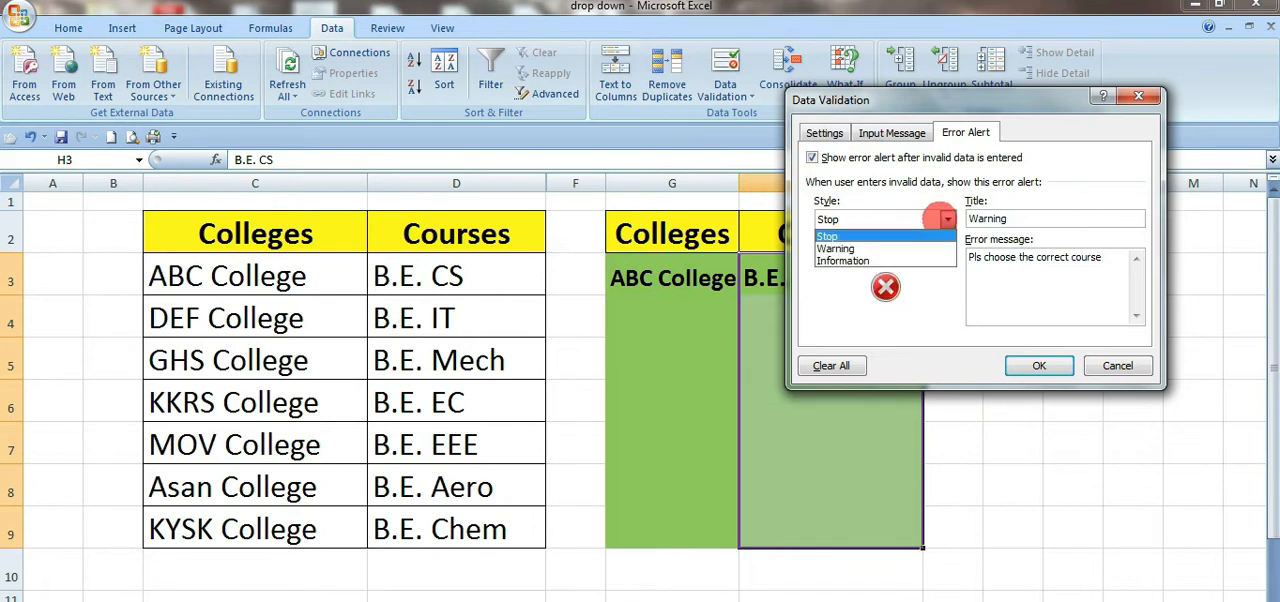
pyautogui.click(835, 248)
pyautogui.doubleClick(987, 218)
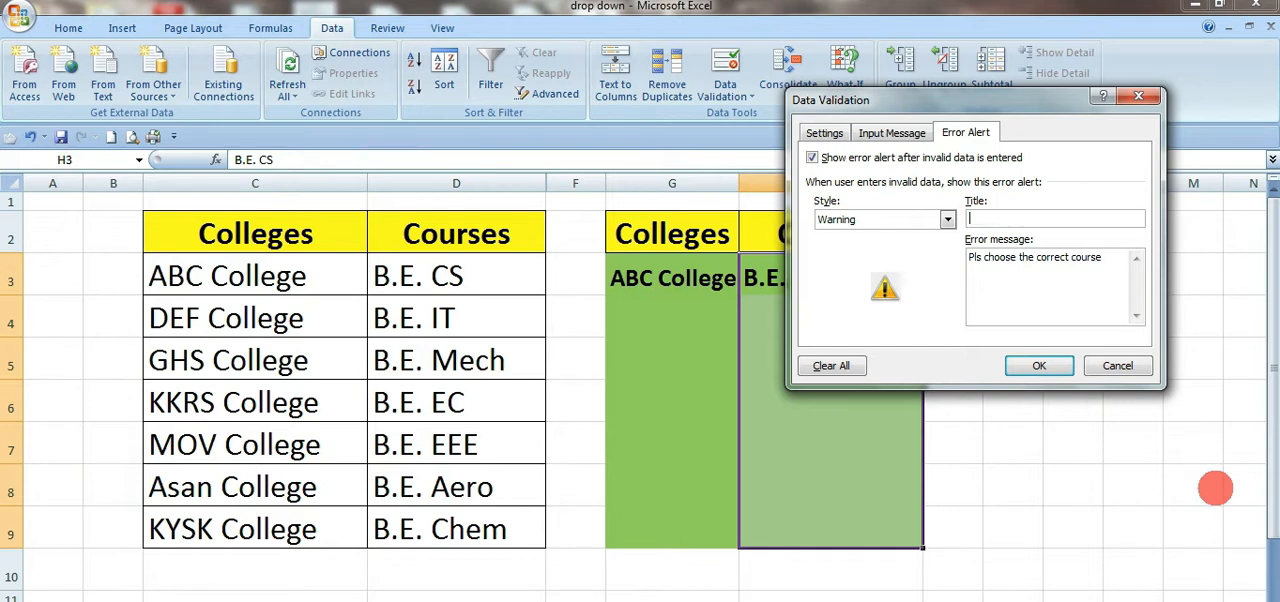
pyautogui.write('Note')
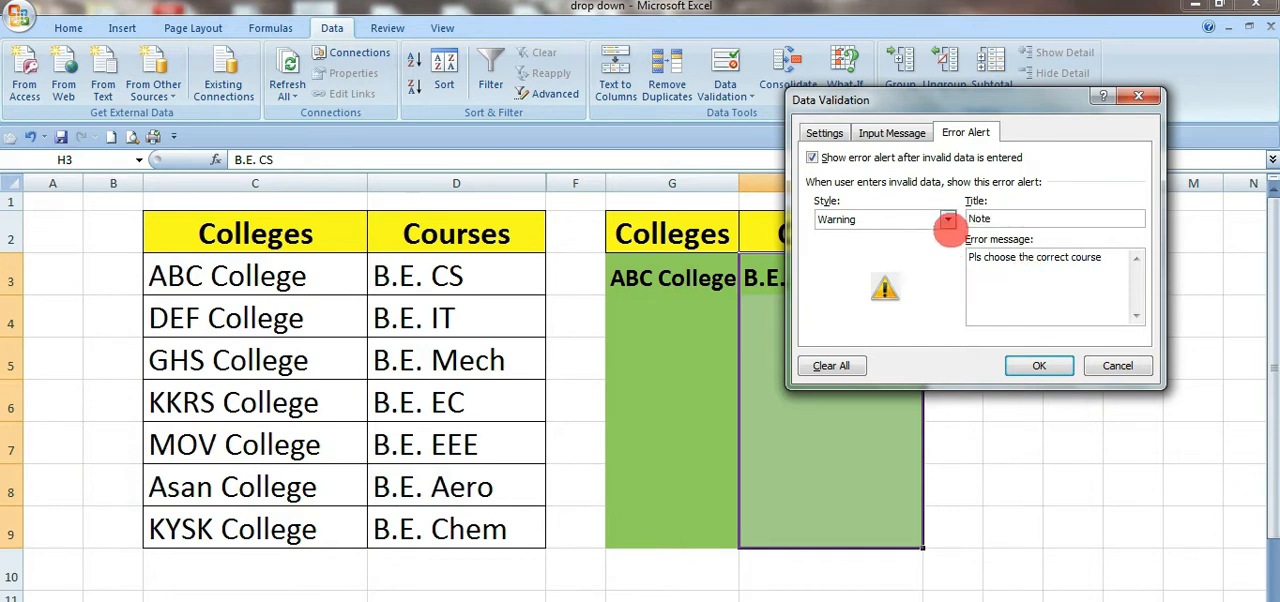
pyautogui.click(946, 219)
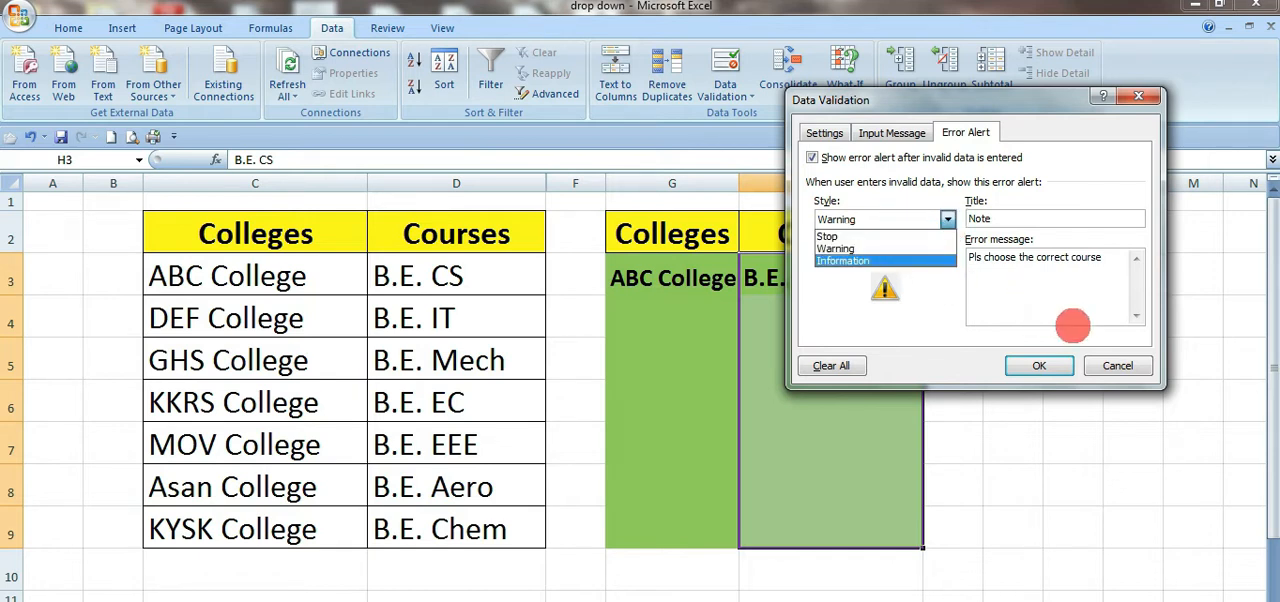
pyautogui.click(848, 248)
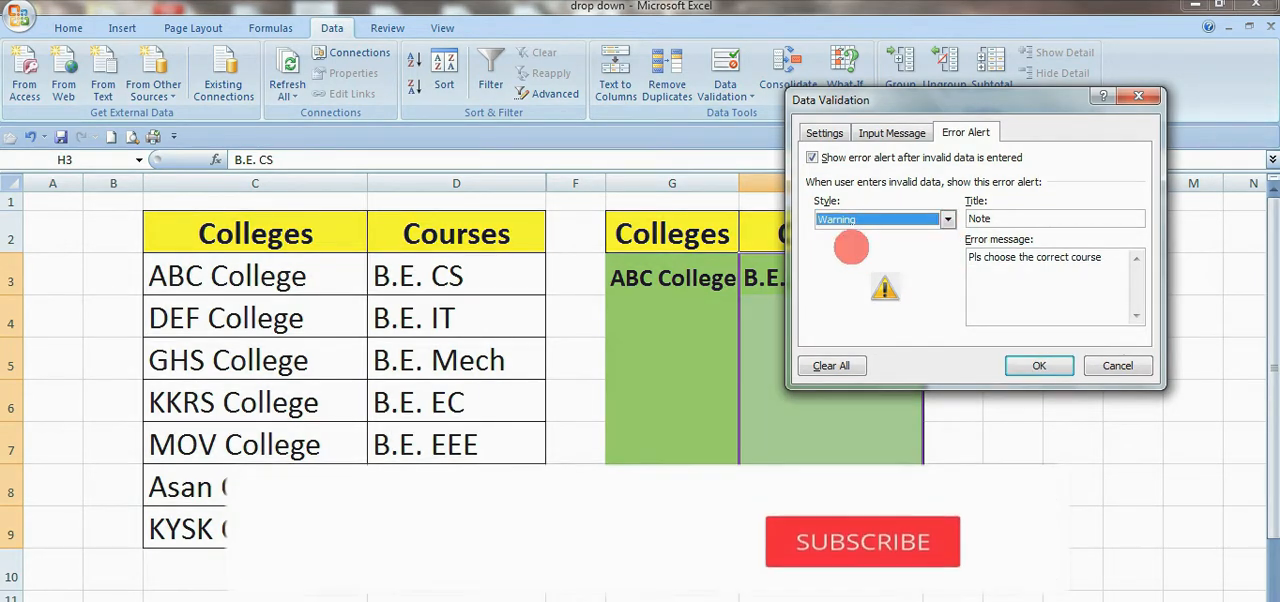
pyautogui.click(866, 222)
pyautogui.click(849, 231)
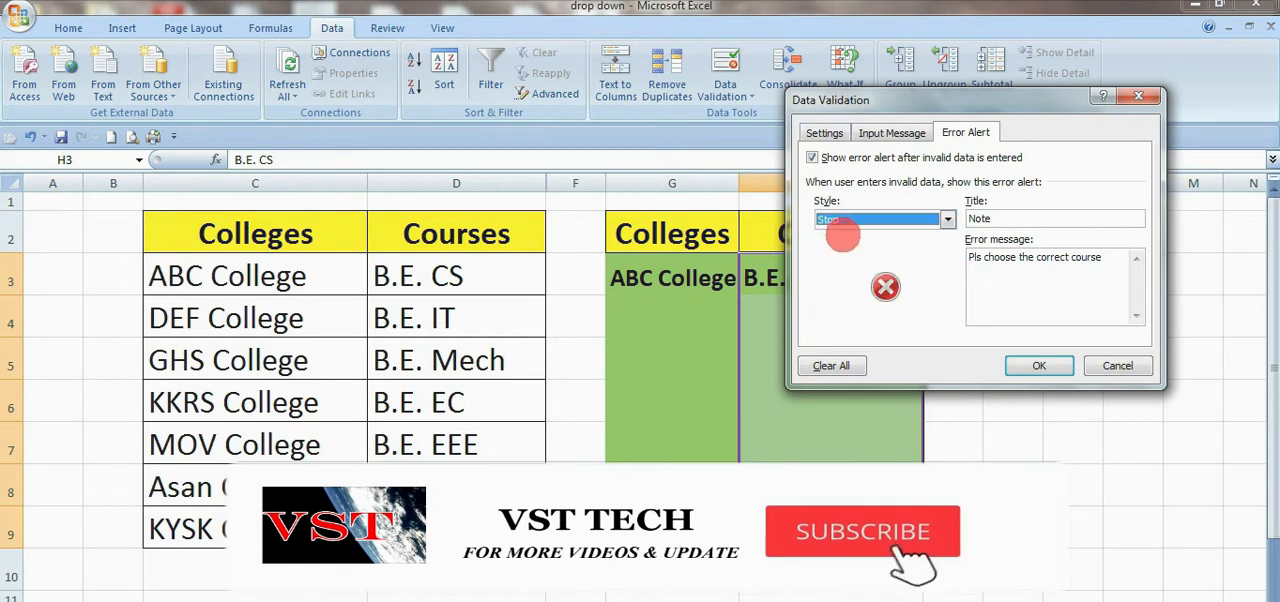
pyautogui.click(1032, 366)
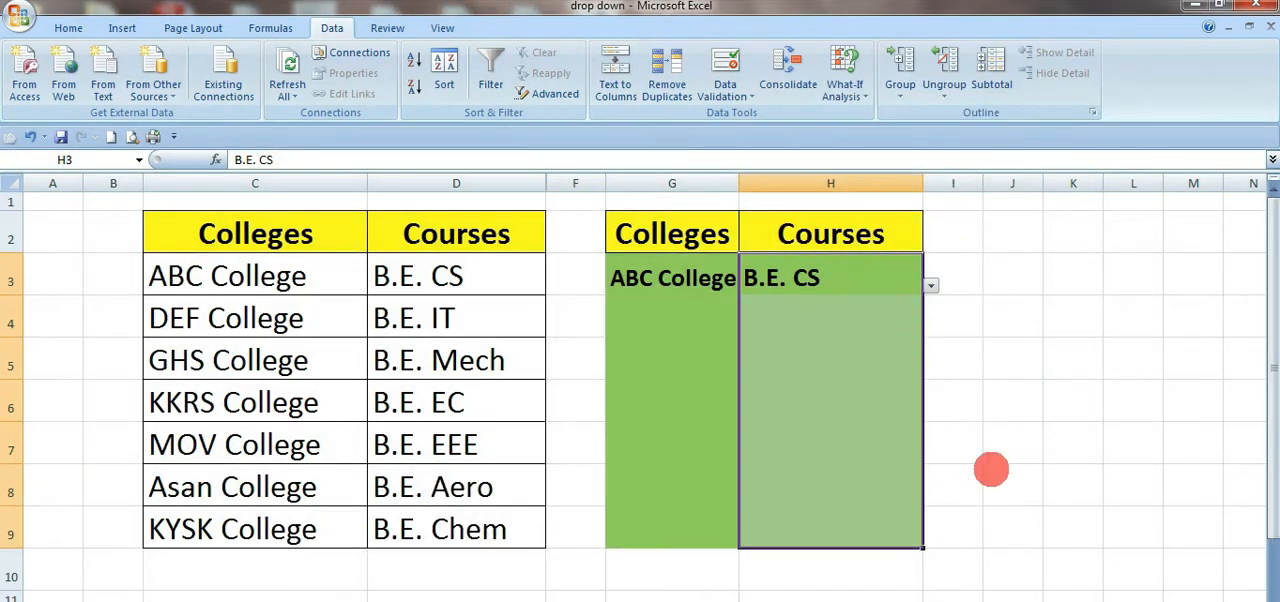
# Step: Clear the course from H3
pyautogui.click(993, 472)
pyautogui.click(814, 277)
pyautogui.click(850, 325)
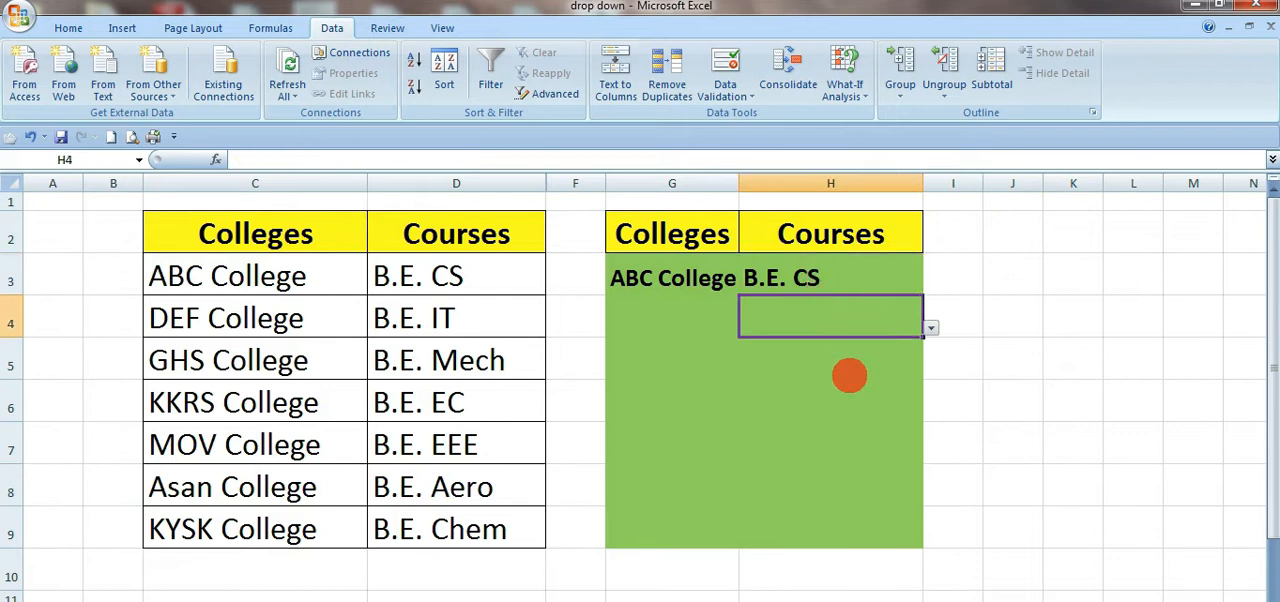
pyautogui.click(846, 402)
pyautogui.click(838, 445)
pyautogui.click(899, 287)
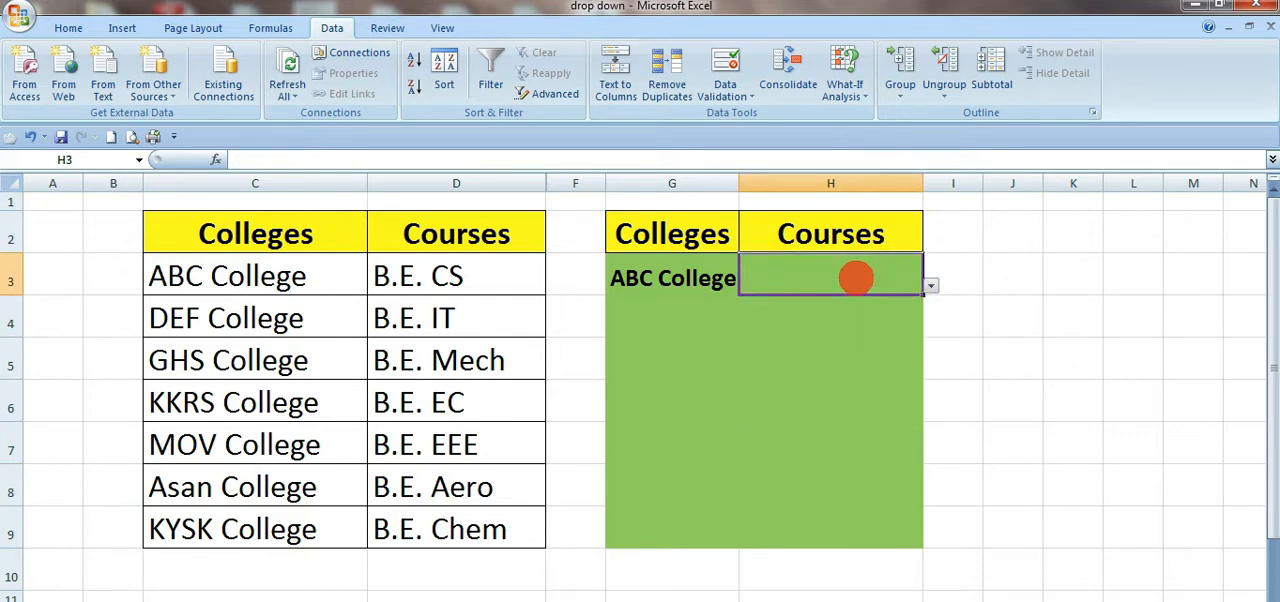
# Step: Test the error alert by entering the invalid course "b.e" in H3, and cancel the entry
pyautogui.write('b.e')
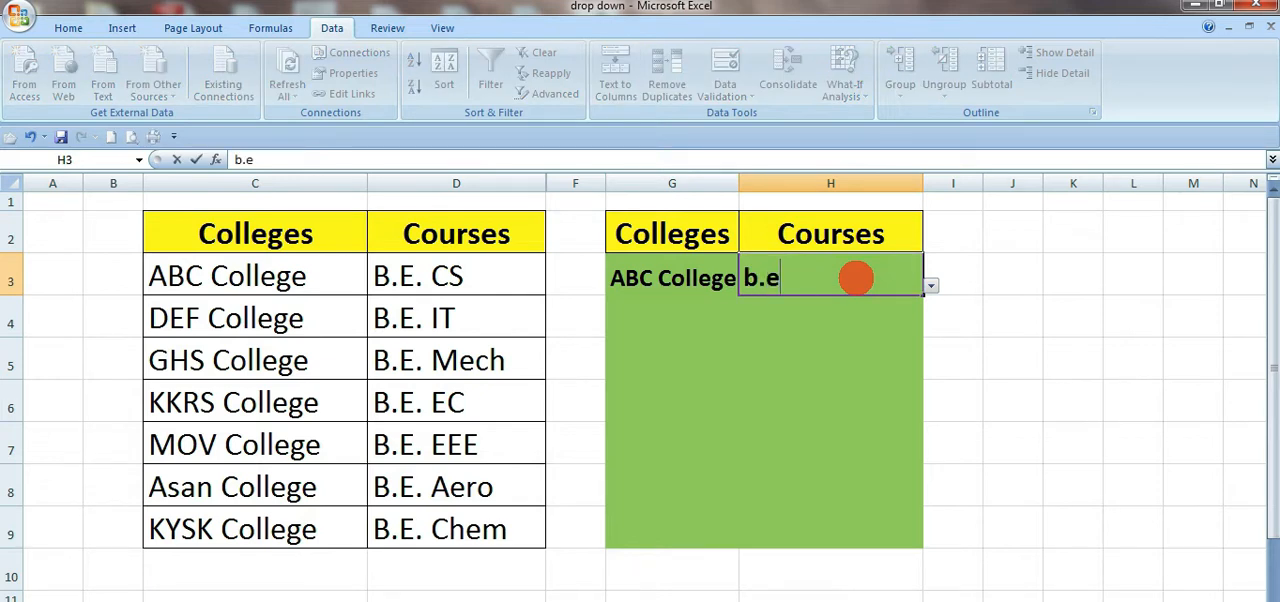
pyautogui.press('Return')
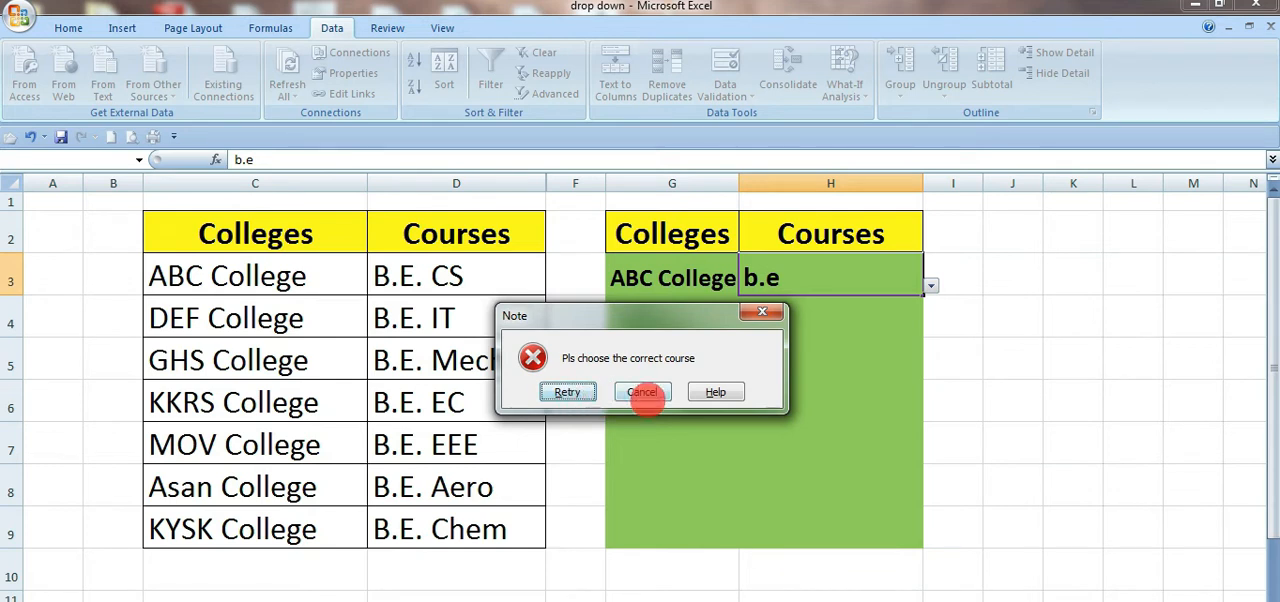
pyautogui.click(646, 392)
pyautogui.click(903, 388)
pyautogui.click(846, 280)
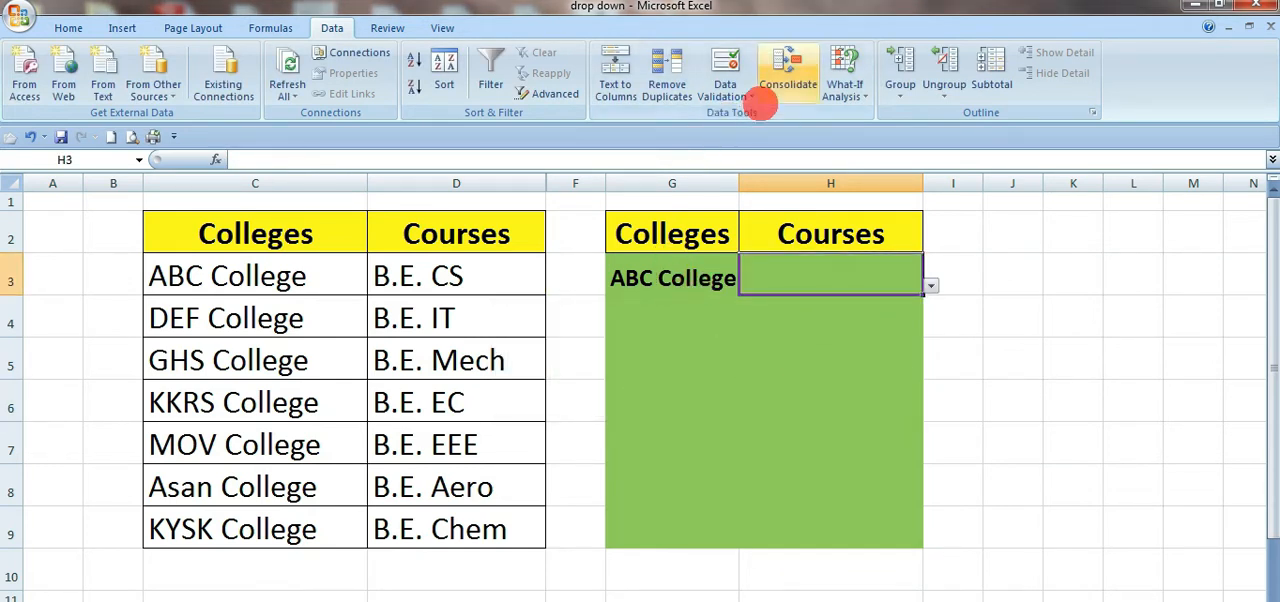
# Step: Copy the validated cells G3:H3 and paste them over G3:H9
pyautogui.click(800, 400)
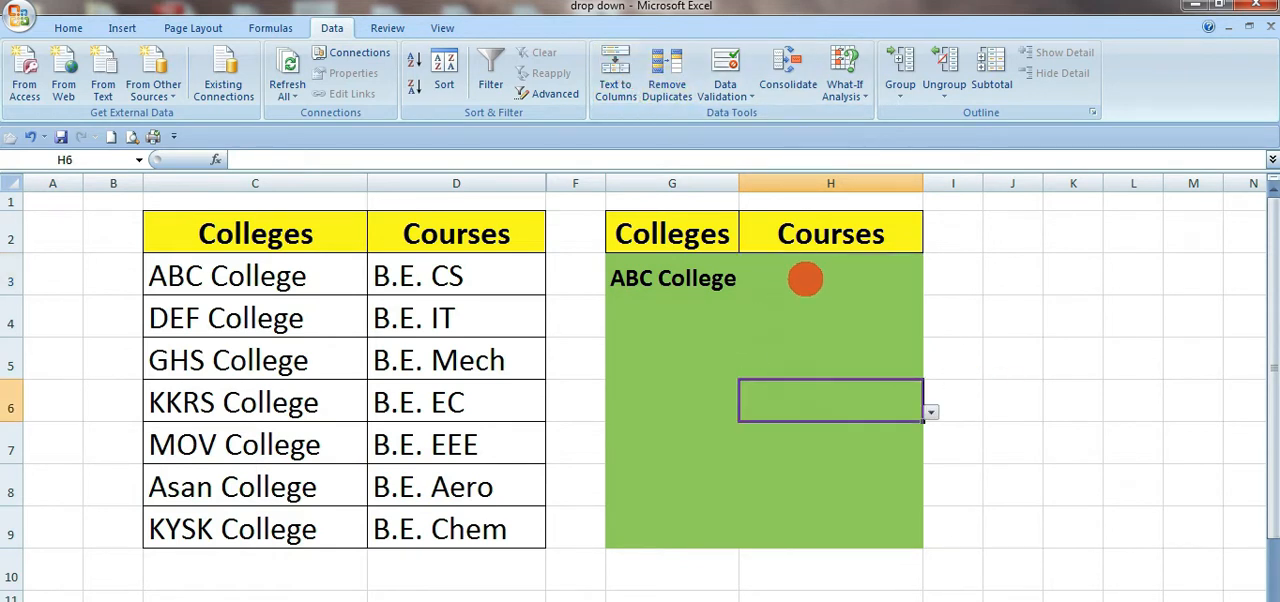
pyautogui.moveTo(803, 277); pyautogui.dragTo(840, 516)
pyautogui.click(634, 385)
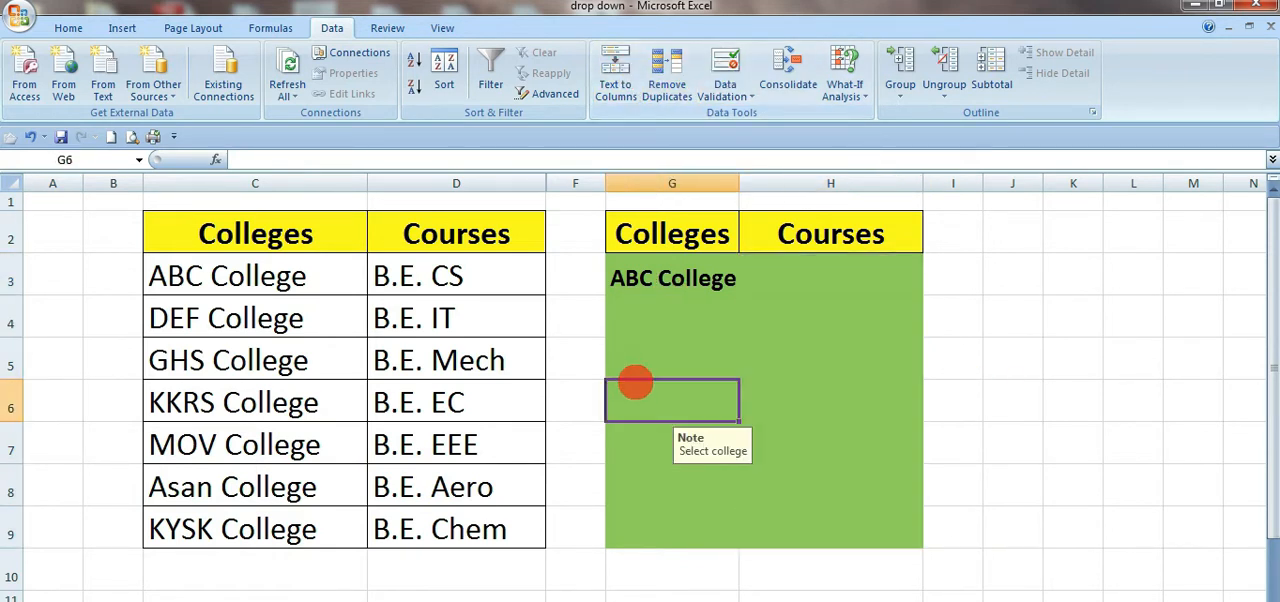
pyautogui.moveTo(654, 268); pyautogui.dragTo(708, 528)
pyautogui.click(712, 285)
pyautogui.moveTo(712, 285); pyautogui.dragTo(823, 289)
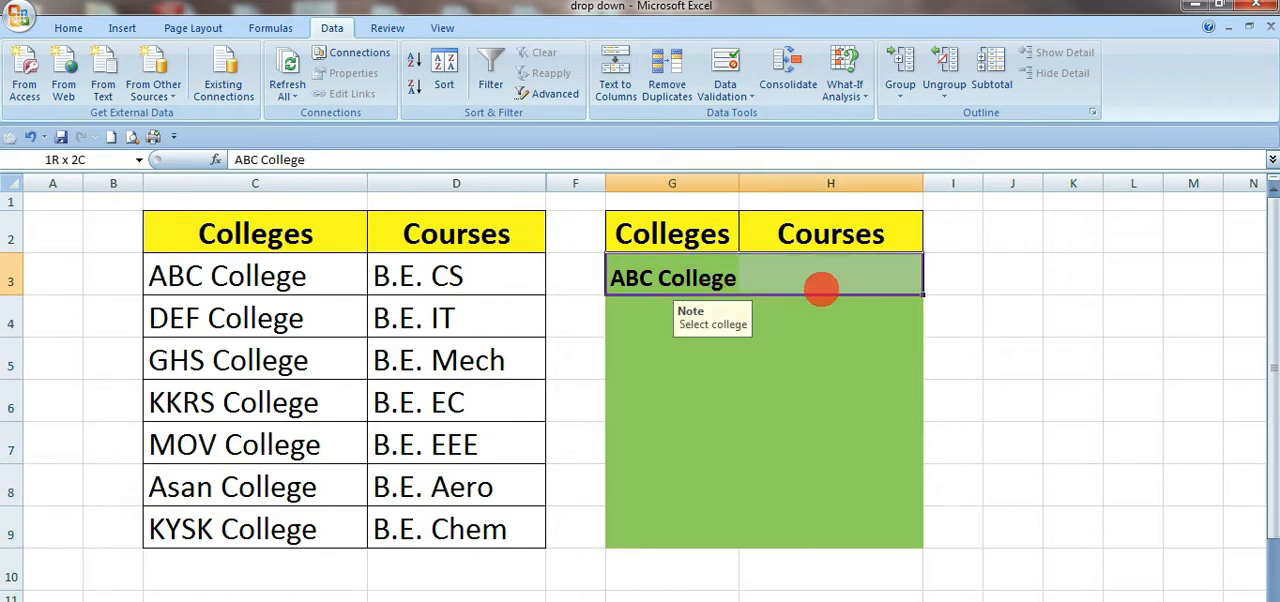
pyautogui.click(815, 355)
pyautogui.moveTo(677, 290); pyautogui.dragTo(748, 285)
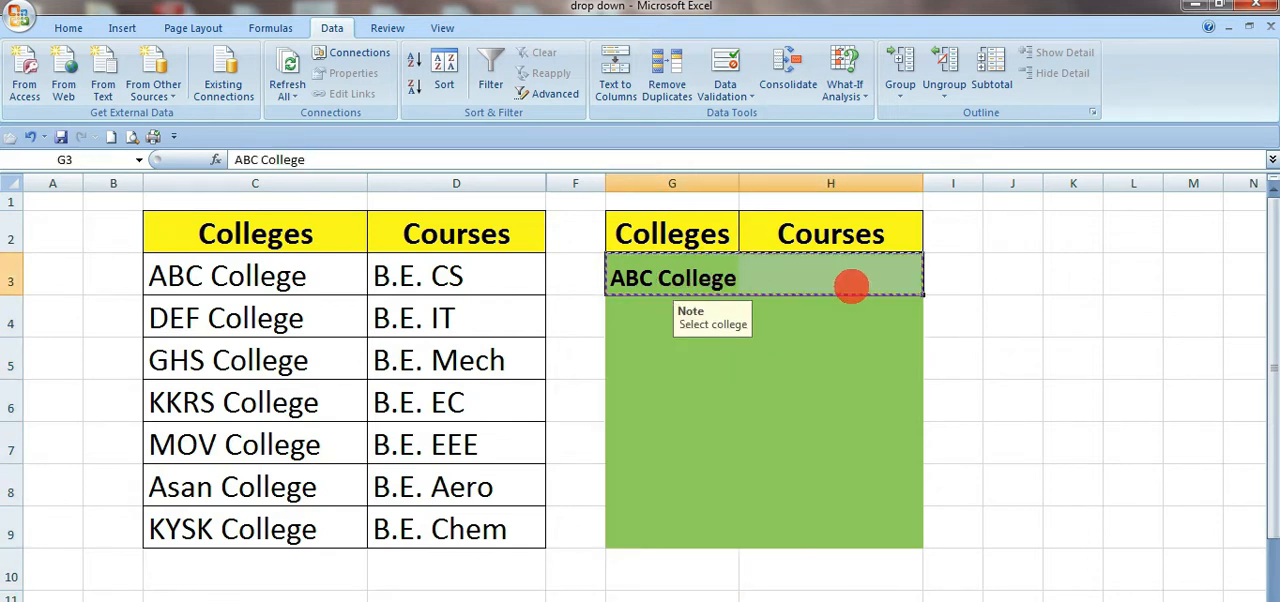
pyautogui.moveTo(851, 287); pyautogui.dragTo(851, 530)
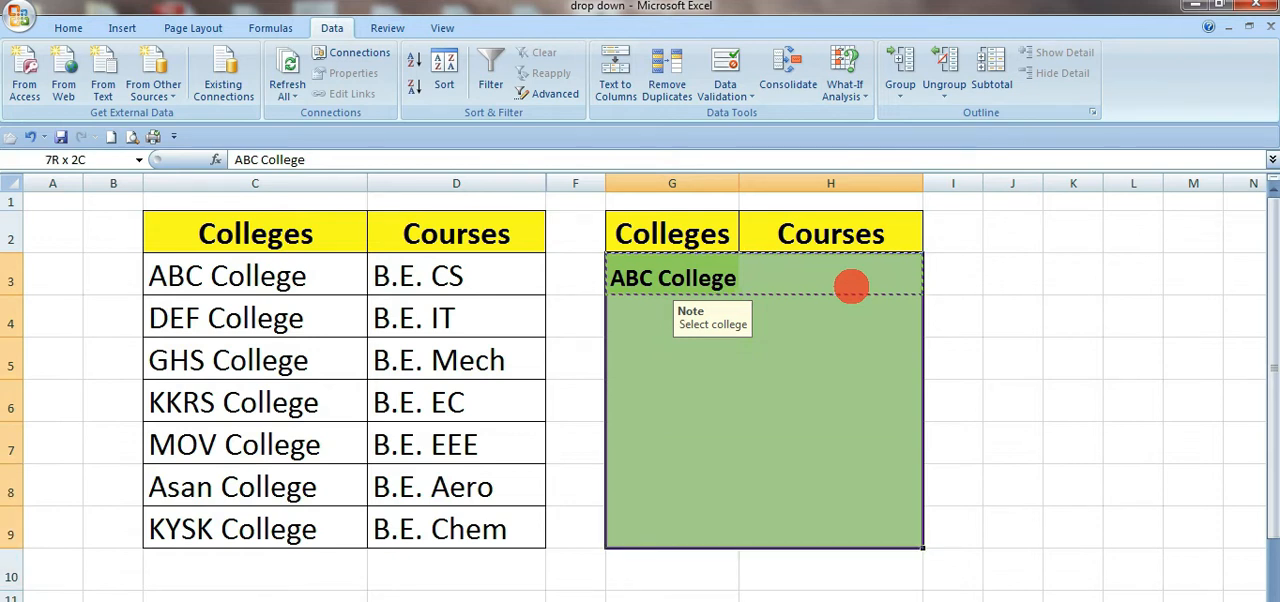
pyautogui.write('ABC College ABC College ABC College ABC College ABC College ABC College')
pyautogui.click(1005, 365)
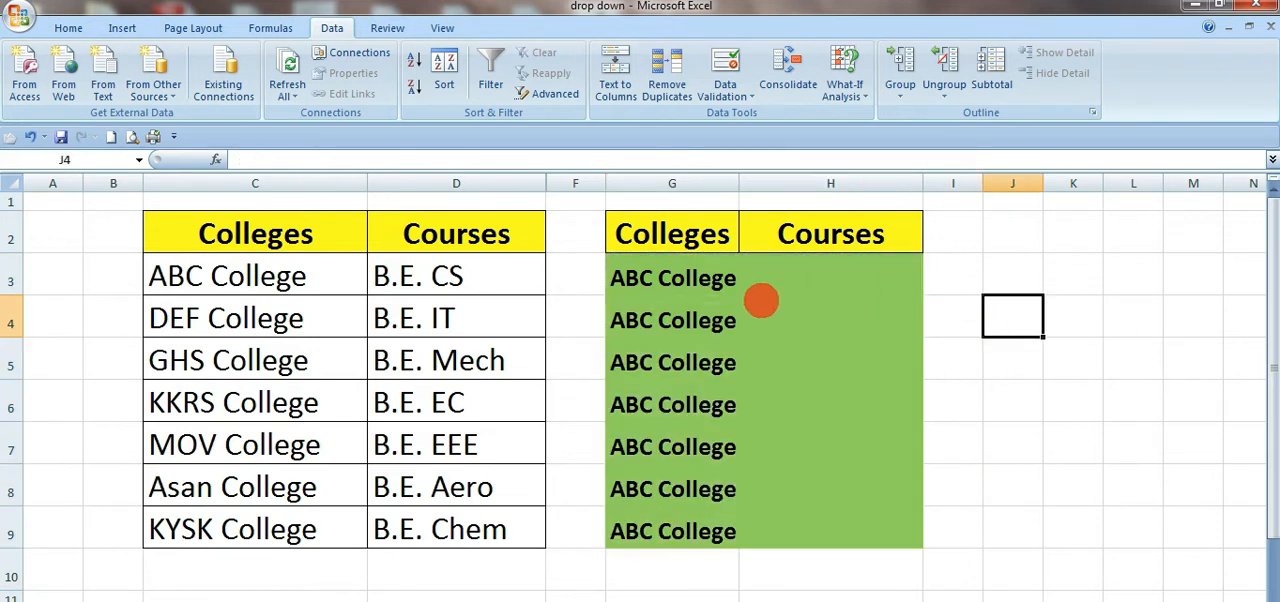
# Step: Delete the pasted college names from G4:G9
pyautogui.moveTo(700, 320); pyautogui.dragTo(677, 518)
pyautogui.press('Delete')
pyautogui.click(935, 452)
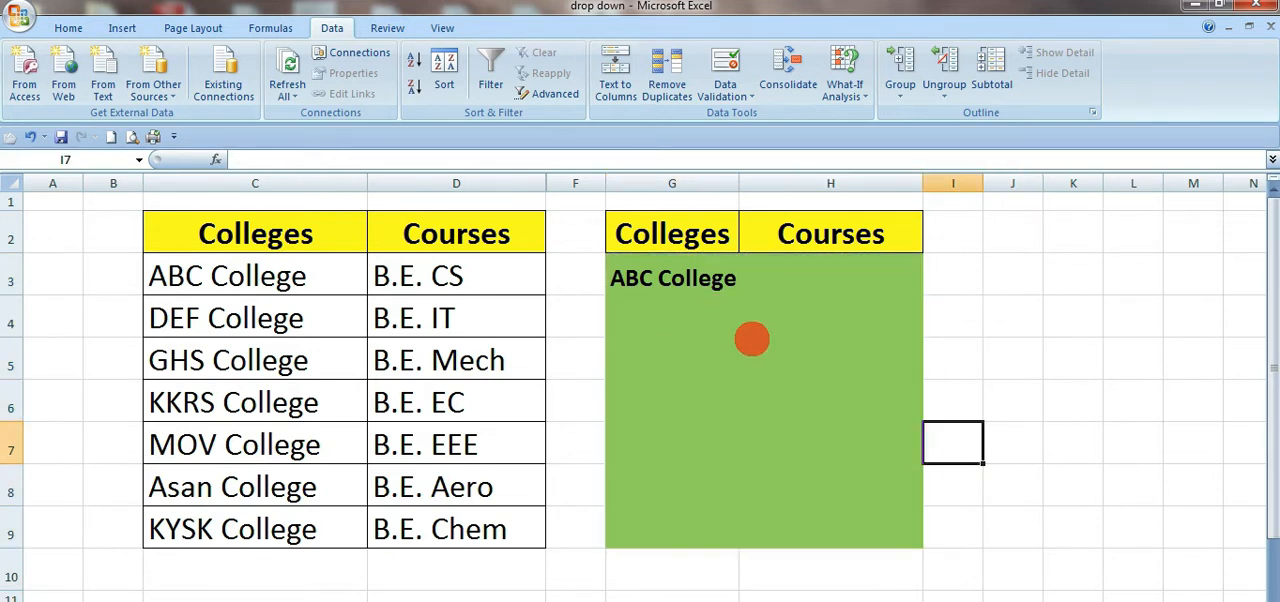
# Step: Check the input message across the cells of the Colleges column G and compare them with the Courses cells
pyautogui.click(718, 320)
pyautogui.click(688, 405)
pyautogui.click(694, 490)
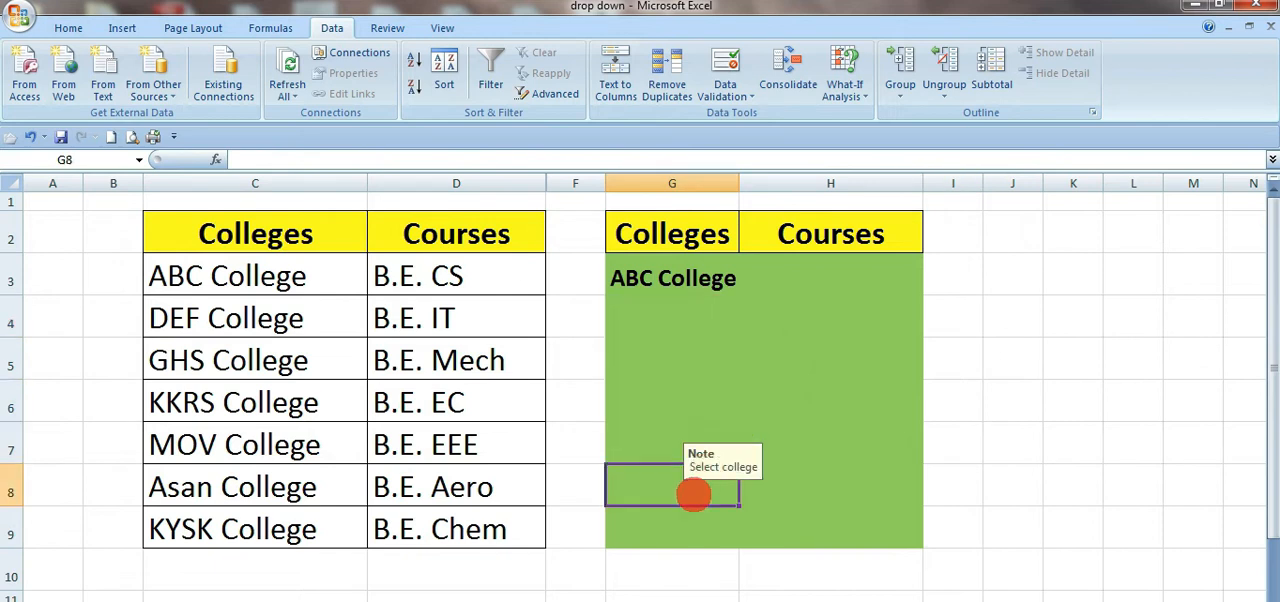
pyautogui.click(822, 315)
pyautogui.click(833, 293)
pyautogui.click(690, 455)
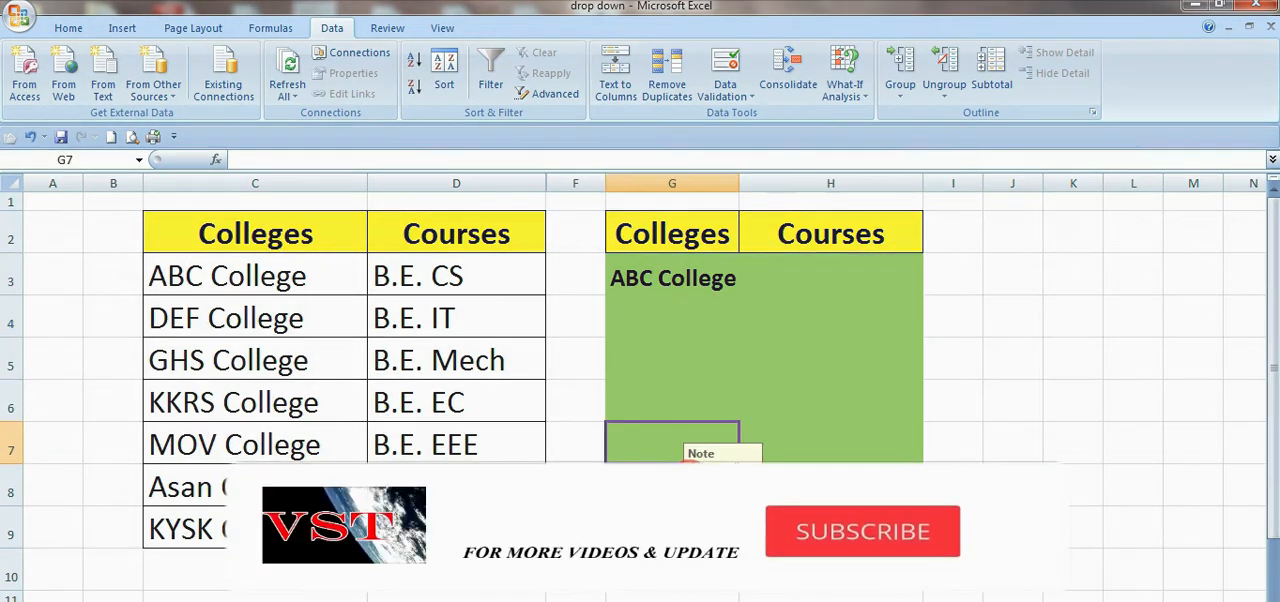
pyautogui.click(683, 324)
pyautogui.click(685, 367)
pyautogui.click(678, 438)
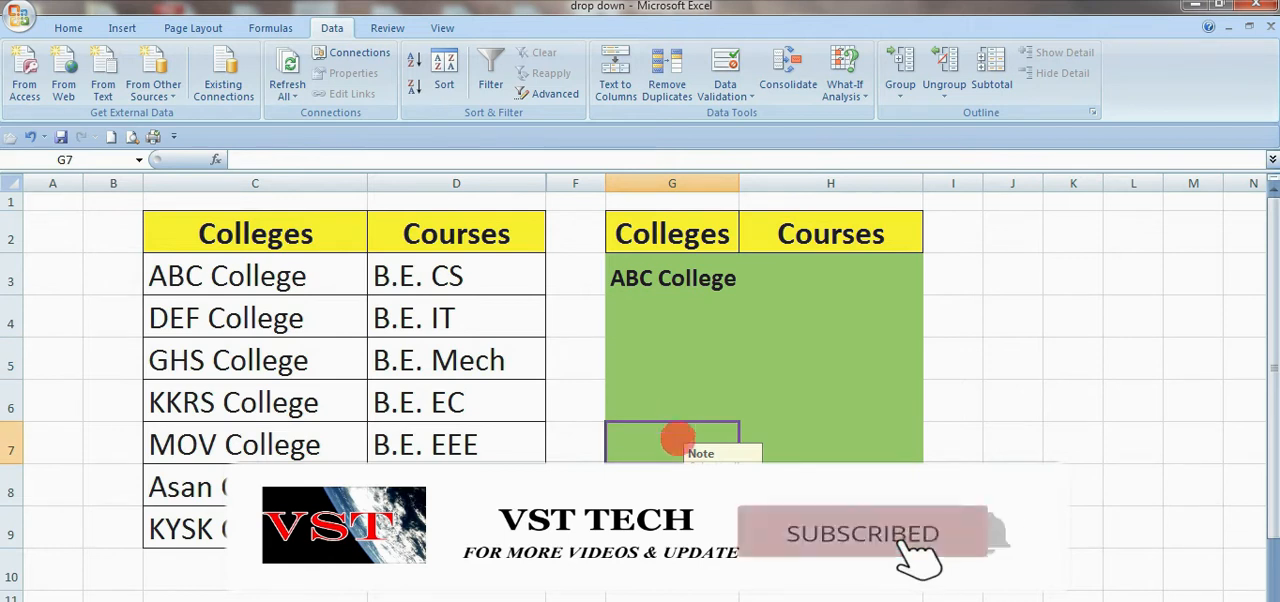
pyautogui.click(676, 526)
pyautogui.click(669, 371)
# Step: Choose ABC College in G4 and B.E. CS in H4 from their drop-down lists
pyautogui.click(677, 309)
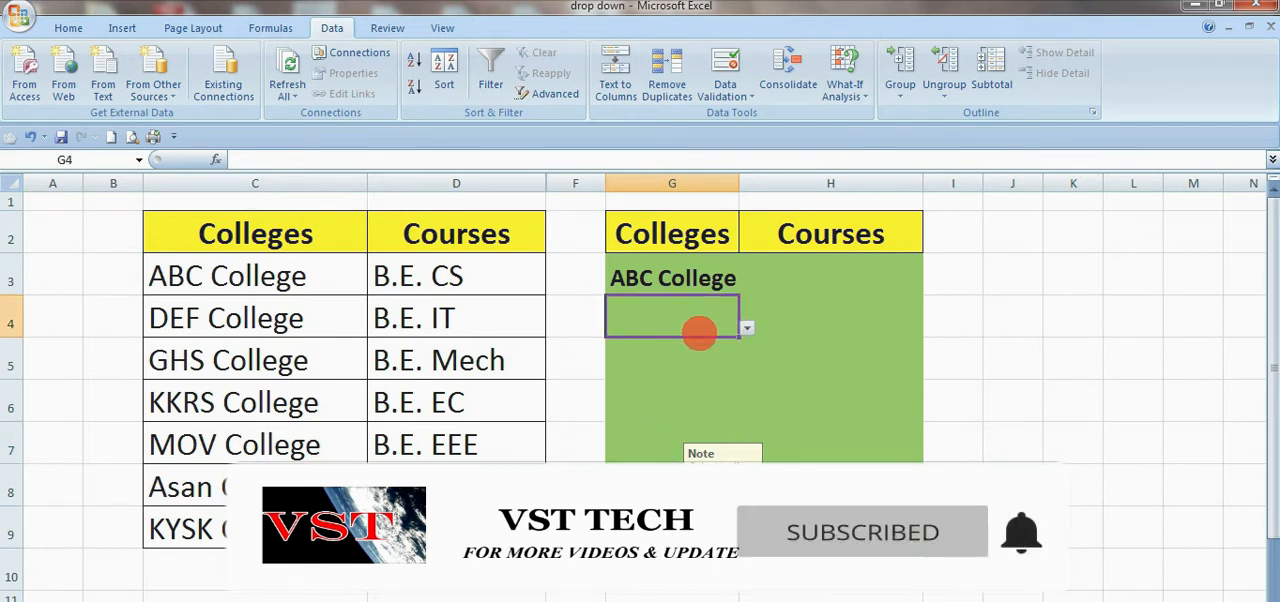
pyautogui.click(931, 327)
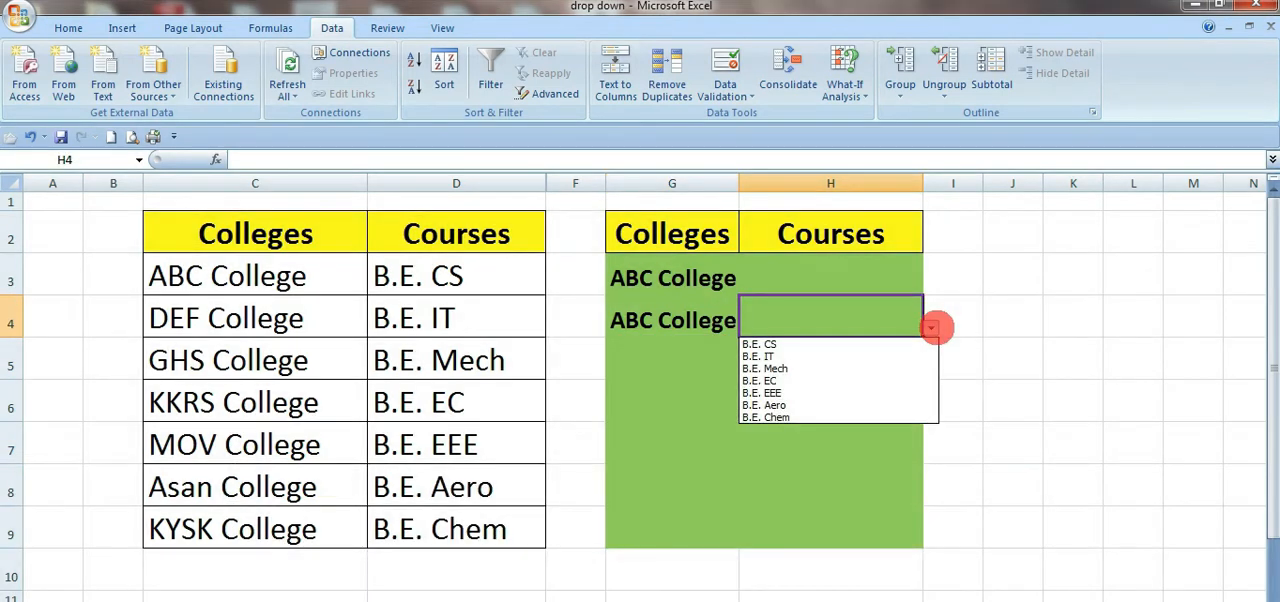
pyautogui.click(813, 344)
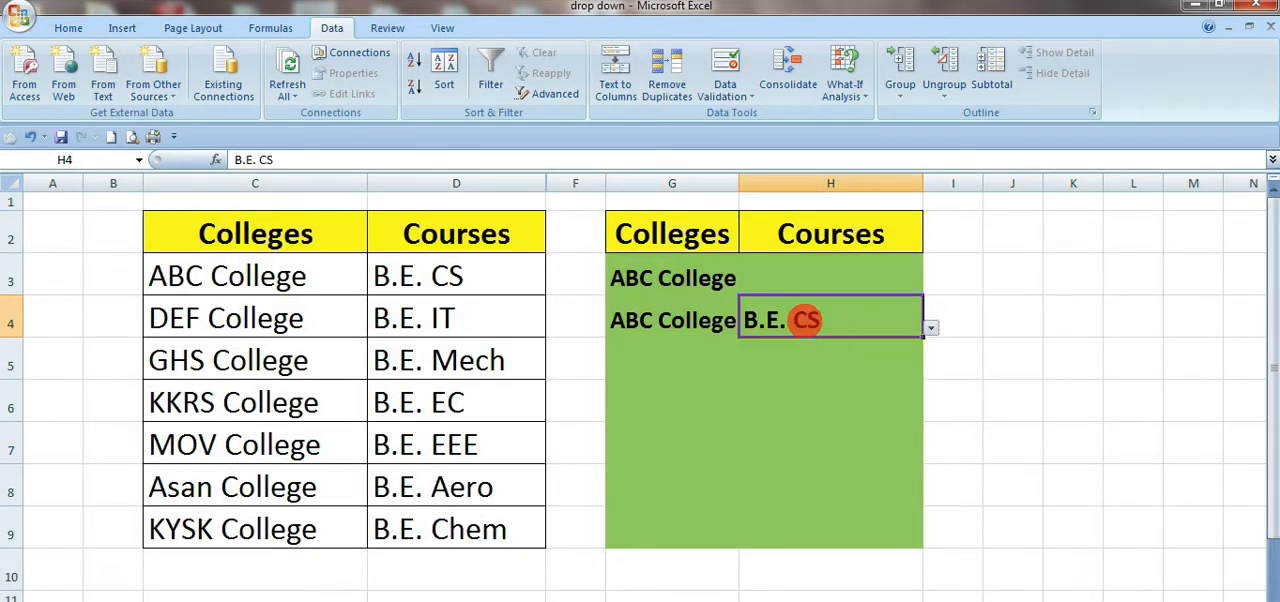
# Step: Clear H4 and test its error alert with the invalid course "rm", cancelling the entry
pyautogui.write('rm')
pyautogui.press('Return')
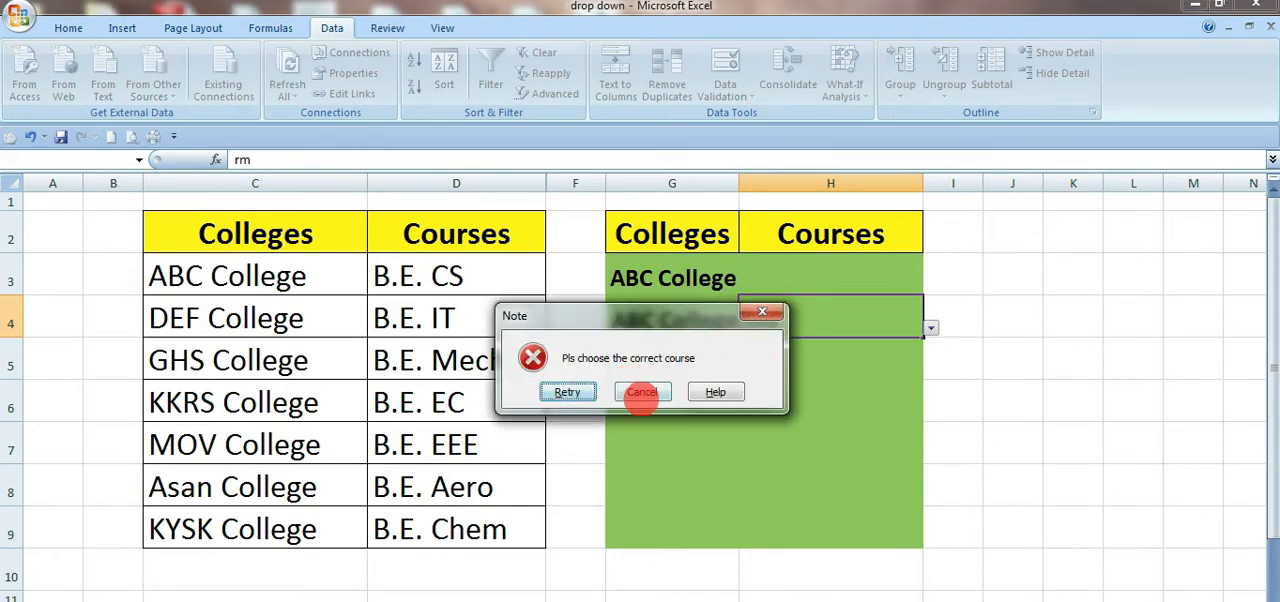
pyautogui.click(641, 391)
# Step: Examine the source table C2:D9 and the empty row 10 below it
pyautogui.scroll(-2, 509, 478)
pyautogui.scroll(1, 509, 478)
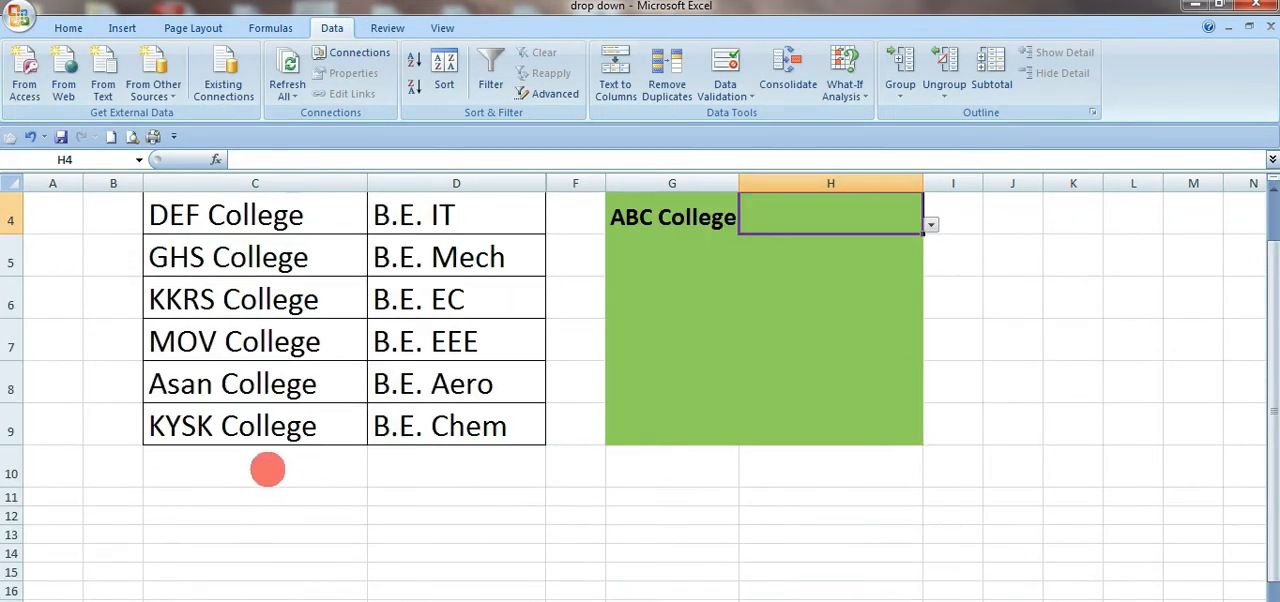
pyautogui.click(275, 467)
pyautogui.scroll(1, 480, 475)
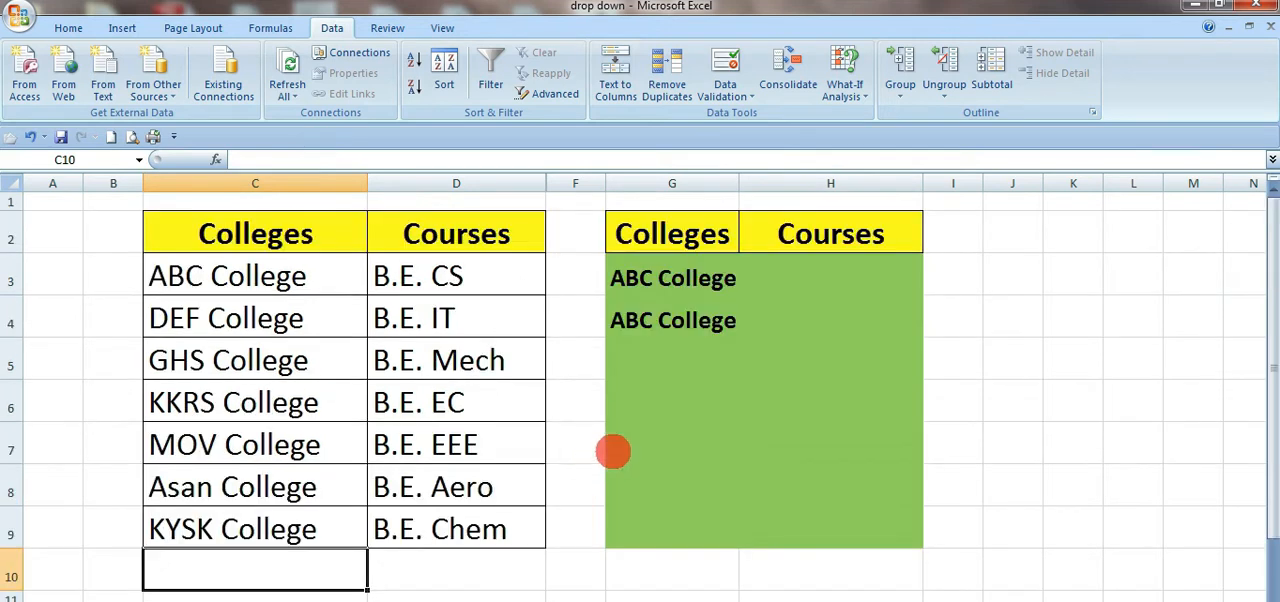
pyautogui.click(716, 320)
pyautogui.scroll(-2, 403, 411)
pyautogui.click(266, 357)
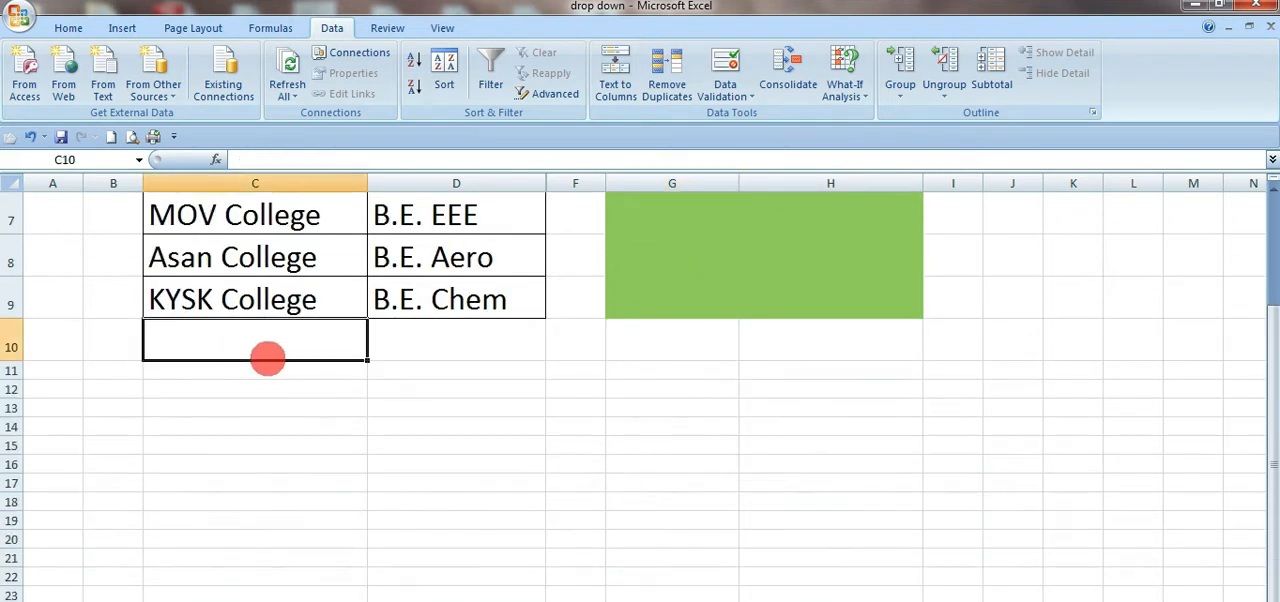
pyautogui.scroll(2, 271, 360)
pyautogui.moveTo(215, 240); pyautogui.dragTo(486, 528)
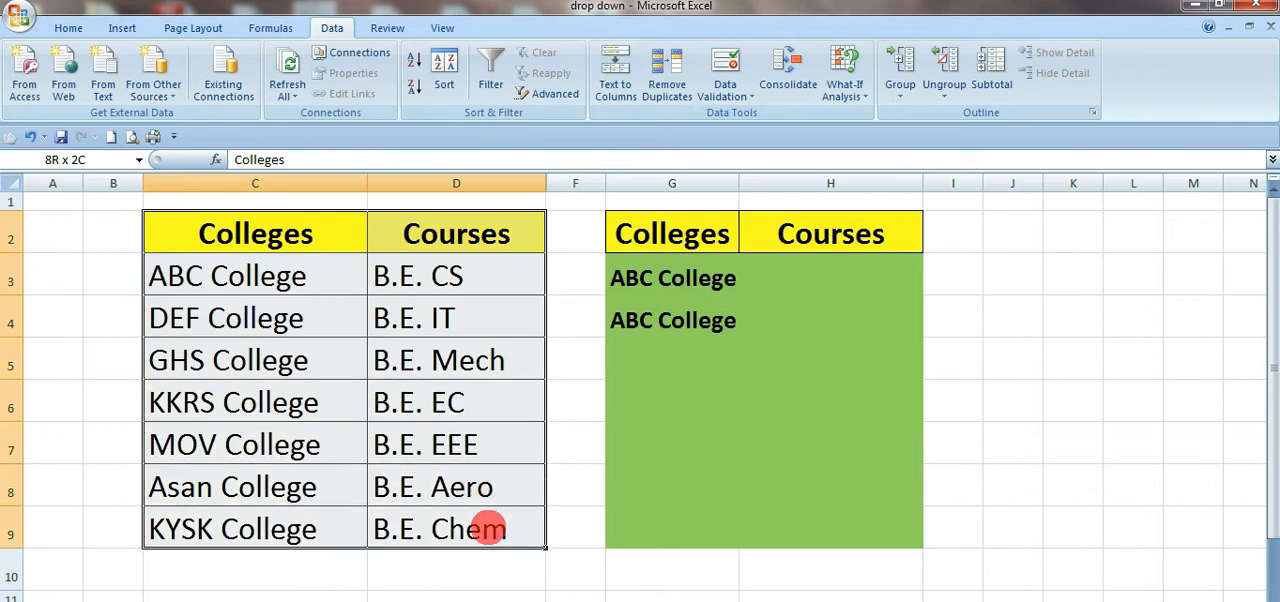
pyautogui.click(778, 364)
pyautogui.scroll(-2, 243, 348)
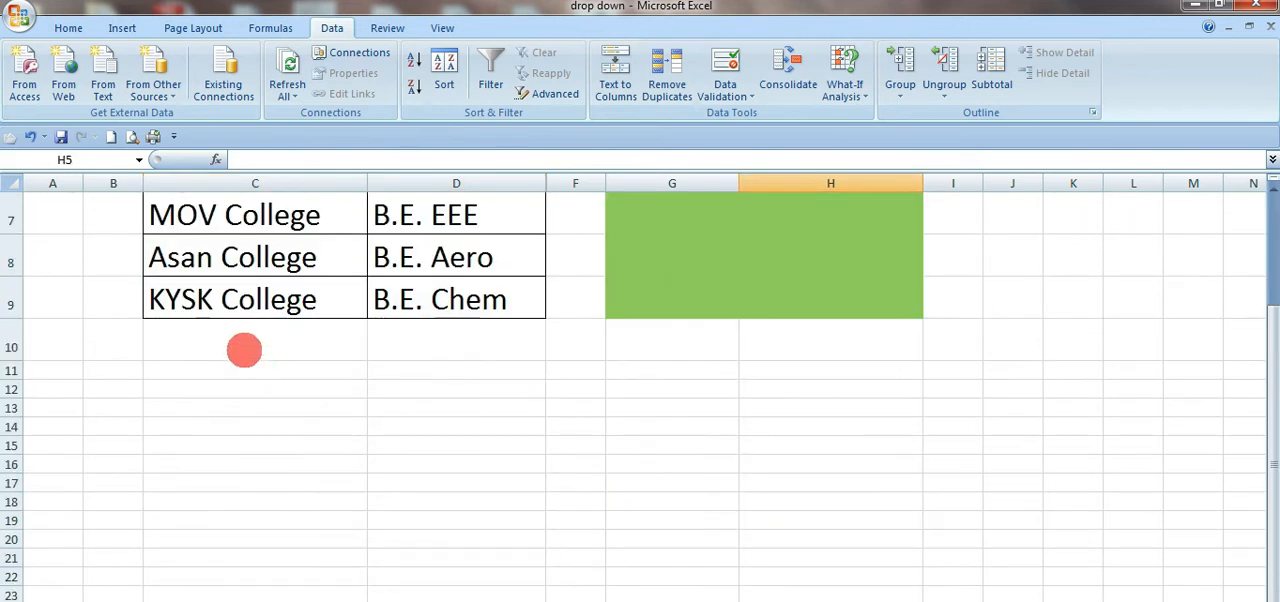
# Step: Add a source row below the table with "DA college" in C10 and "cs" in D10
pyautogui.click(243, 348)
pyautogui.scroll(2, 300, 360)
pyautogui.scroll(-2, 356, 366)
pyautogui.write('d')
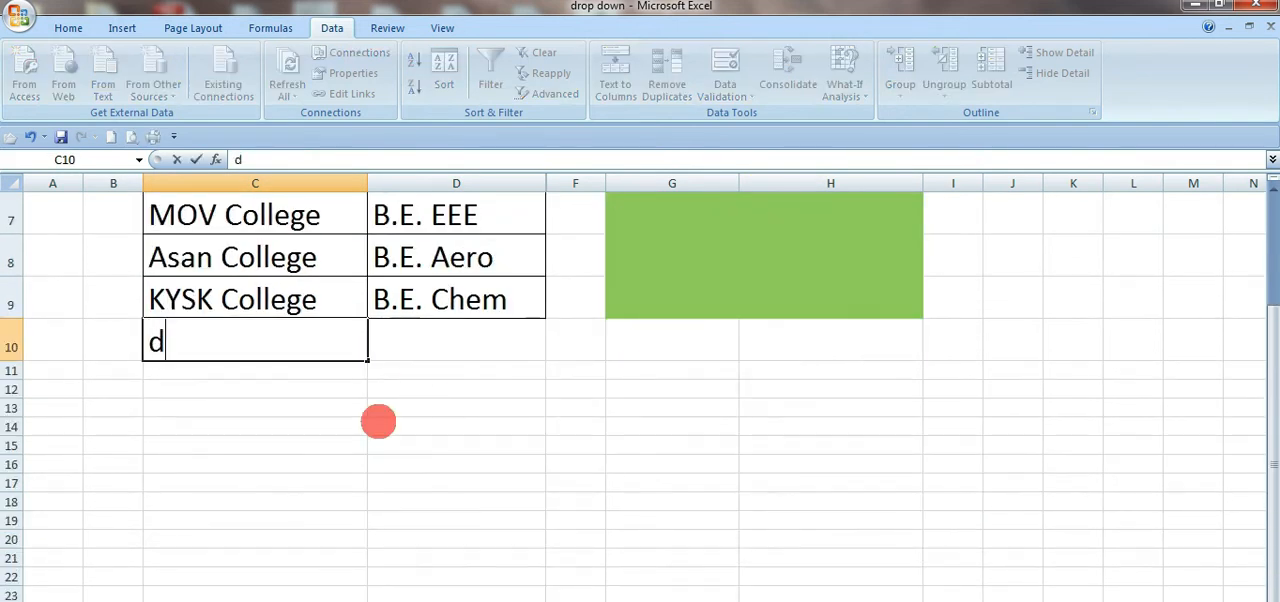
pyautogui.write('DA colle')
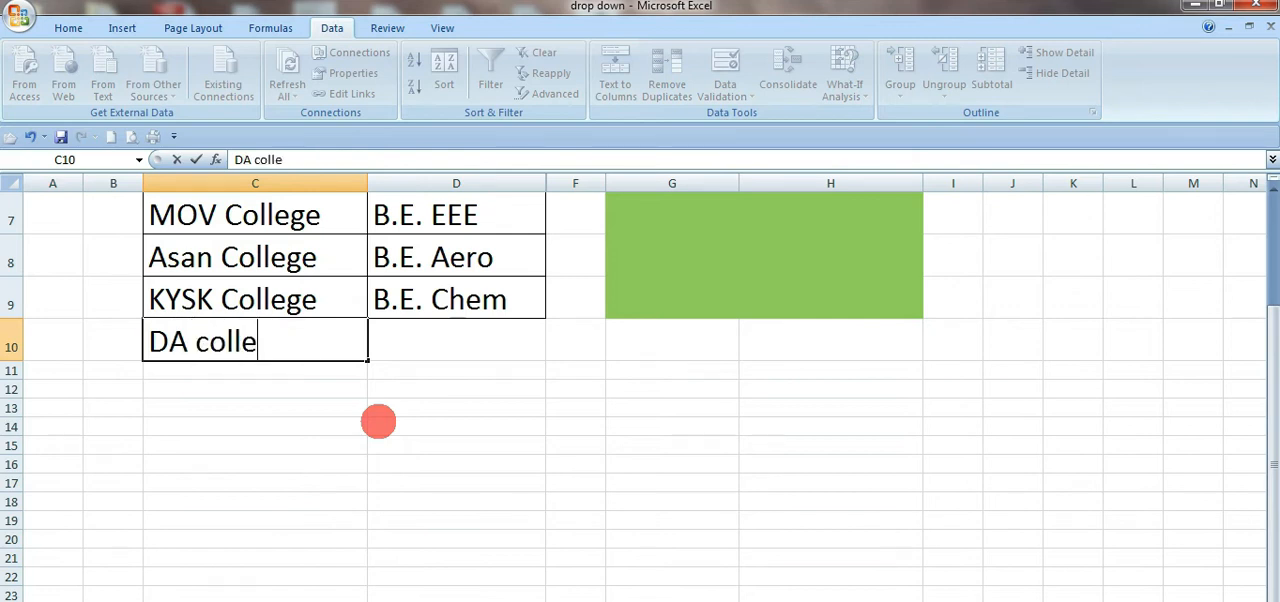
pyautogui.write('ge')
pyautogui.press('Tab')
pyautogui.write('cs')
pyautogui.press('Return')
pyautogui.scroll(2, 522, 342)
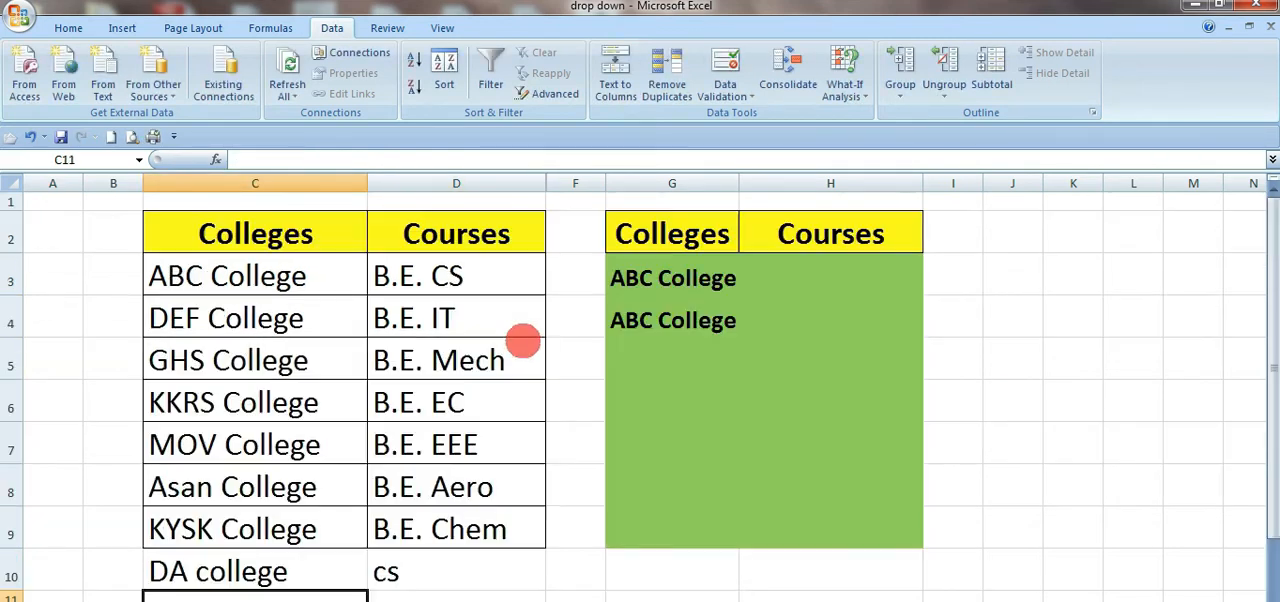
# Step: Check whether the college drop-down list in G3 includes the new source entry from row 10
pyautogui.click(733, 288)
pyautogui.click(756, 290)
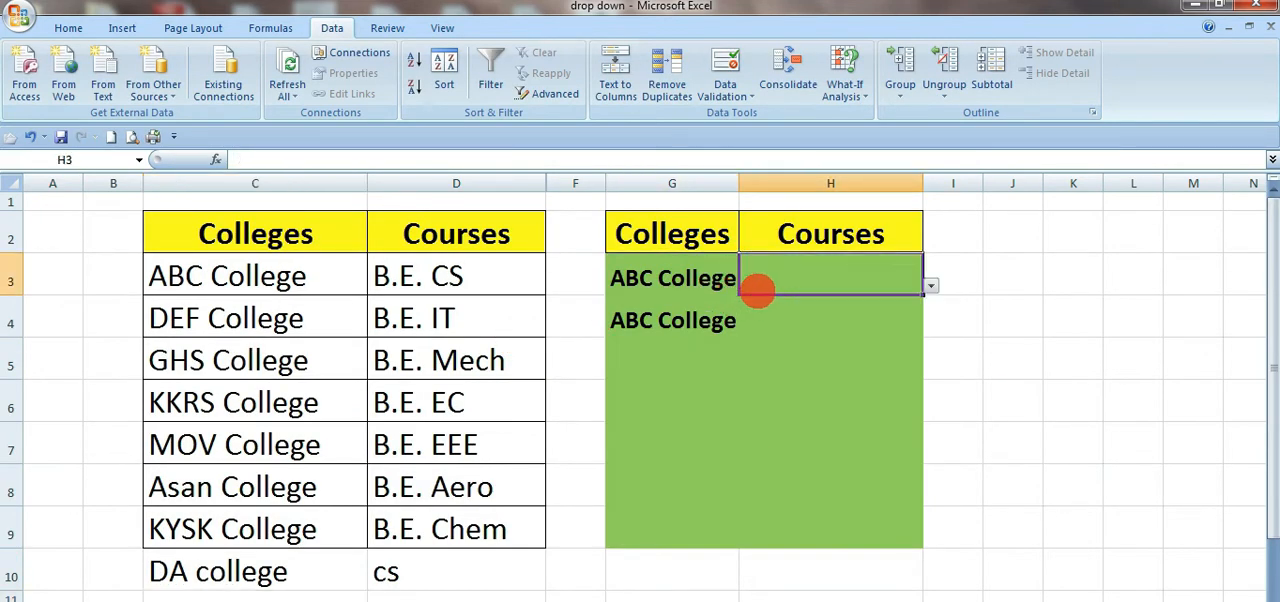
pyautogui.click(716, 288)
pyautogui.click(746, 290)
pyautogui.scroll(-1, 714, 457)
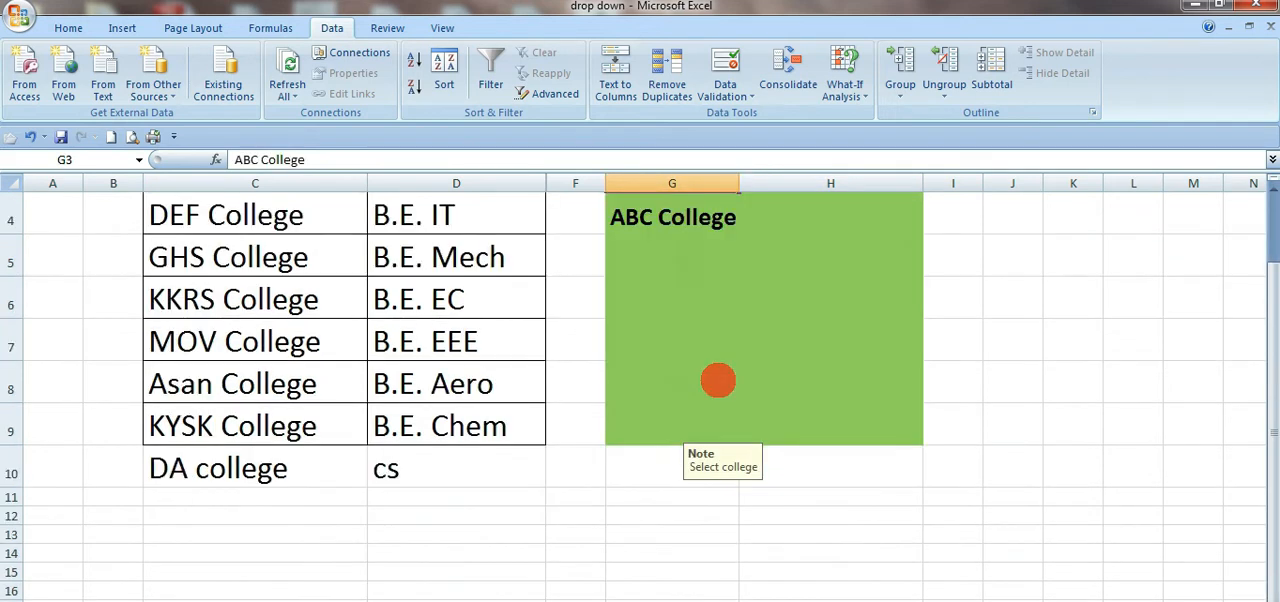
pyautogui.scroll(1, 714, 366)
pyautogui.click(747, 286)
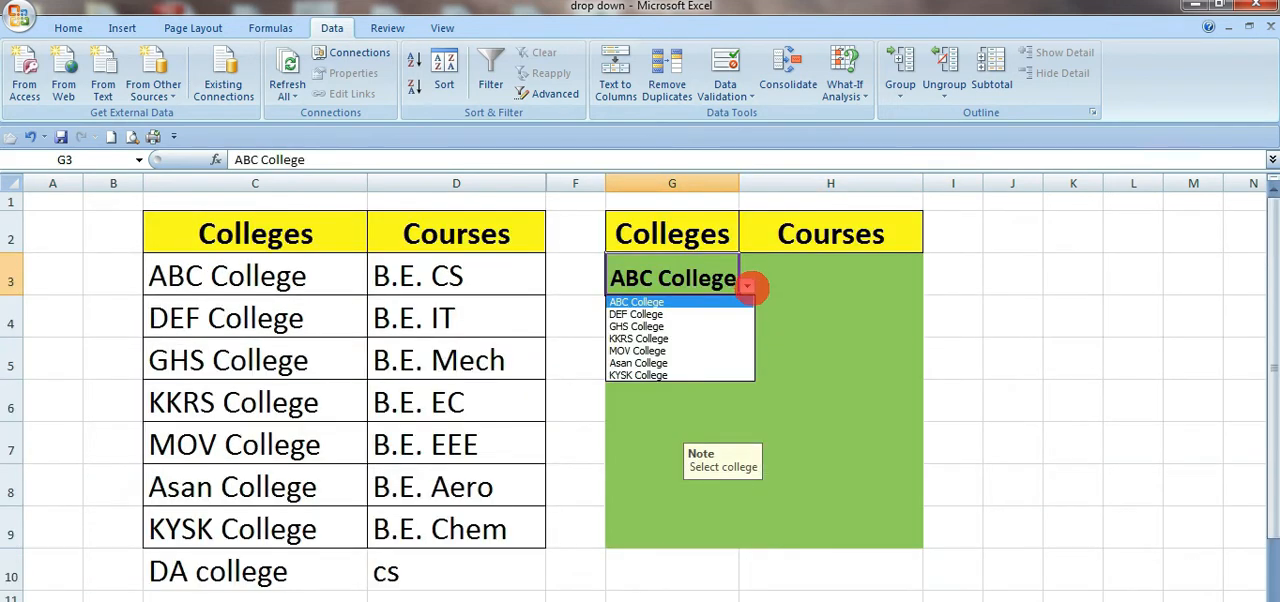
pyautogui.scroll(-3, 486, 528)
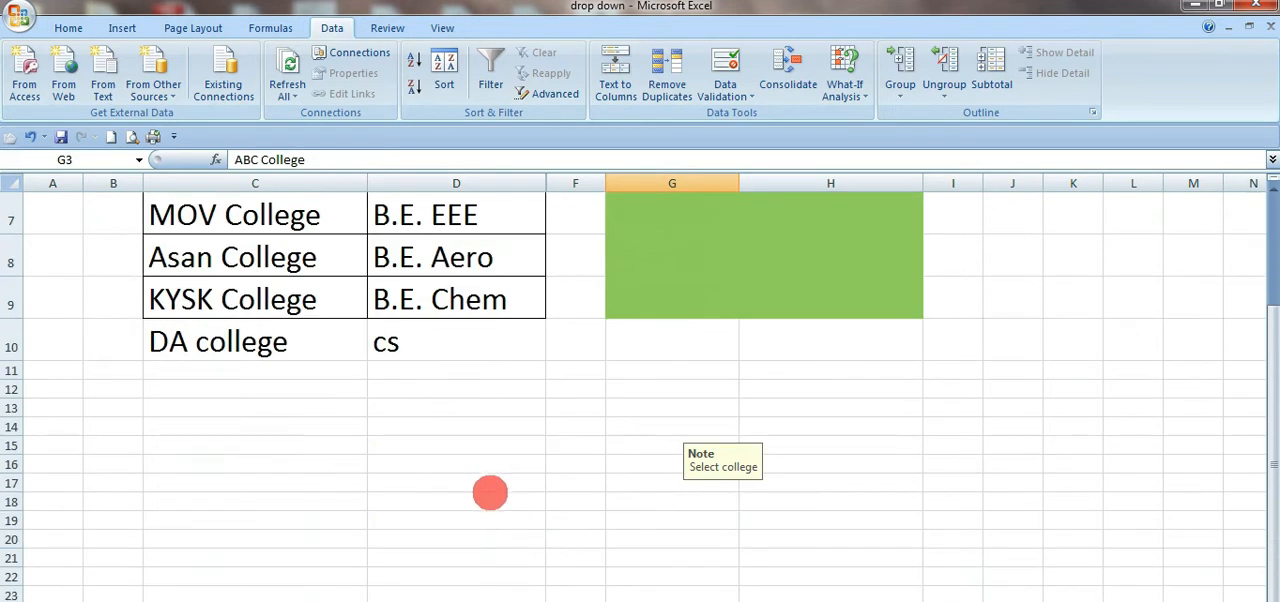
# Step: Clear the added row C10:D10 and convert the range C2:D9 into a table with headers
pyautogui.moveTo(345, 345); pyautogui.dragTo(380, 346)
pyautogui.press('Delete')
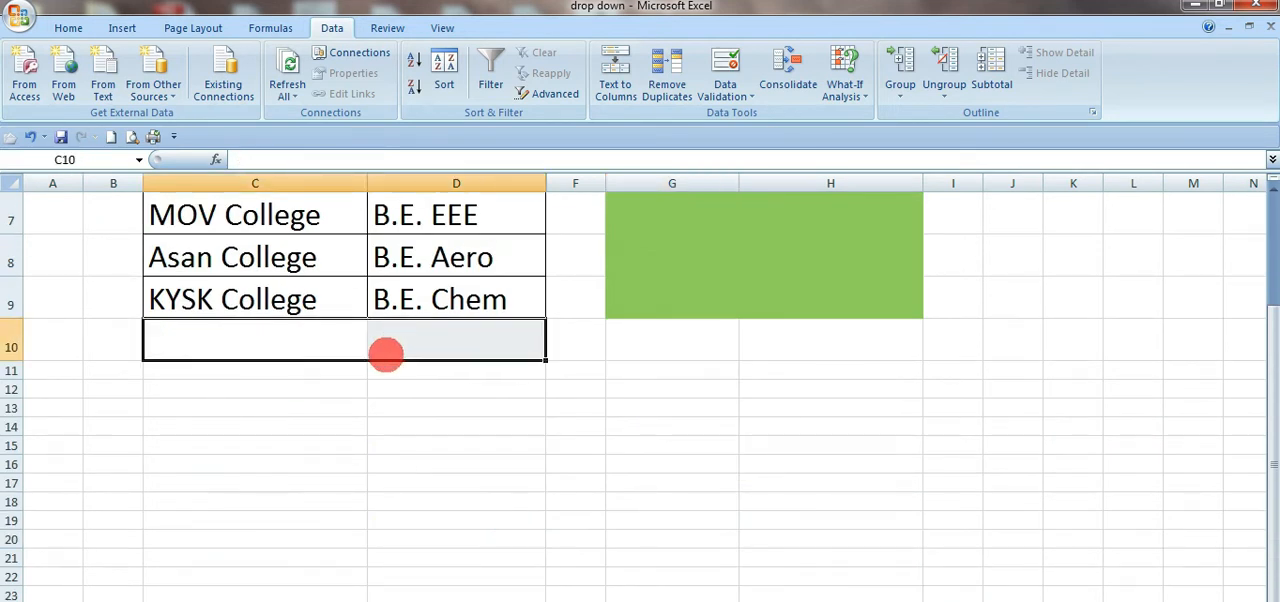
pyautogui.scroll(2, 385, 352)
pyautogui.moveTo(220, 236); pyautogui.dragTo(497, 530)
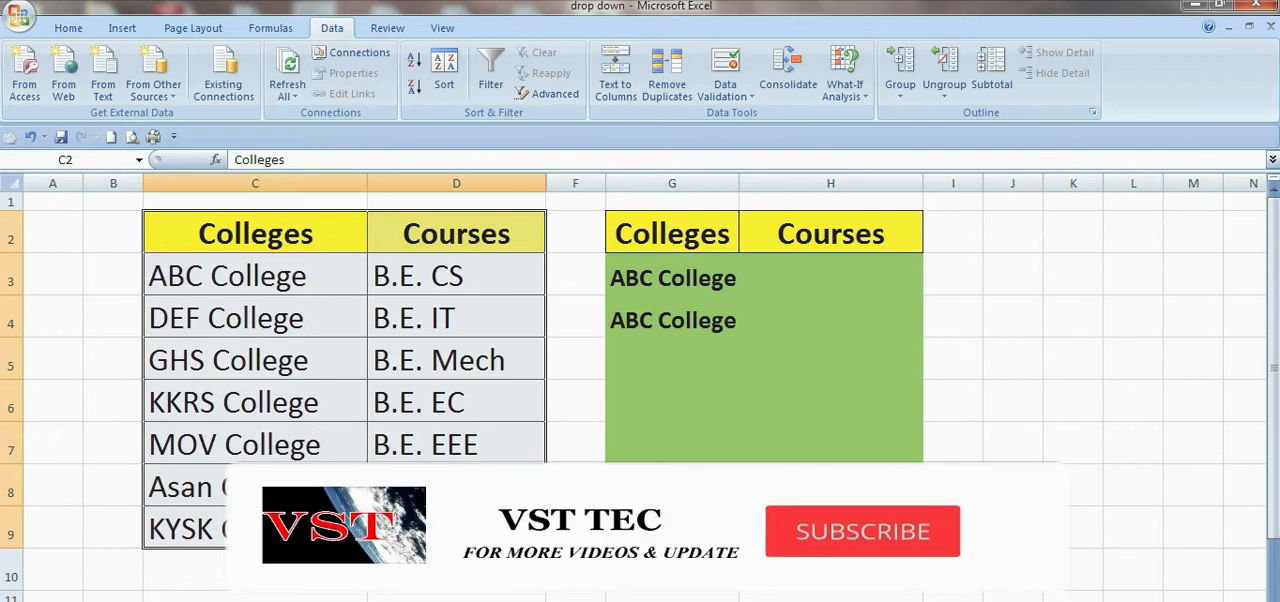
pyautogui.hotkey('ctrl', 't')
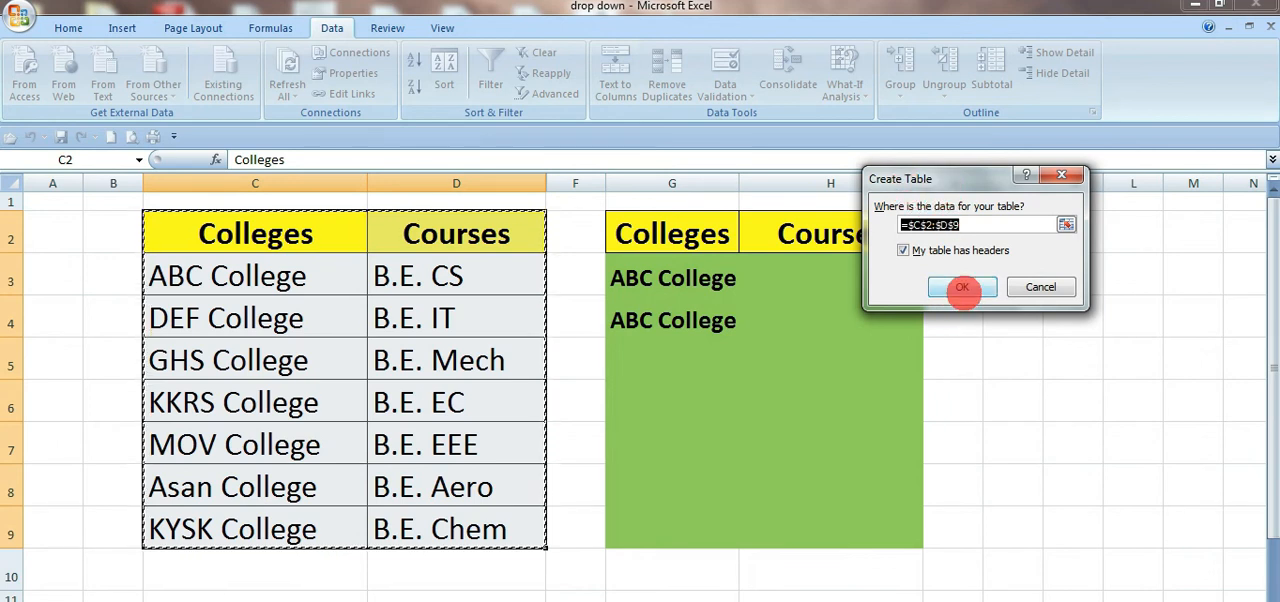
pyautogui.click(962, 288)
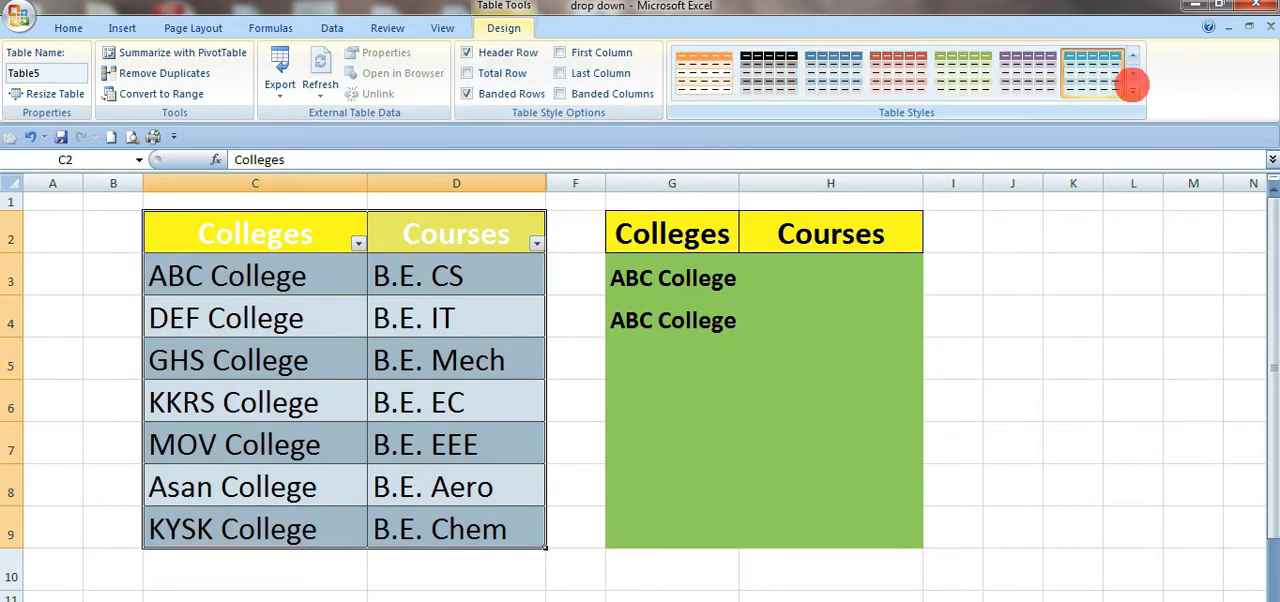
# Step: Apply a green banded table style to the colleges and courses table
pyautogui.click(1133, 92)
pyautogui.click(880, 318)
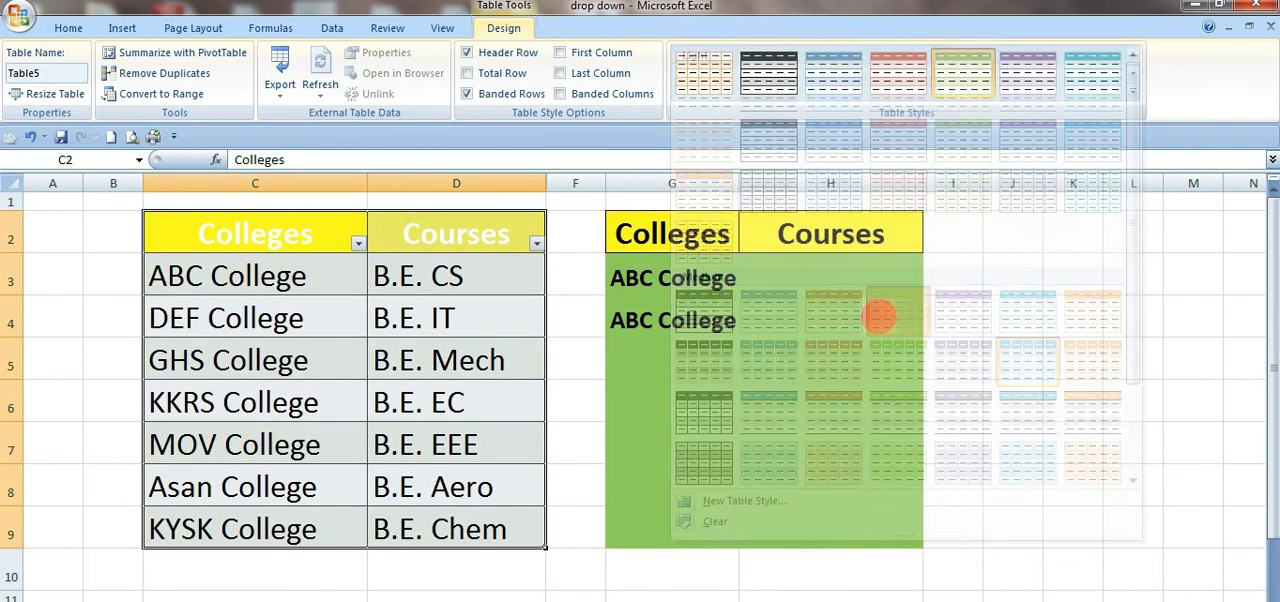
pyautogui.scroll(-1, 520, 405)
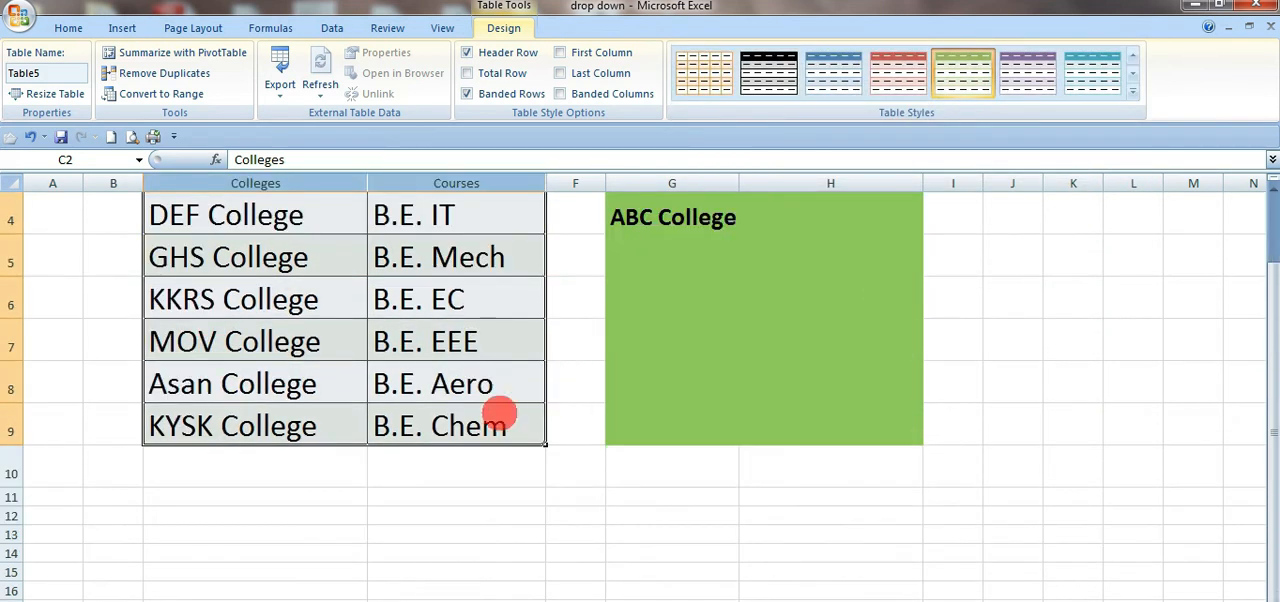
pyautogui.scroll(1, 394, 476)
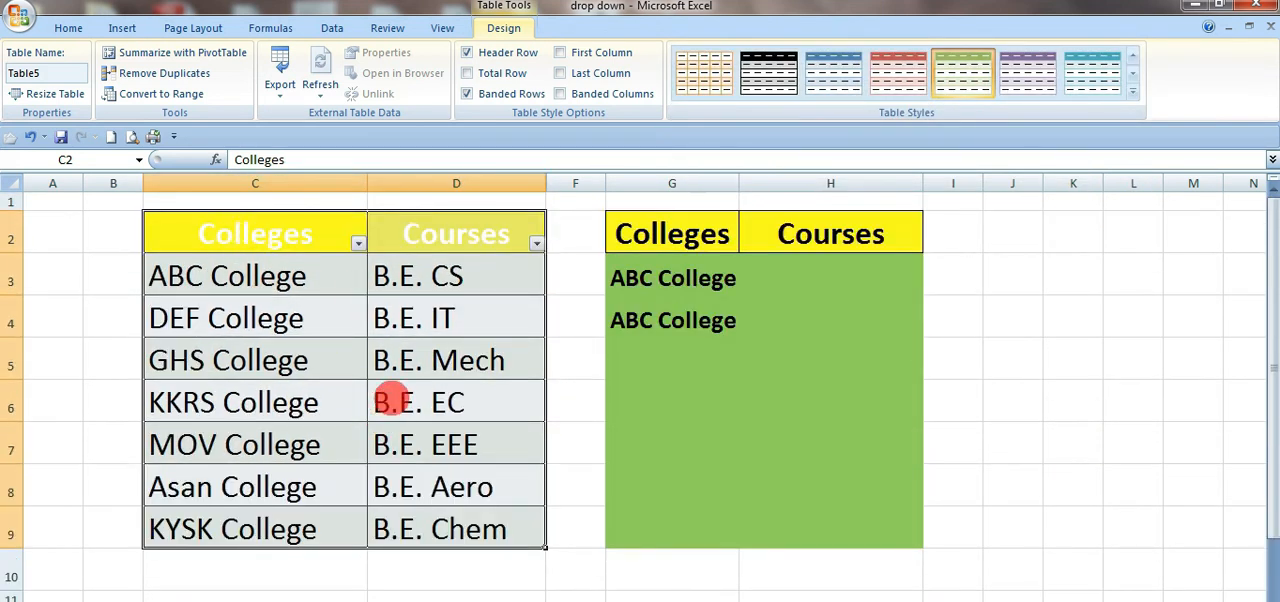
pyautogui.scroll(-1, 340, 420)
pyautogui.click(260, 462)
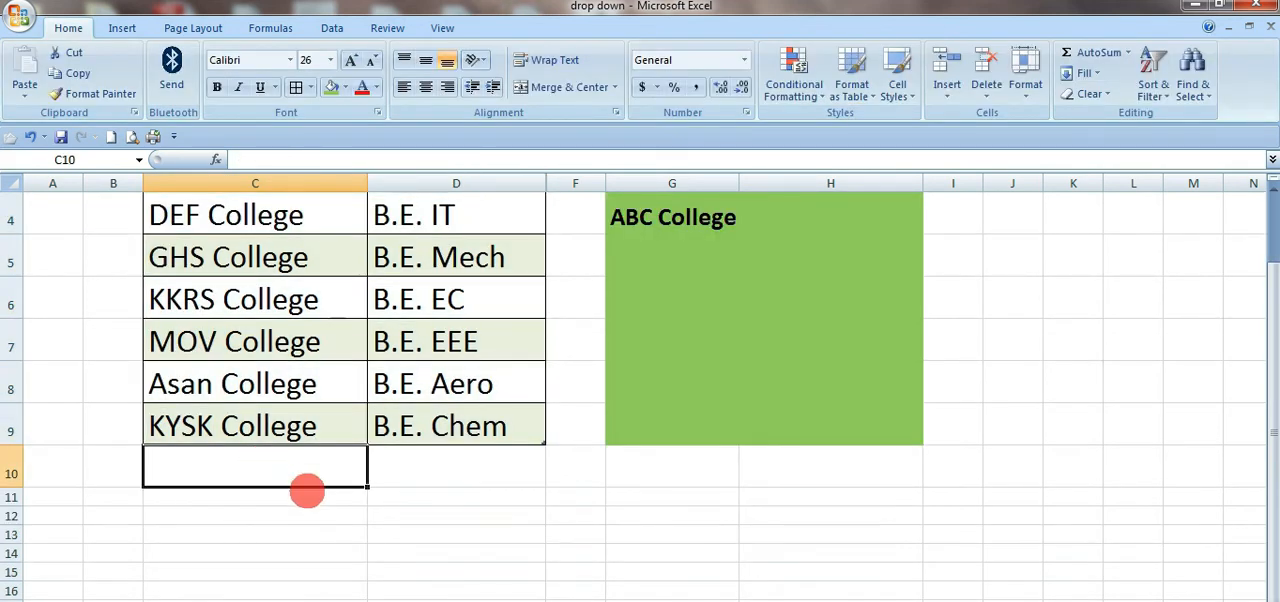
pyautogui.scroll(1, 330, 483)
pyautogui.scroll(-1, 383, 472)
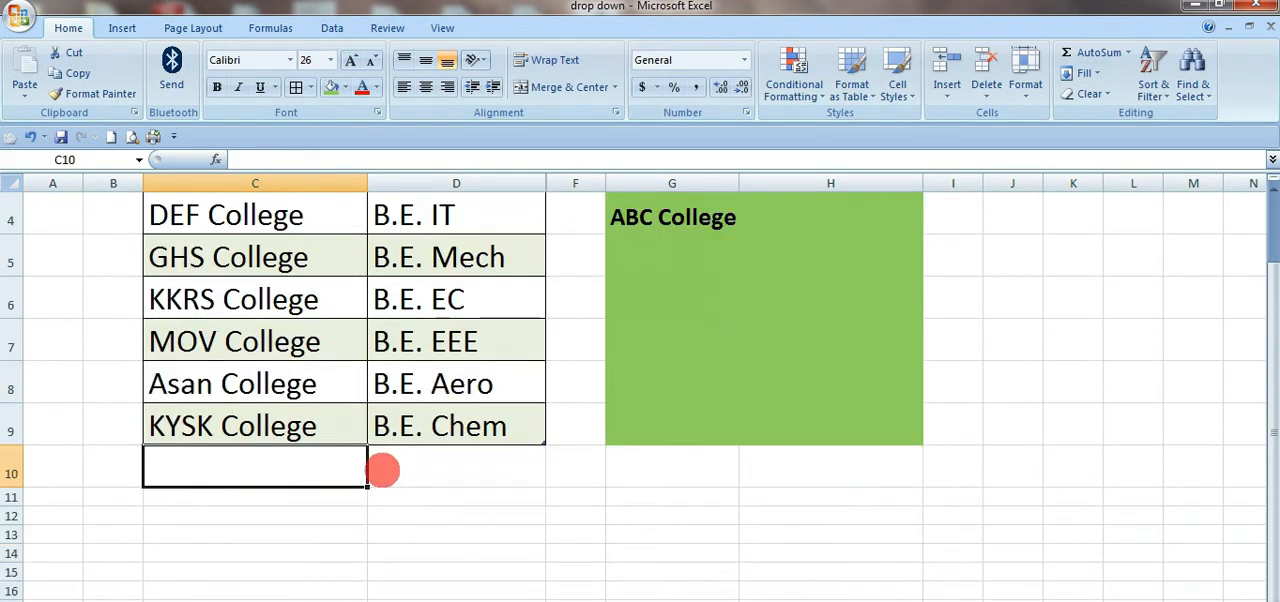
pyautogui.scroll(1, 659, 267)
# Step: Clear the college in G4 and add "DA College" in C10, directly below the table
pyautogui.click(730, 318)
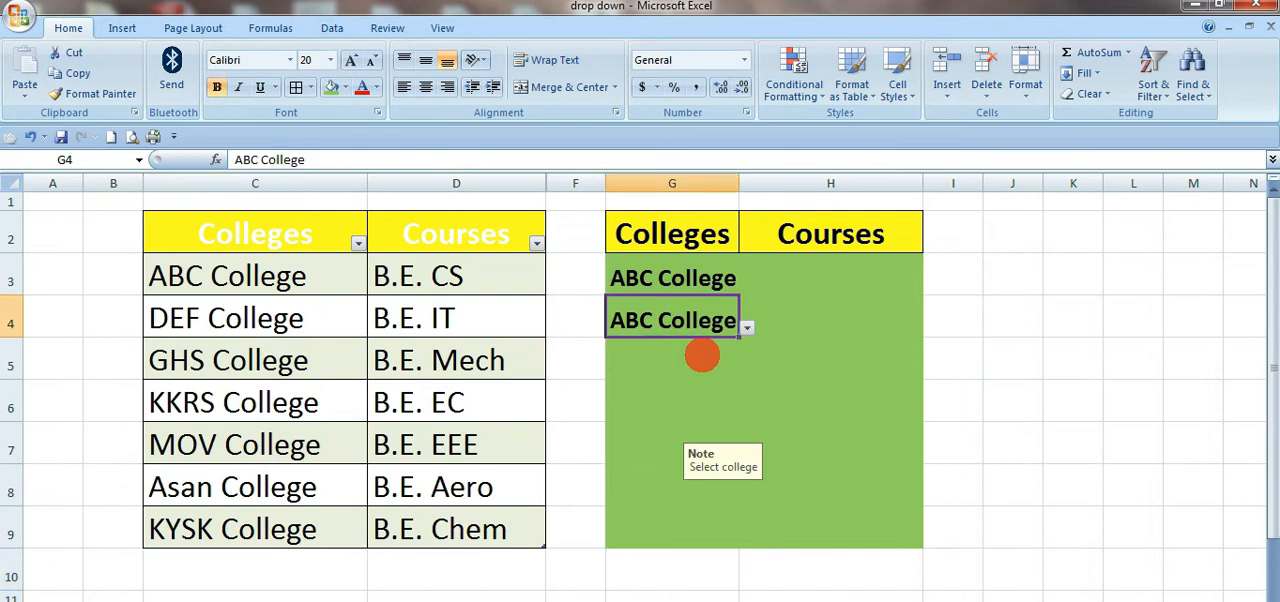
pyautogui.press('Delete')
pyautogui.scroll(-1, 700, 354)
pyautogui.click(362, 466)
pyautogui.write('d')
pyautogui.press('BackSpace')
pyautogui.press('BackSpace')
pyautogui.write('DA')
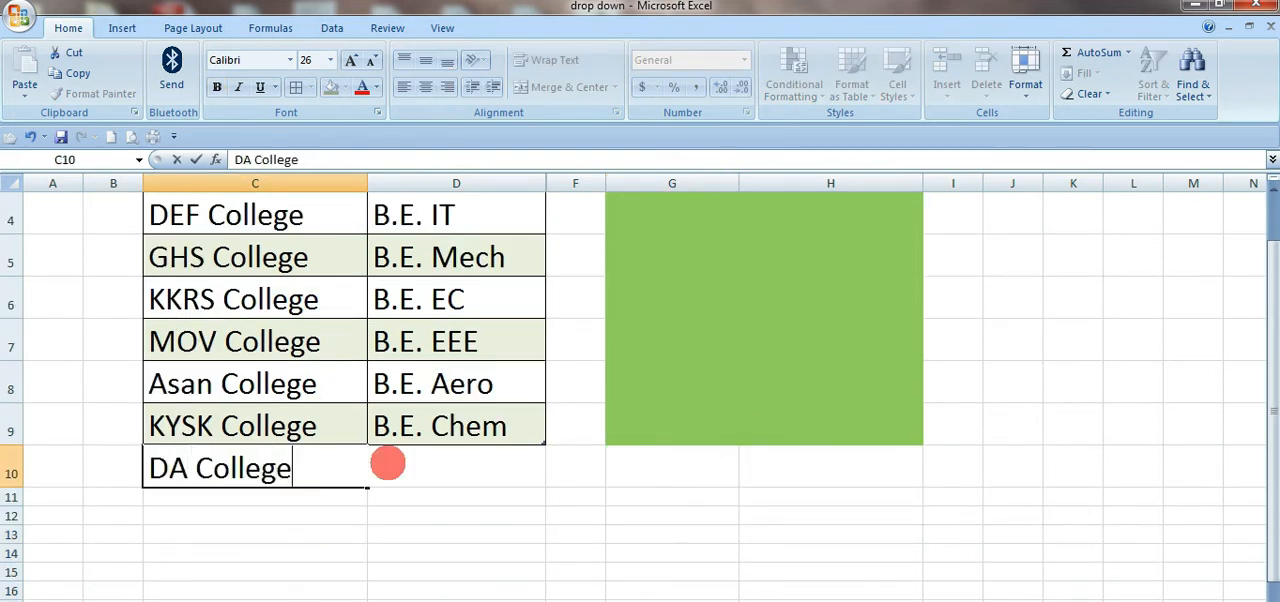
pyautogui.write(' College')
pyautogui.press('Tab')
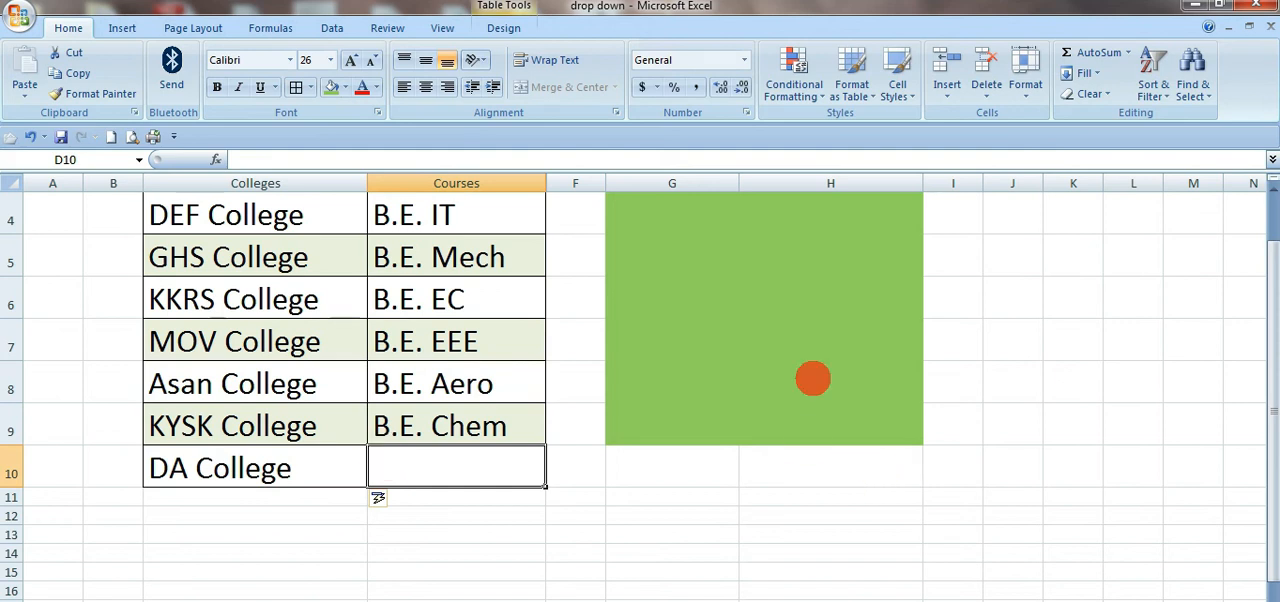
# Step: Check the college drop-down list in G4 for the entry added to the table
pyautogui.scroll(1, 814, 374)
pyautogui.click(703, 300)
pyautogui.click(745, 326)
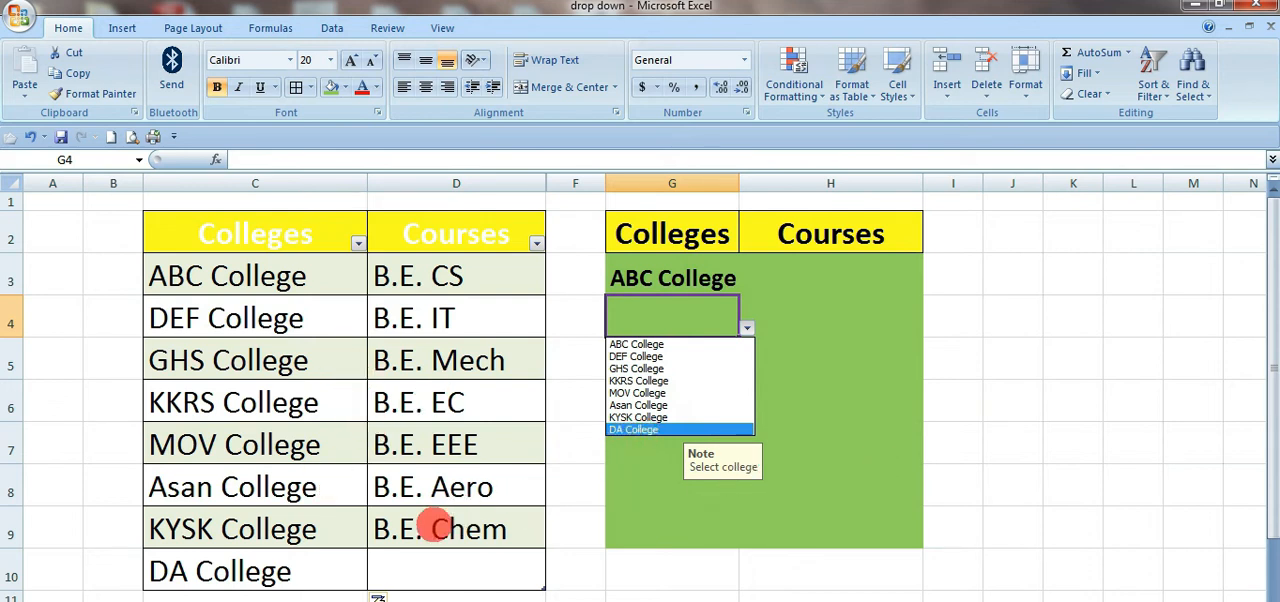
pyautogui.click(434, 530)
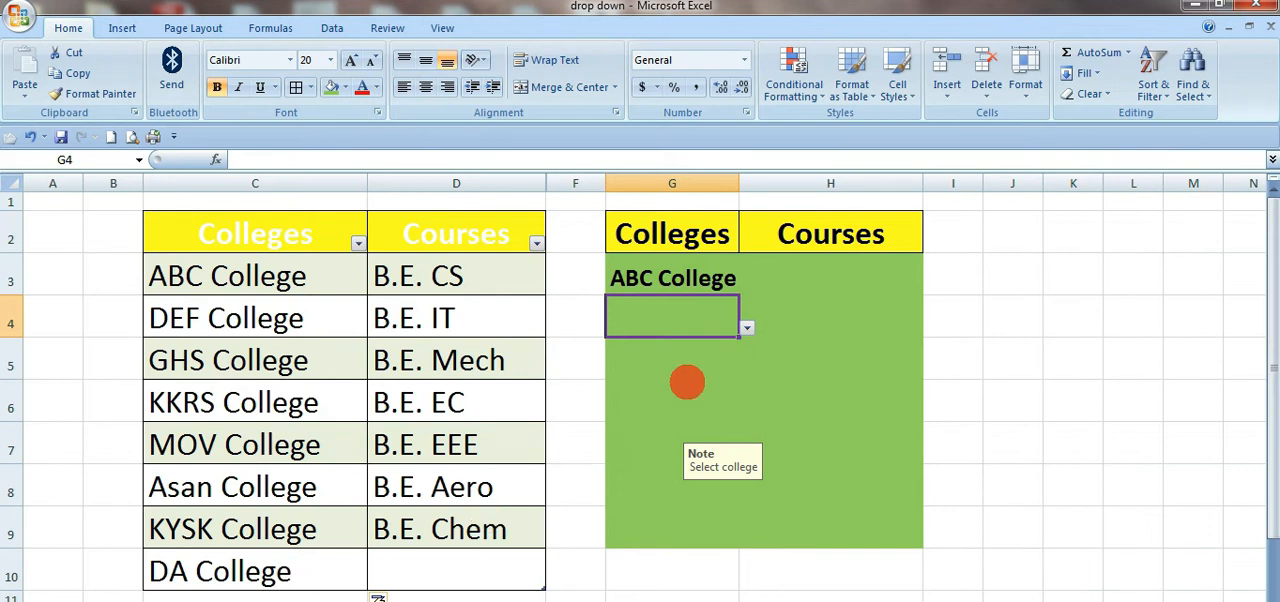
pyautogui.click(746, 328)
pyautogui.click(920, 405)
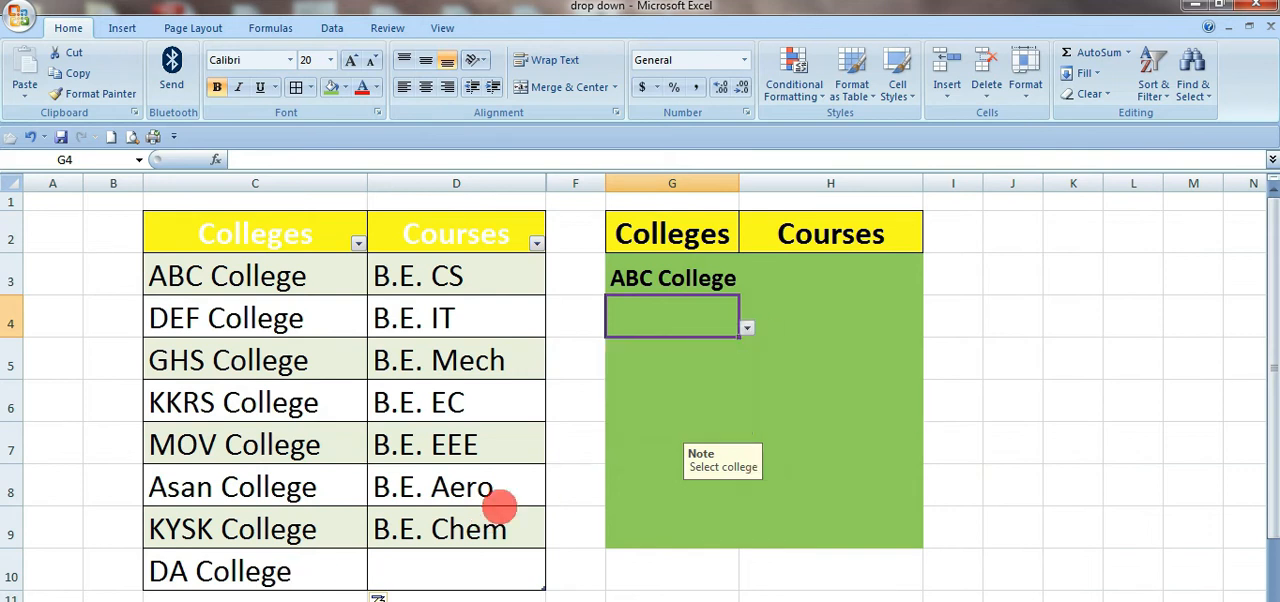
# Step: Enter "ds" as the course for DA College in D10
pyautogui.click(439, 578)
pyautogui.write('d')
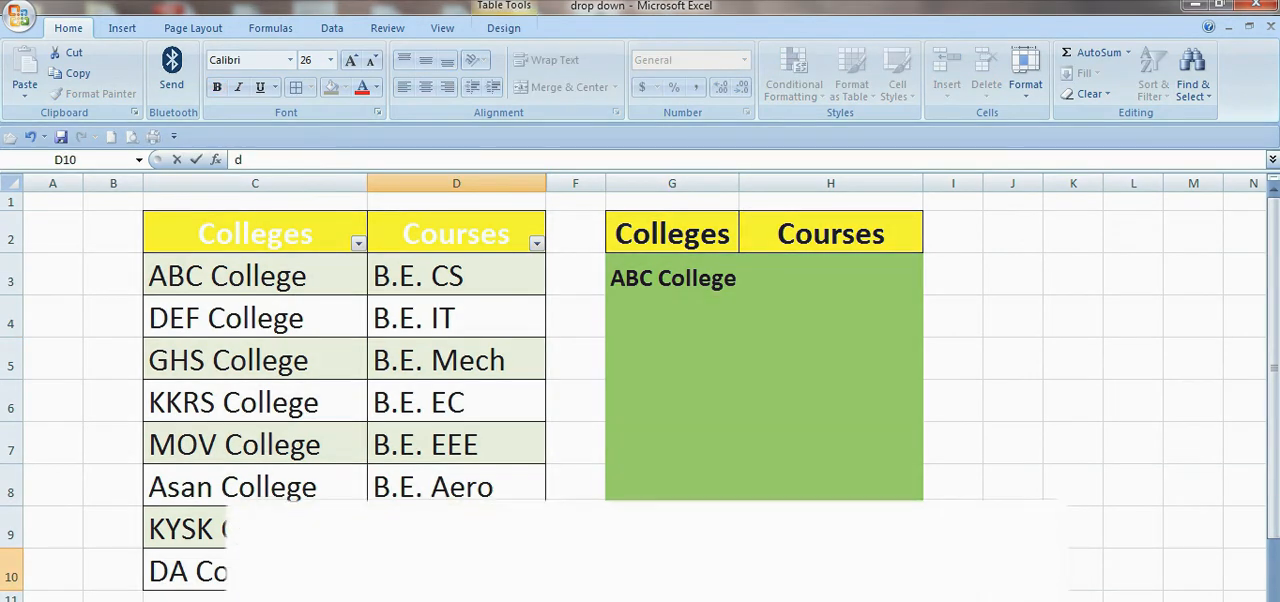
pyautogui.click(826, 488)
# Step: Choose DA College from the list in G4 and open the course list in H4
pyautogui.click(726, 315)
pyautogui.click(746, 328)
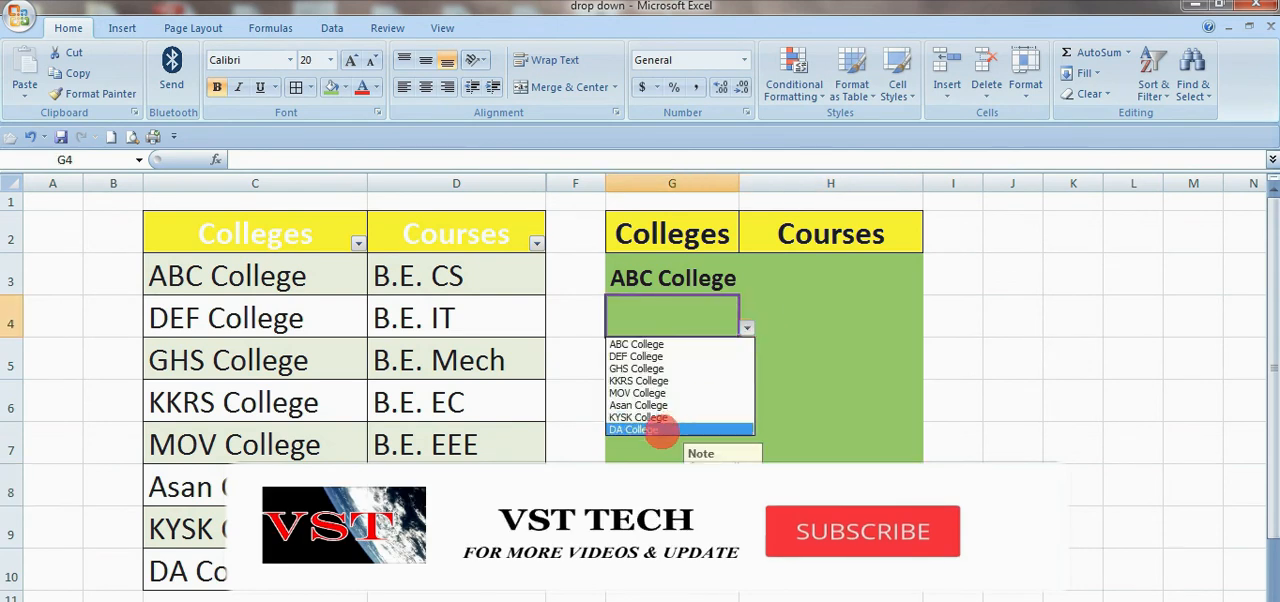
pyautogui.click(637, 432)
pyautogui.click(826, 320)
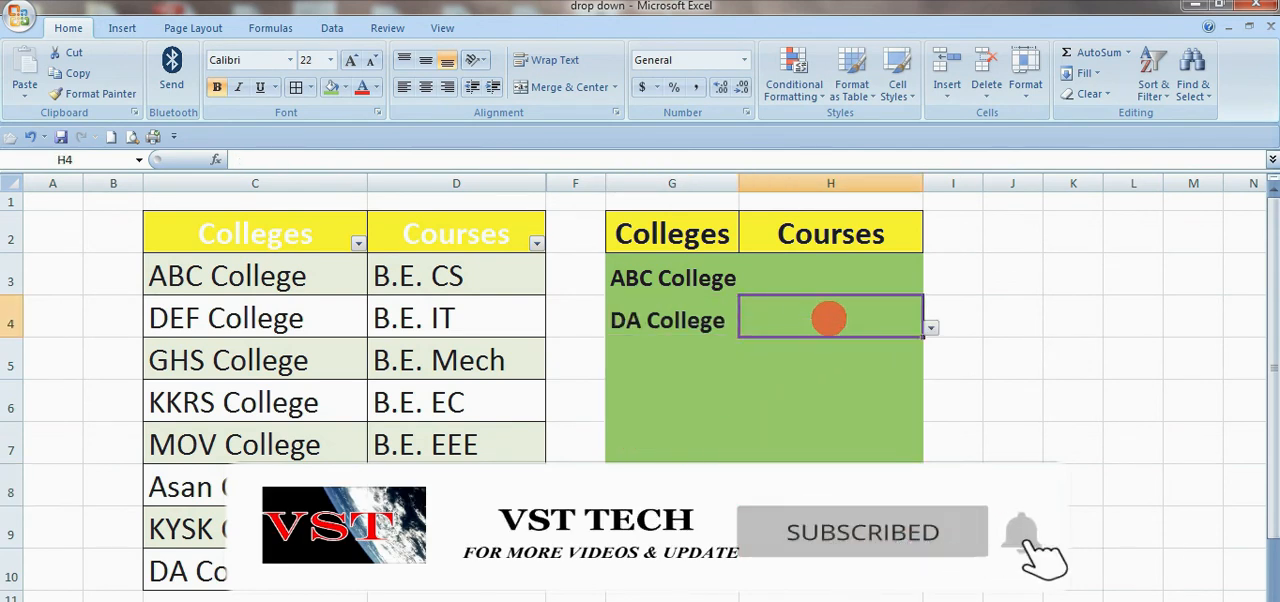
pyautogui.click(931, 327)
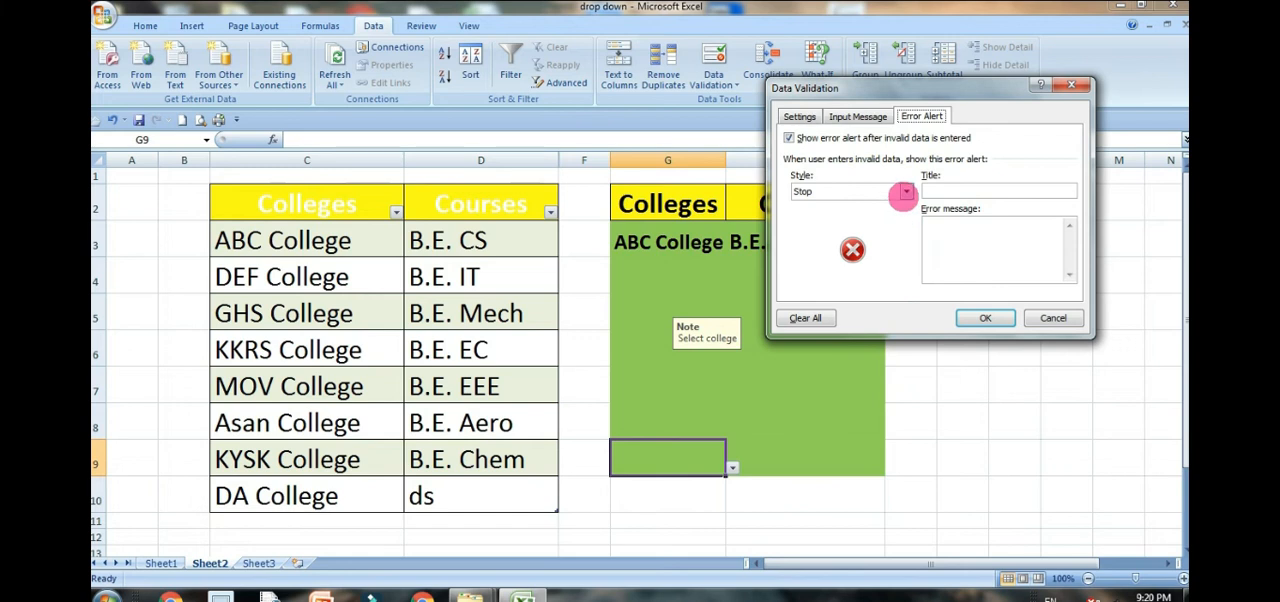
# Step: Set the error alert for G9 to the Warning style with the message "Pls selected course"
pyautogui.click(846, 262)
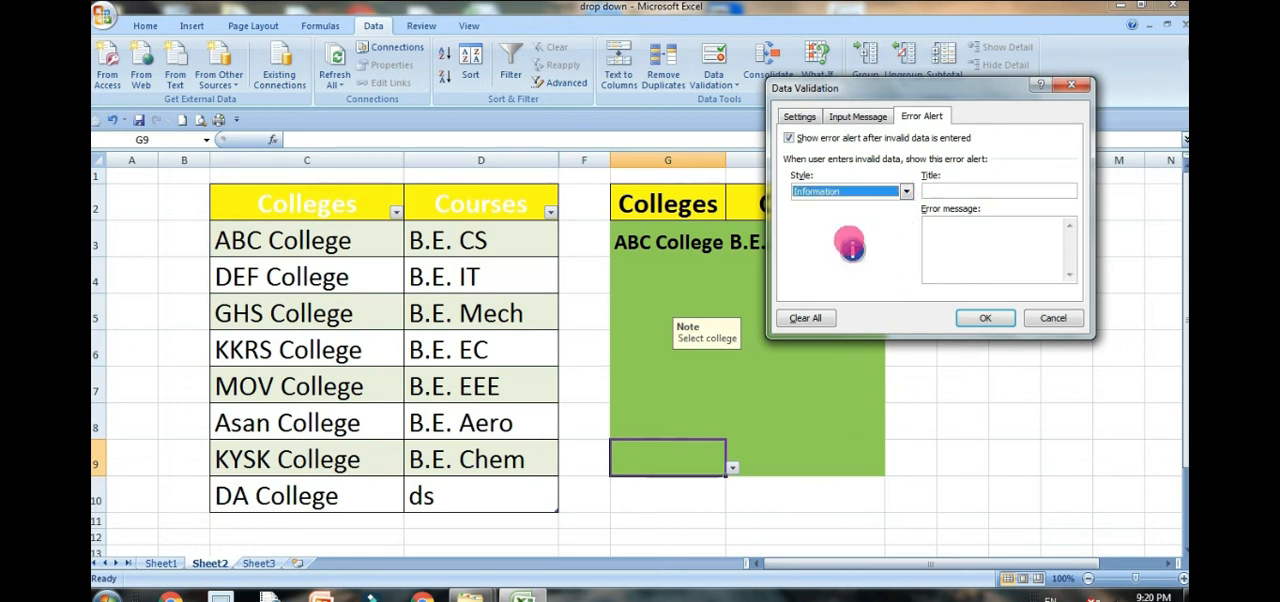
pyautogui.click(905, 192)
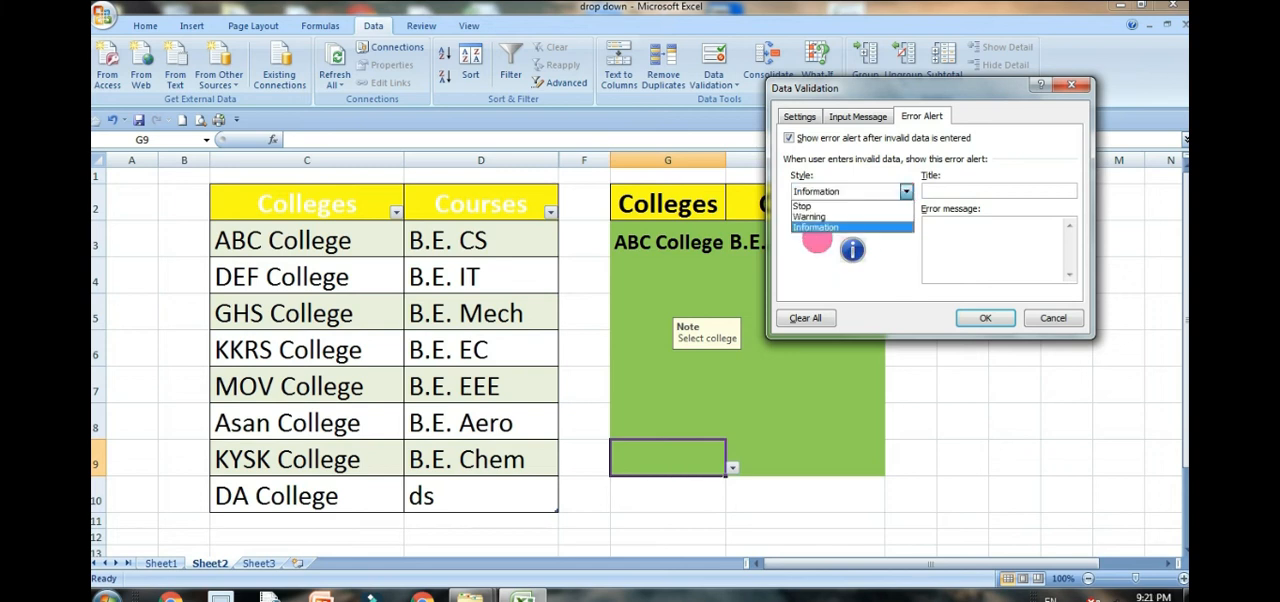
pyautogui.click(815, 217)
pyautogui.click(973, 262)
pyautogui.write('Pls selected course')
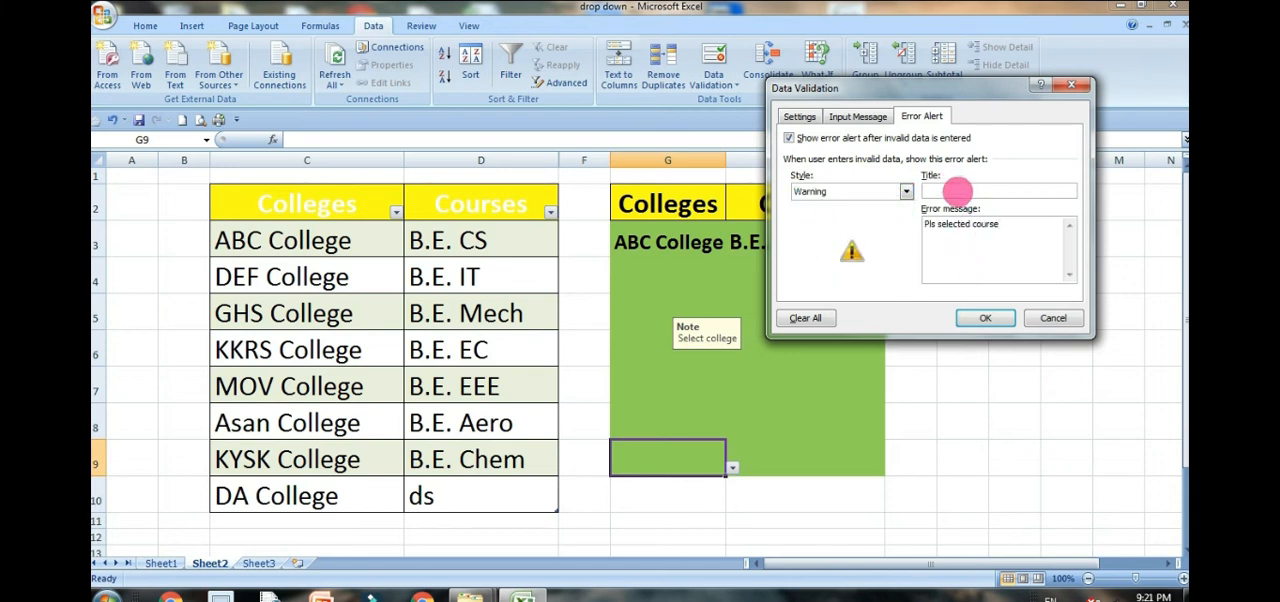
pyautogui.press('Return')
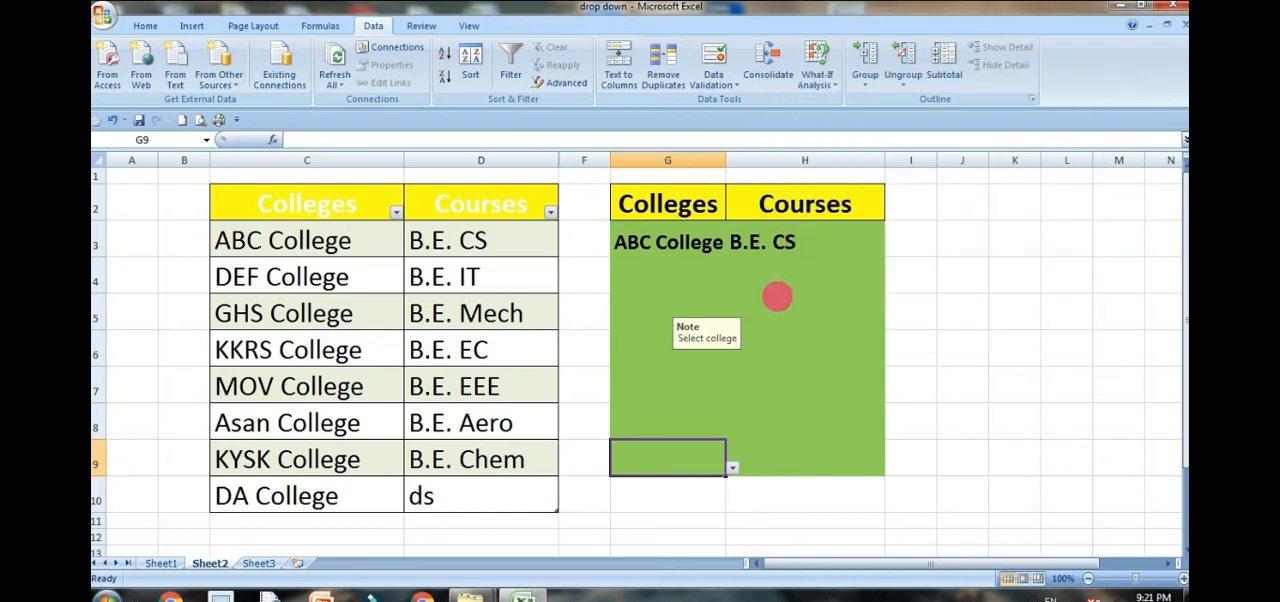
# Step: Check the validation input message on several empty college cells between G4 and G8
pyautogui.click(815, 248)
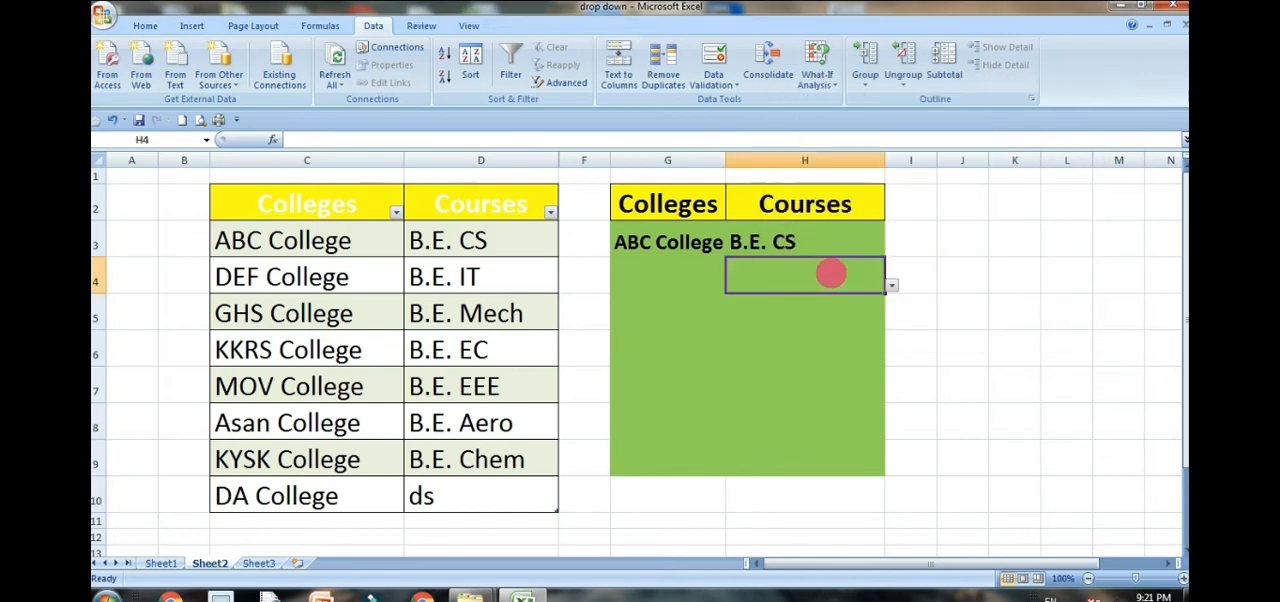
pyautogui.click(645, 313)
pyautogui.click(690, 345)
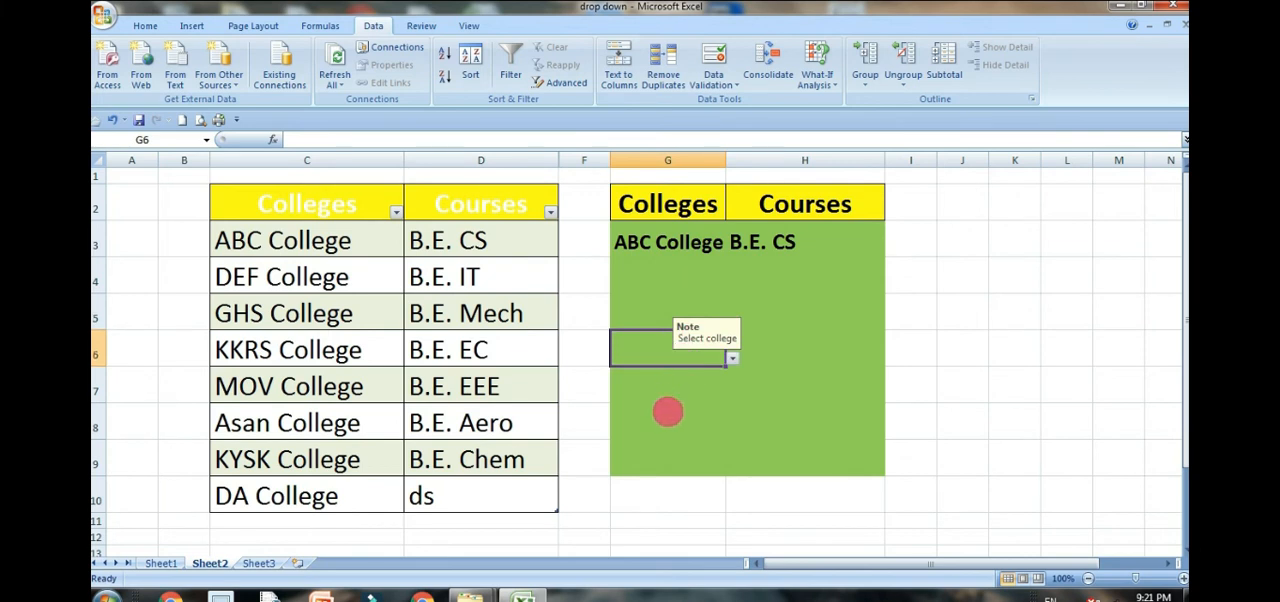
pyautogui.click(666, 418)
pyautogui.click(664, 338)
pyautogui.click(694, 286)
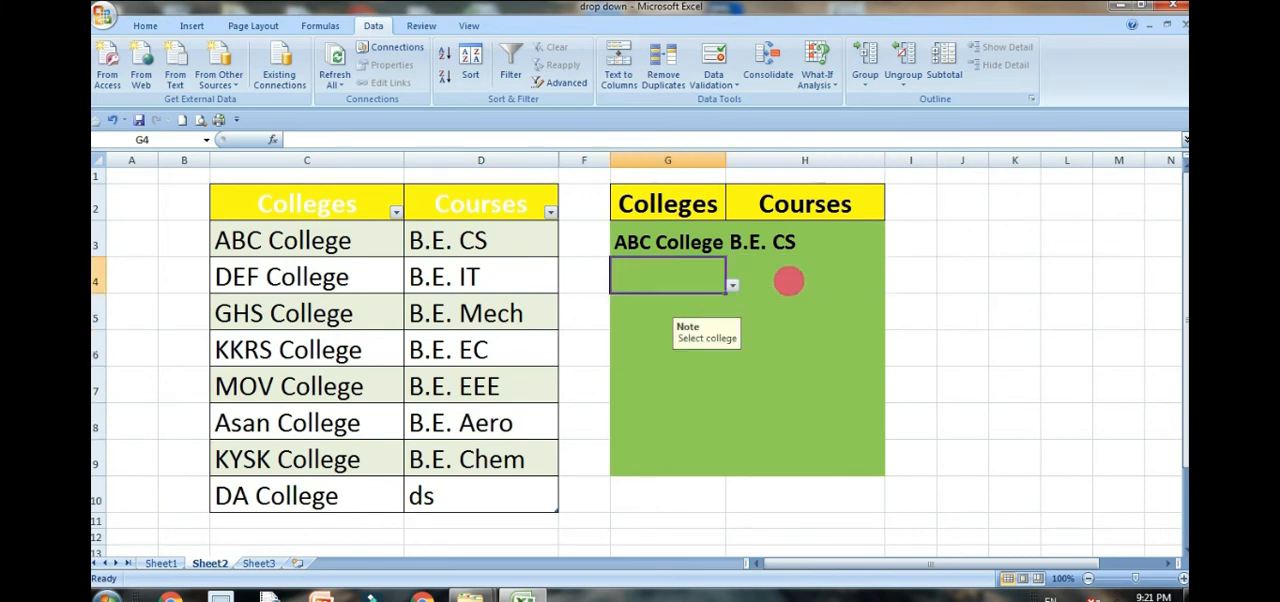
# Step: Review the error alert settings of the course cell H3 and close them without changes
pyautogui.click(826, 250)
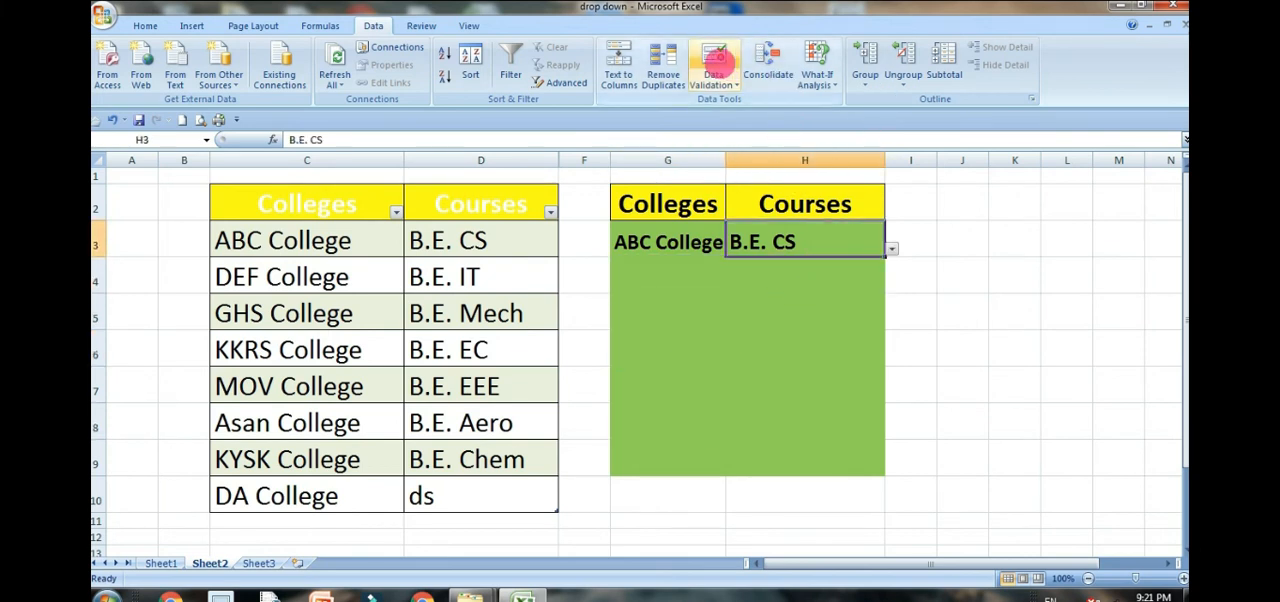
pyautogui.click(713, 62)
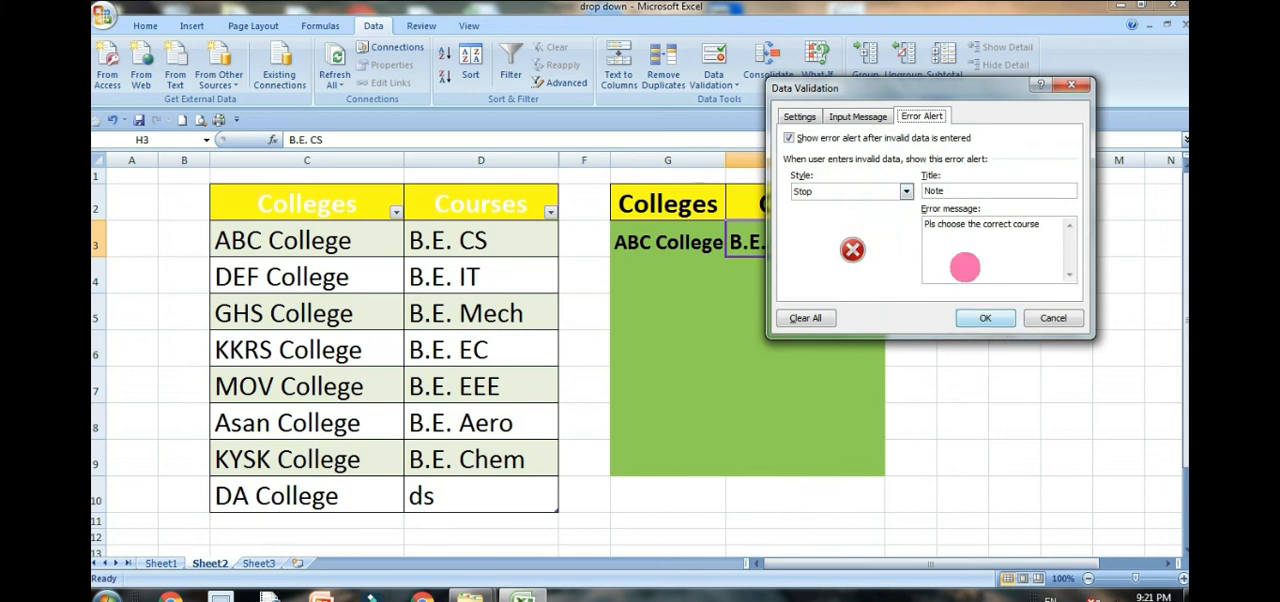
pyautogui.click(1053, 316)
# Step: Check the course drop-down list in H3 for the newly added course, keeping the current selection
pyautogui.click(822, 289)
pyautogui.click(861, 241)
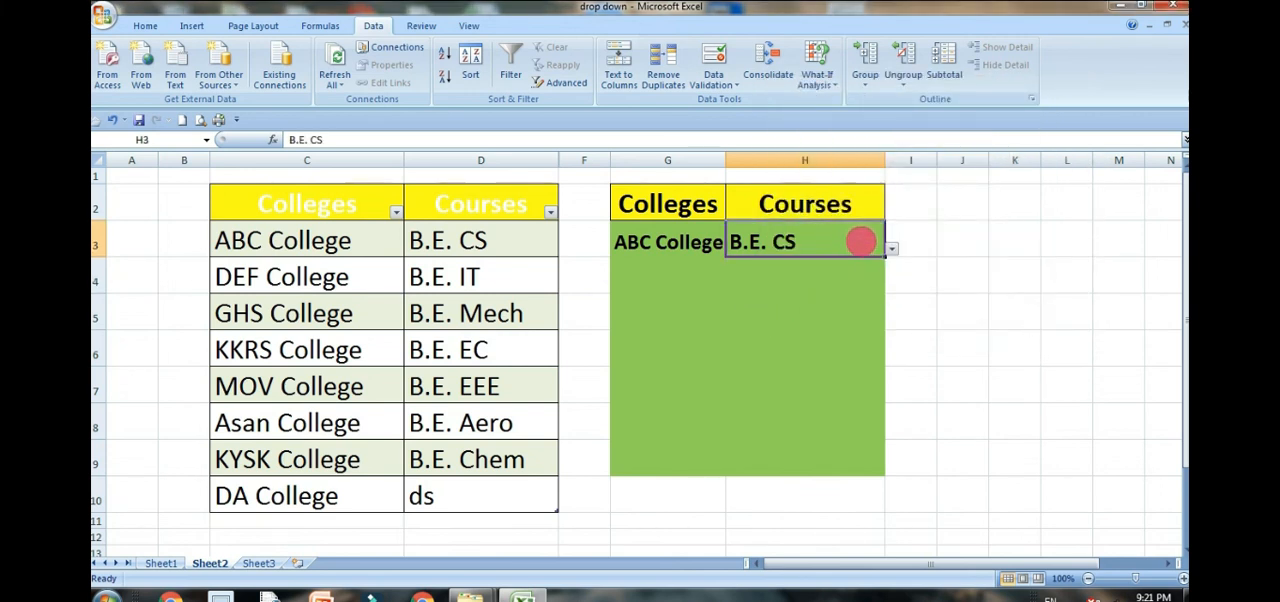
pyautogui.click(890, 249)
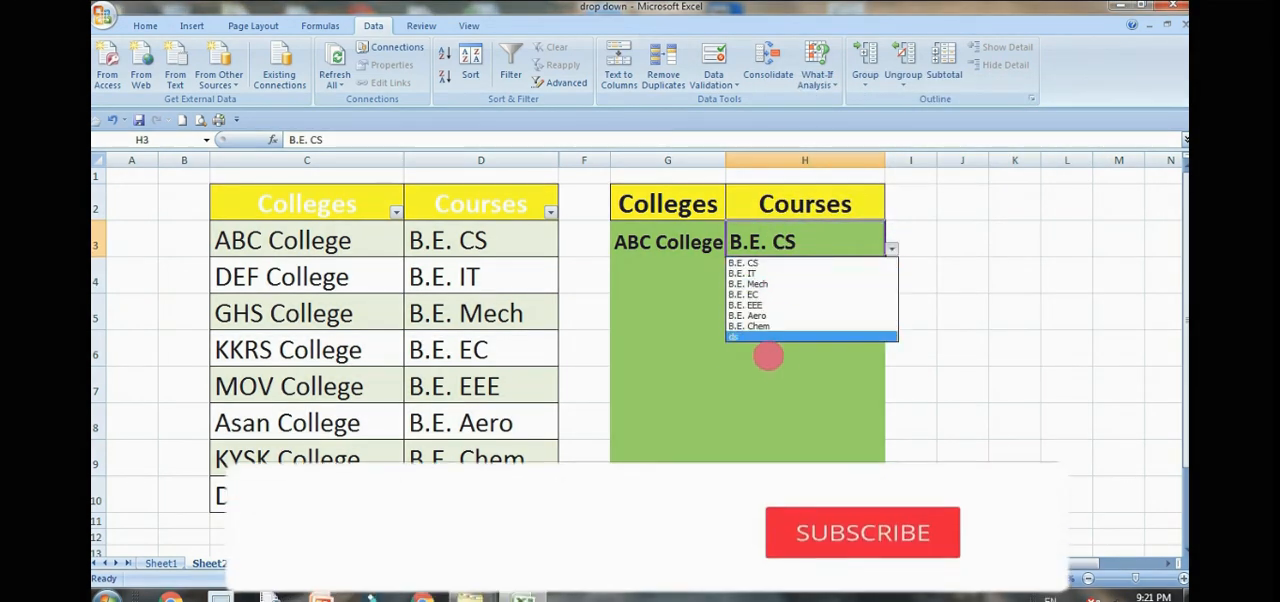
pyautogui.click(822, 240)
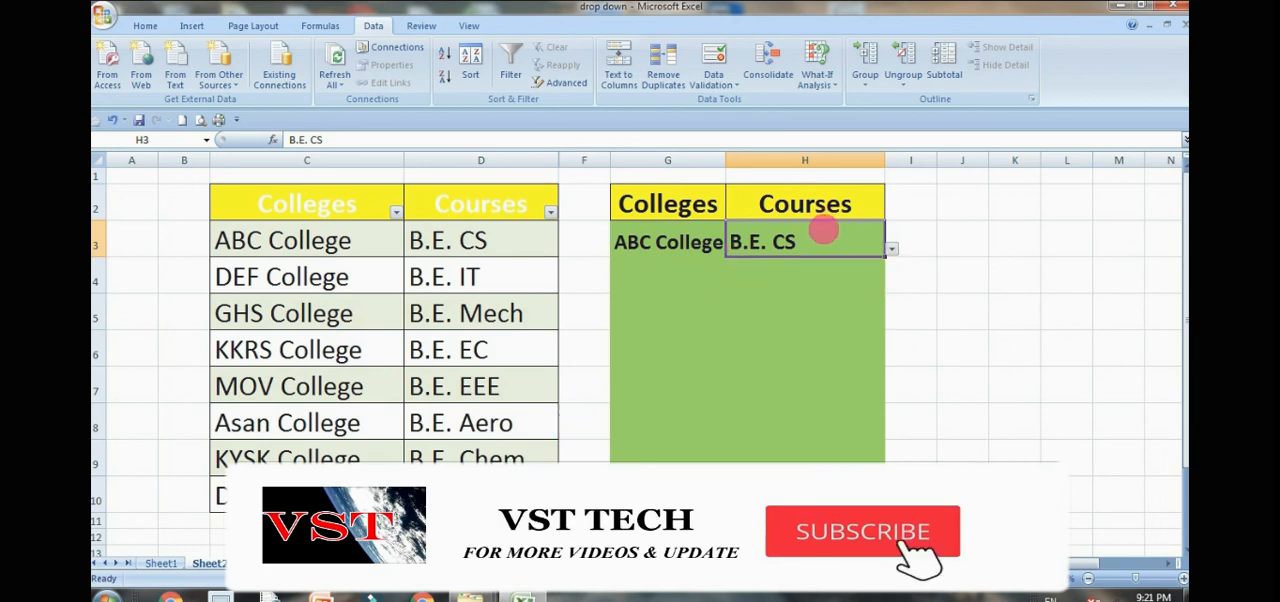
# Step: Test the error alert of H3 with the unlisted course "dda" and cancel the entry
pyautogui.write('dda')
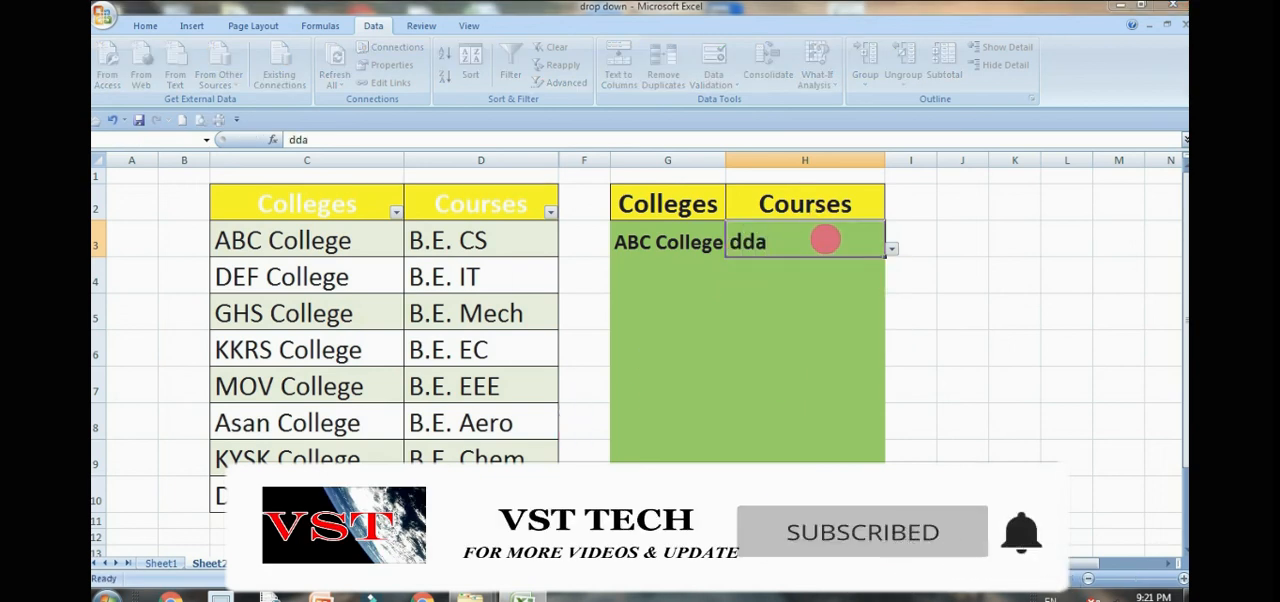
pyautogui.press('Return')
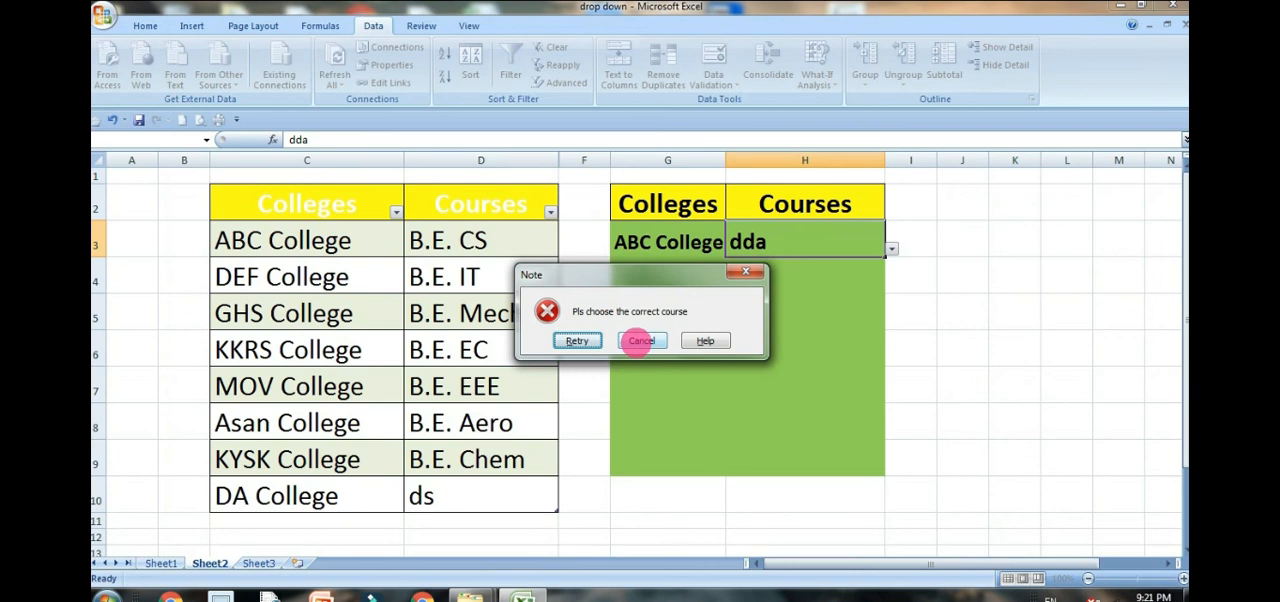
pyautogui.click(641, 341)
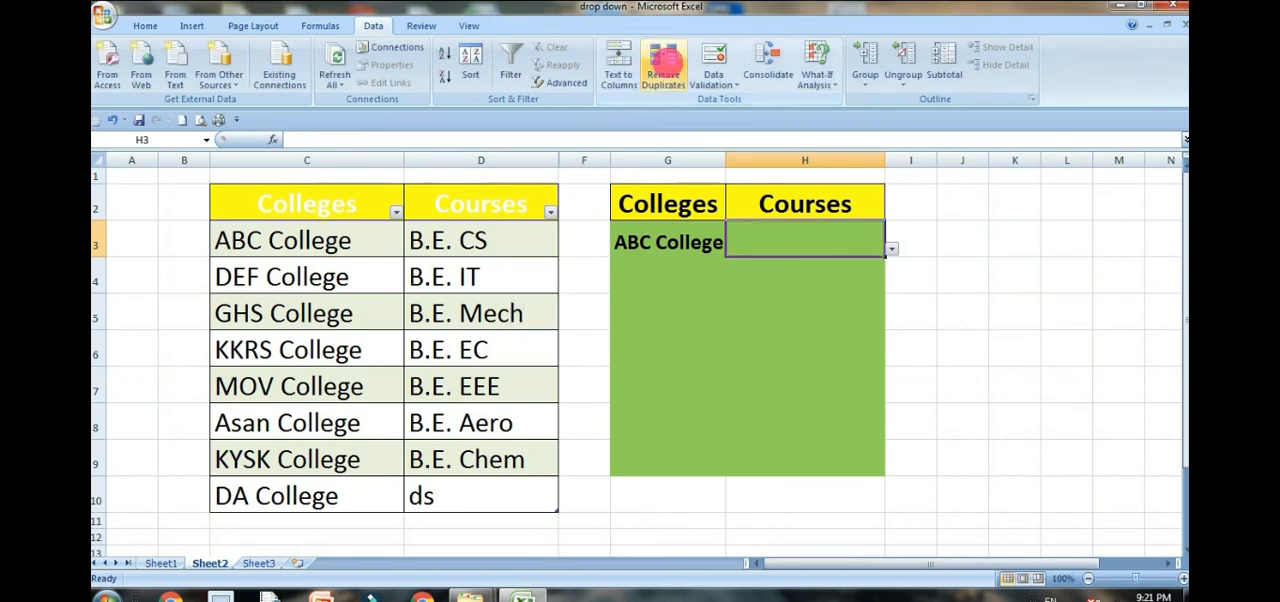
# Step: Set the error alert style of the course cell H3 to Warning
pyautogui.click(713, 60)
pyautogui.click(803, 184)
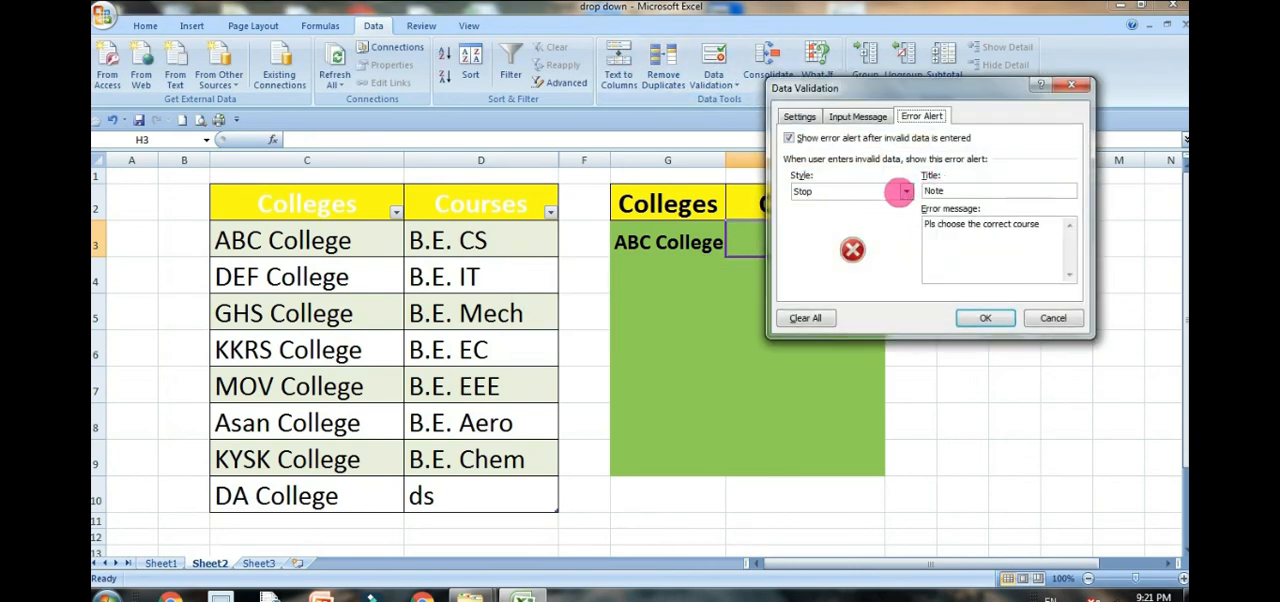
pyautogui.click(905, 191)
pyautogui.click(815, 216)
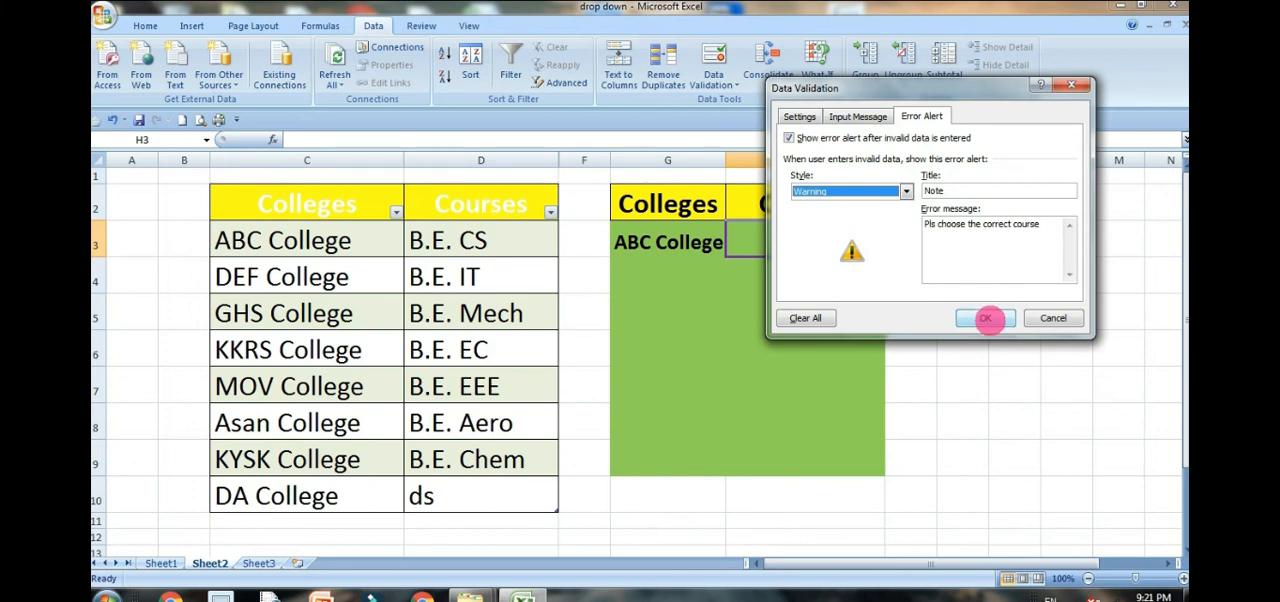
pyautogui.click(990, 319)
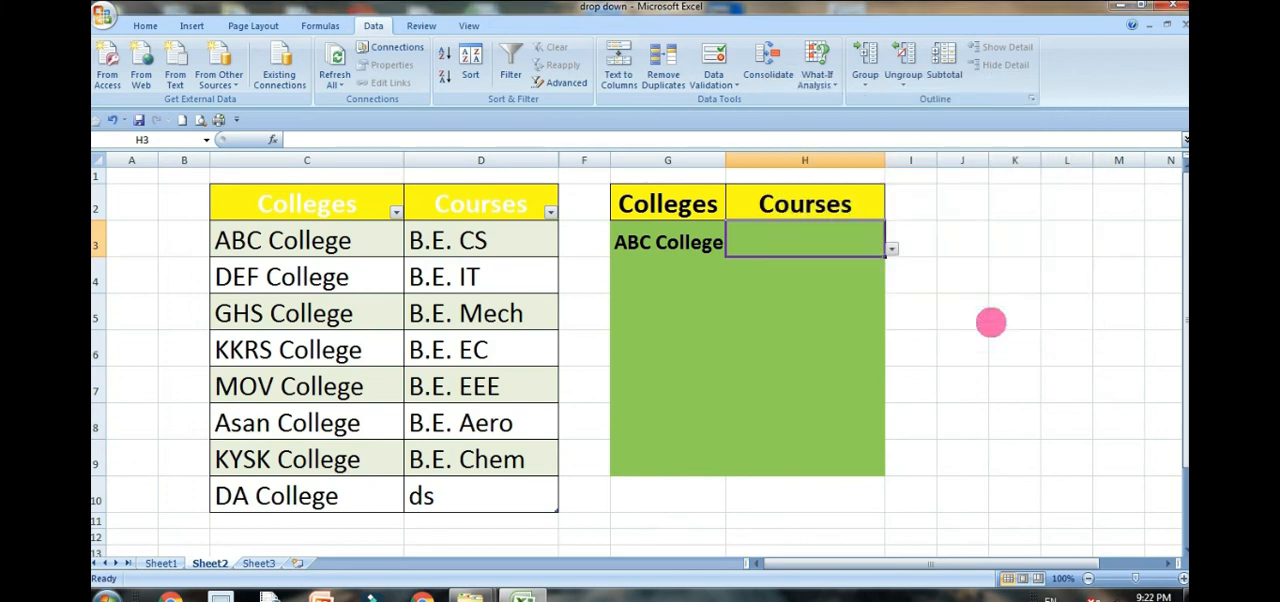
# Step: Test the Warning alert of H3 by entering and accepting the unlisted course "ddldld", and clear the cell
pyautogui.click(874, 314)
pyautogui.click(871, 249)
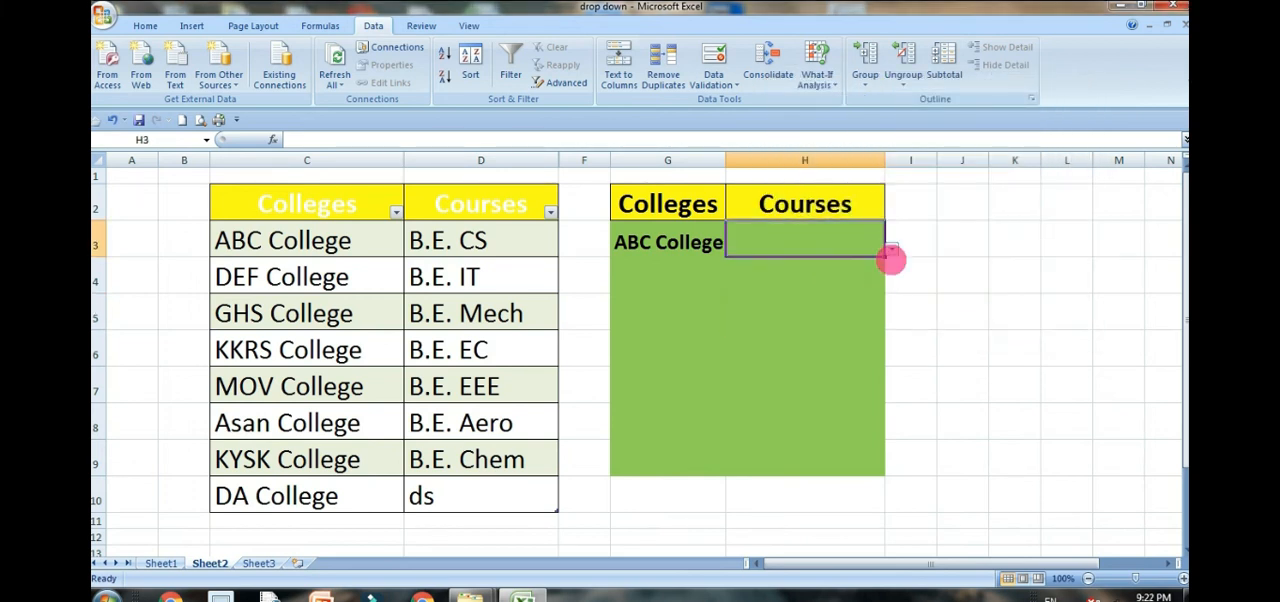
pyautogui.write('ddldl')
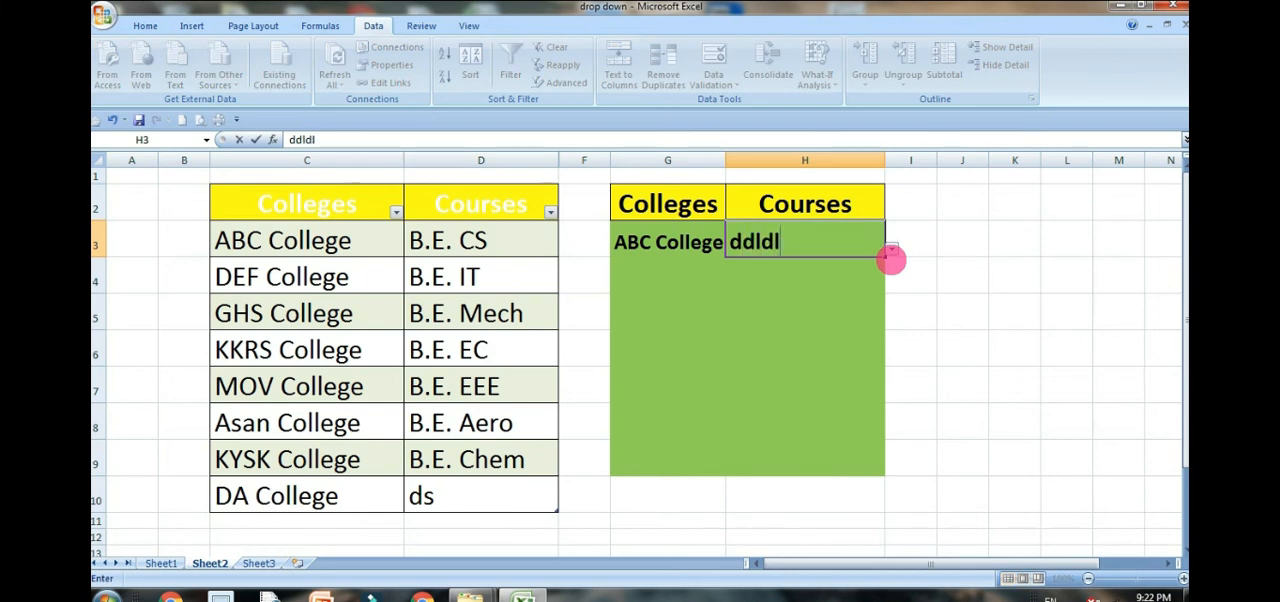
pyautogui.write('d')
pyautogui.press('Return')
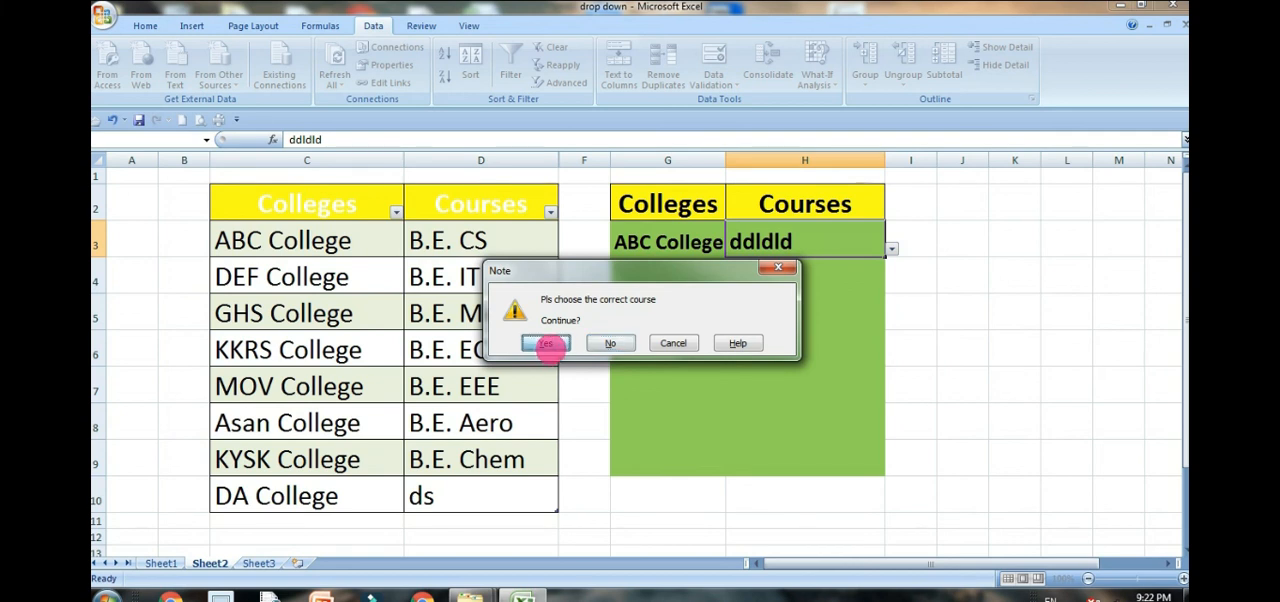
pyautogui.click(545, 345)
pyautogui.click(803, 245)
pyautogui.click(808, 278)
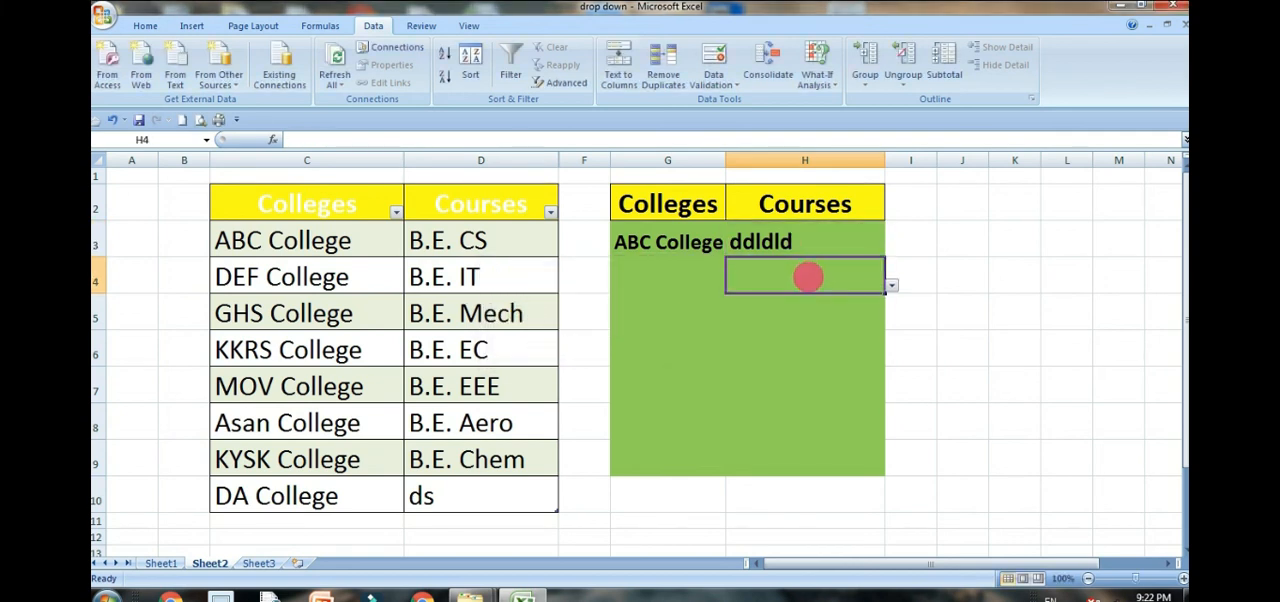
pyautogui.click(812, 240)
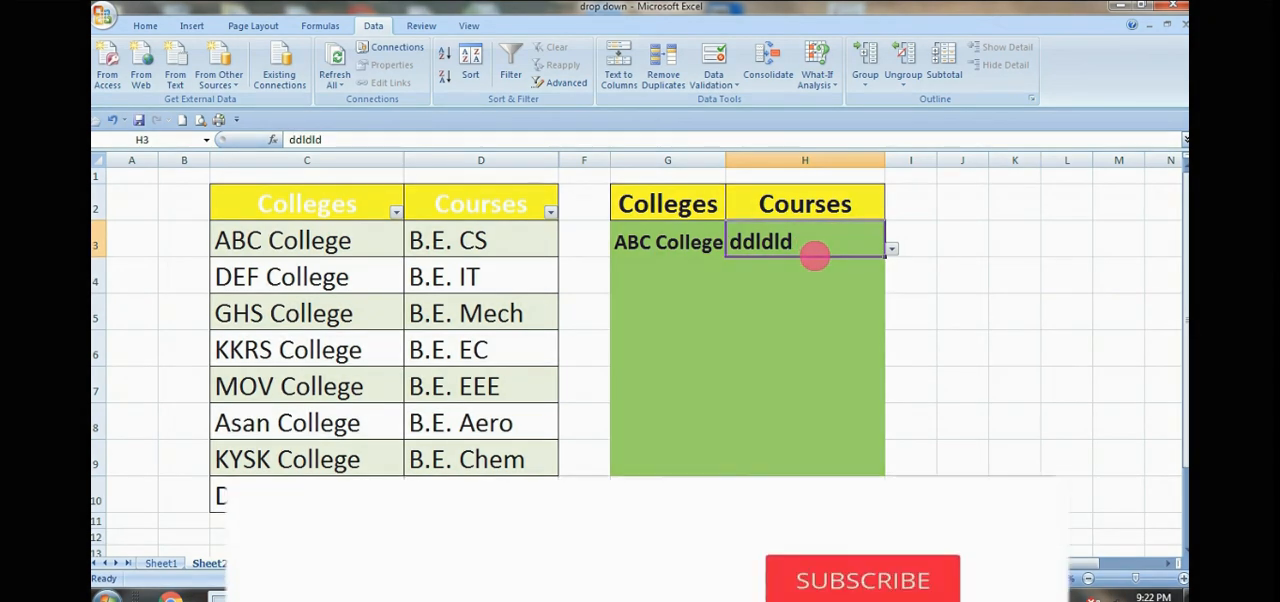
pyautogui.press('Delete')
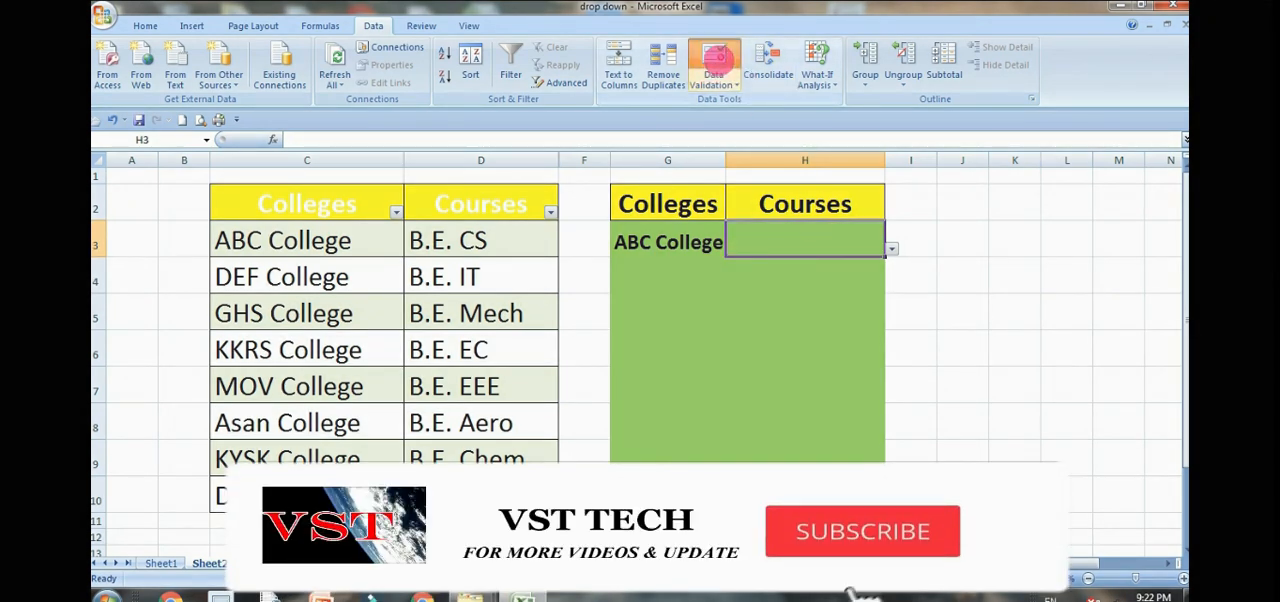
# Step: Set the error alert style of the course cell H3 to Information
pyautogui.click(711, 55)
pyautogui.click(906, 191)
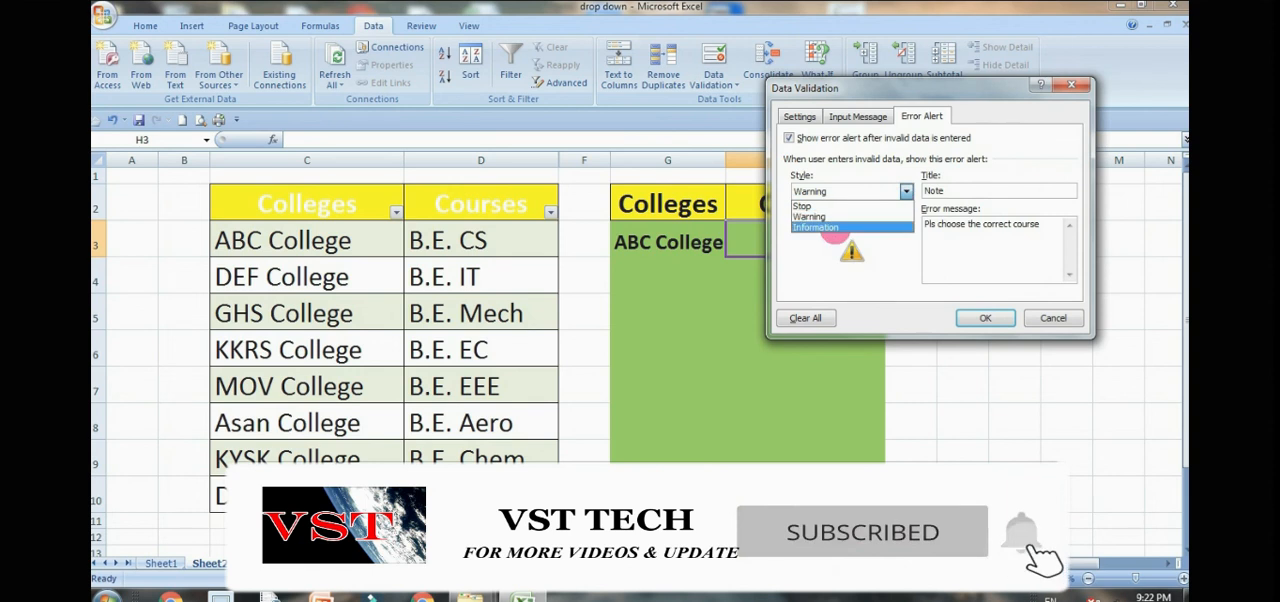
pyautogui.click(834, 228)
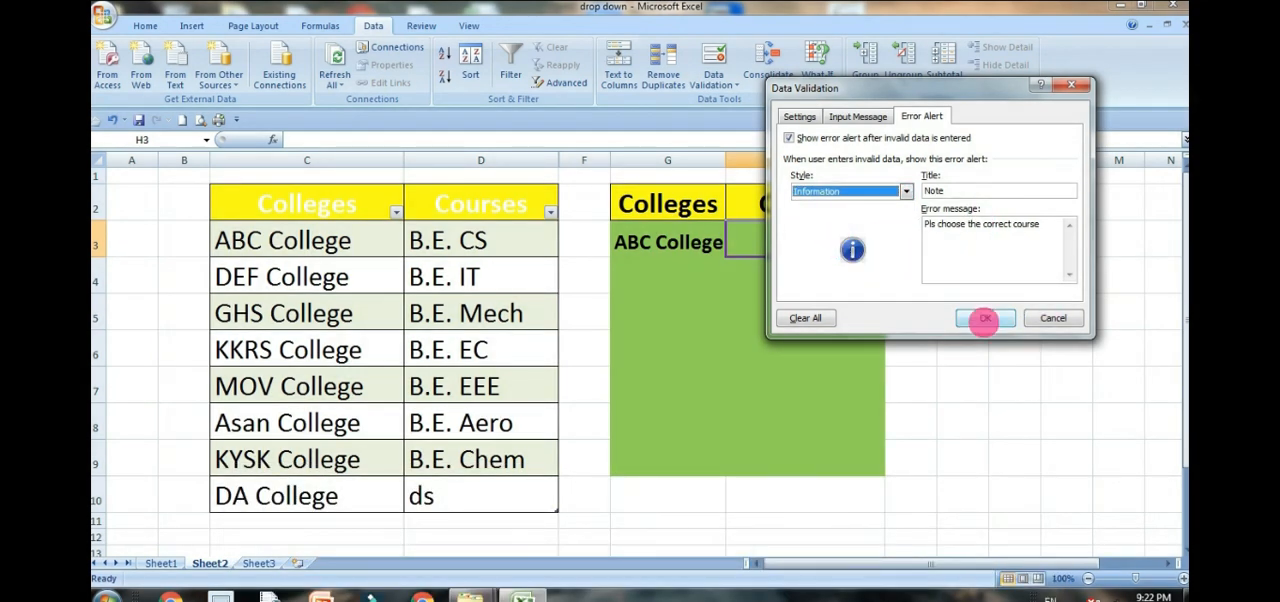
pyautogui.click(985, 318)
# Step: Enter the unlisted course "ddda" in H3 and accept it in the Information alert
pyautogui.write('ddda')
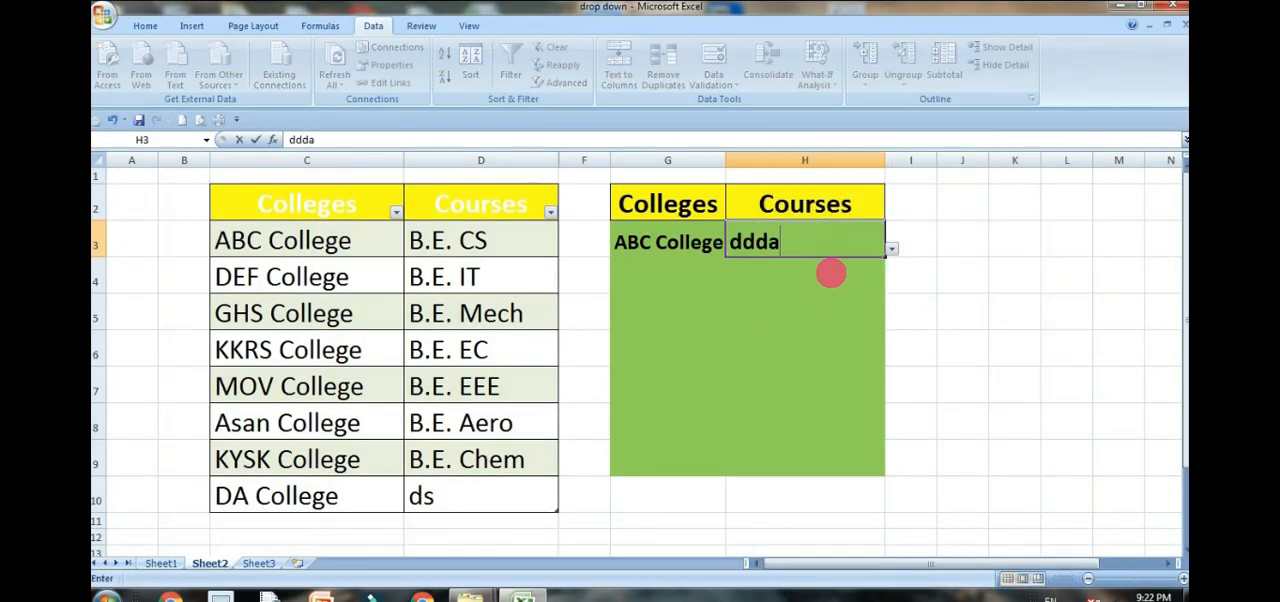
pyautogui.press('Return')
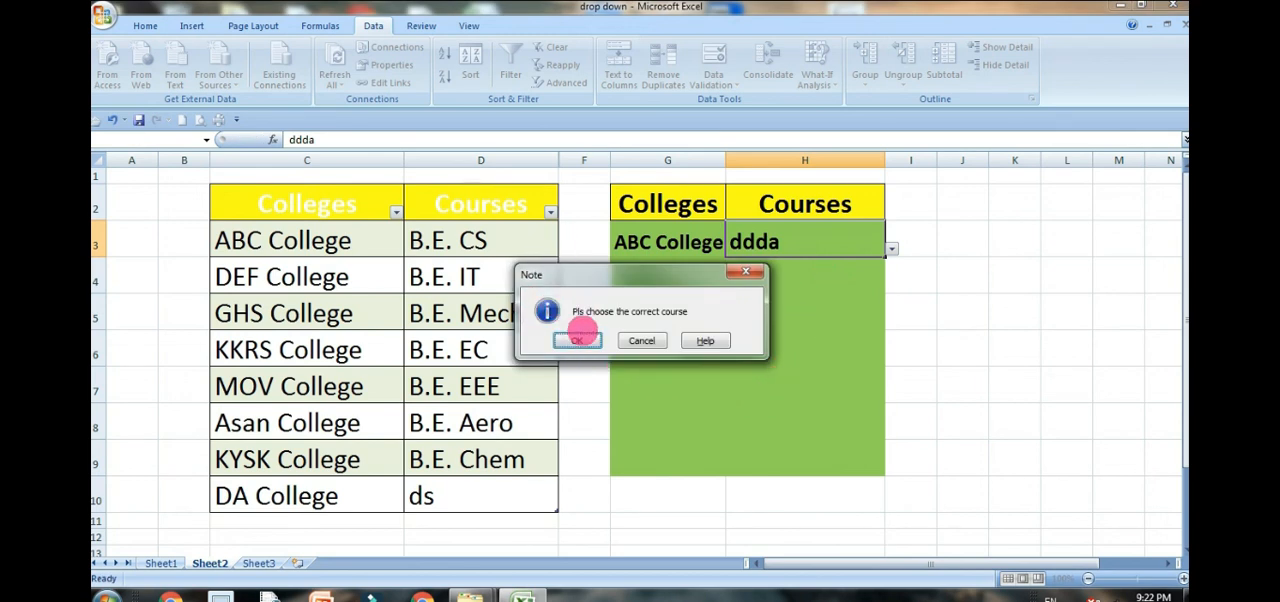
pyautogui.click(577, 341)
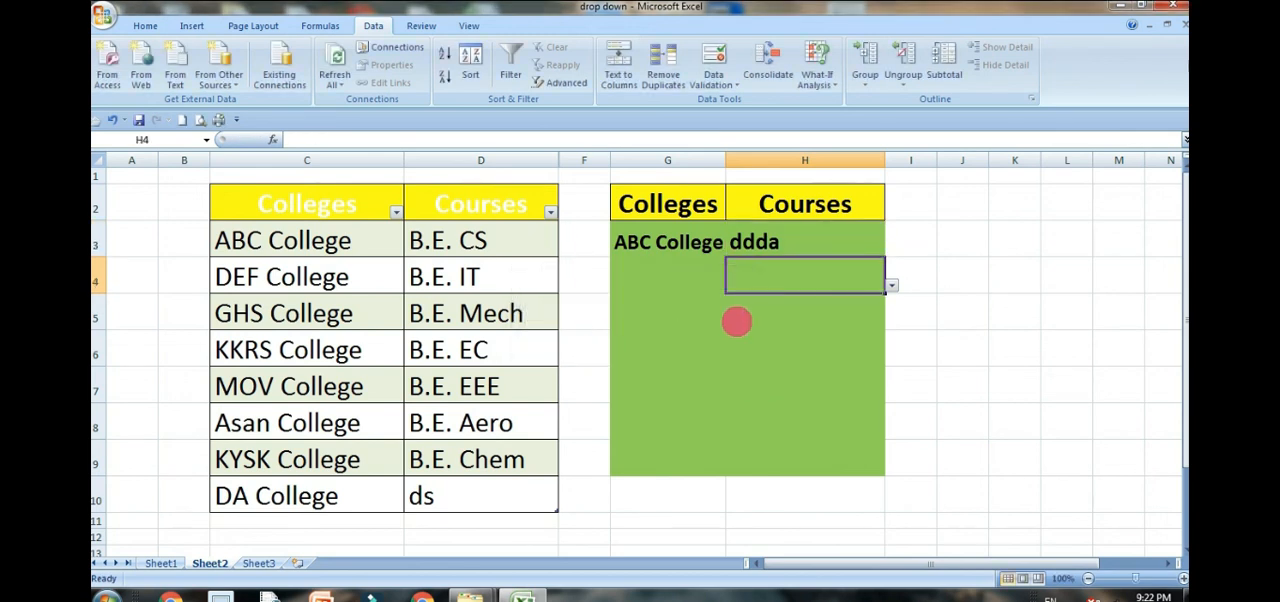
# Step: Compare the Stop, Warning and Information styles in the error alert settings of H3, ending on Information
pyautogui.click(775, 240)
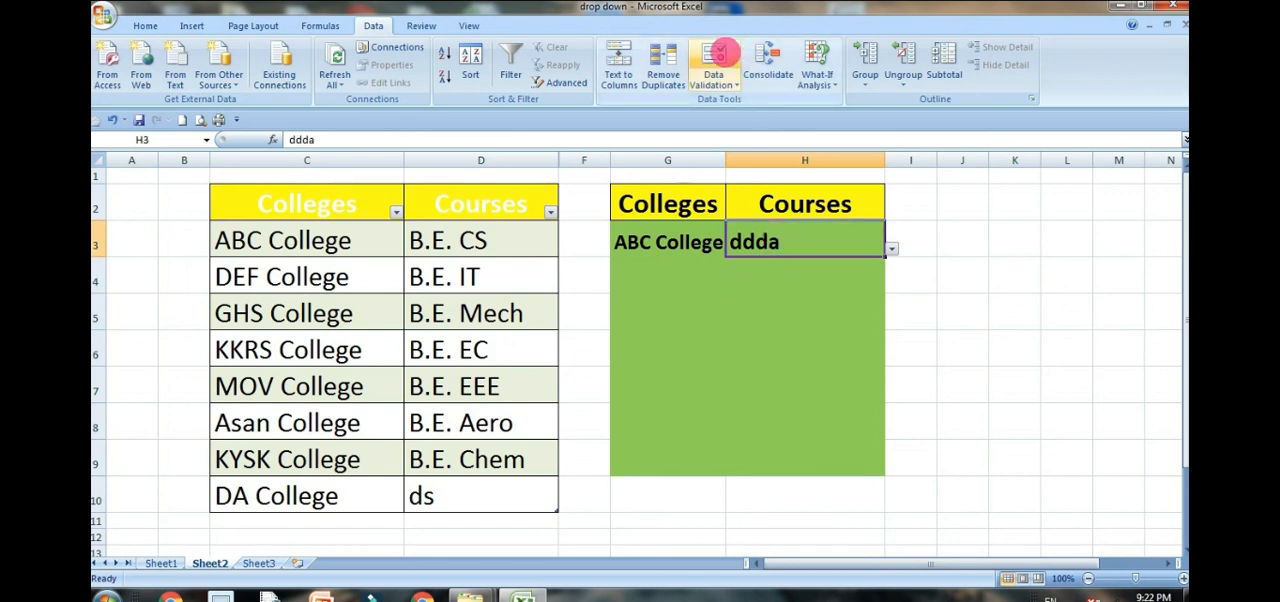
pyautogui.click(714, 60)
pyautogui.click(905, 191)
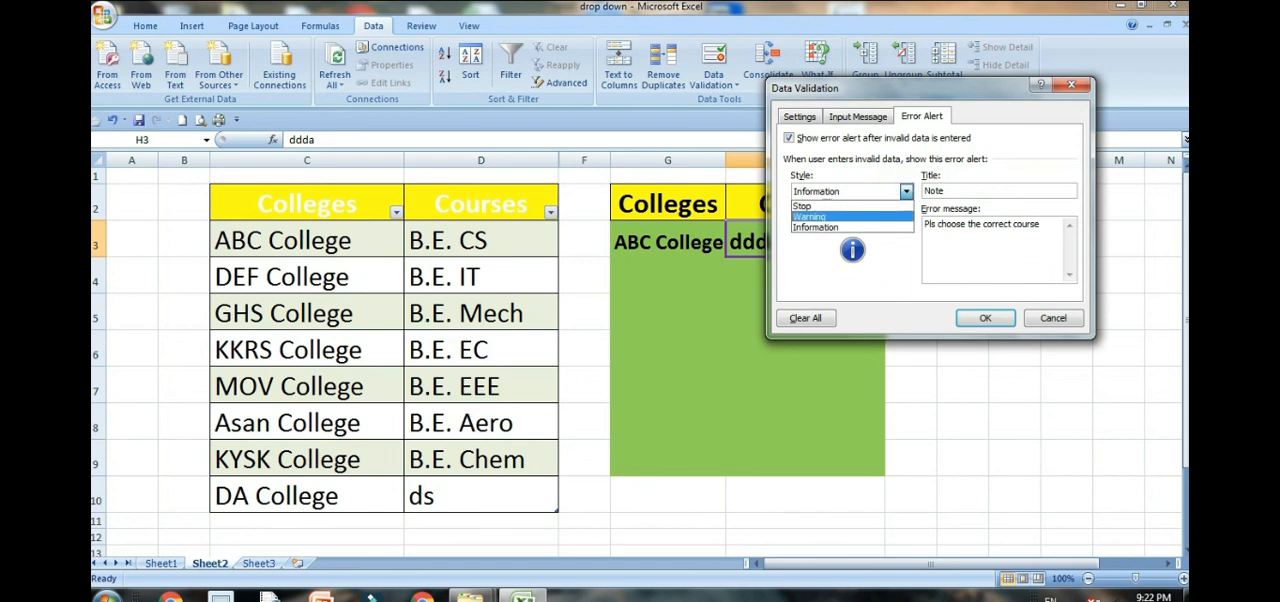
pyautogui.click(803, 205)
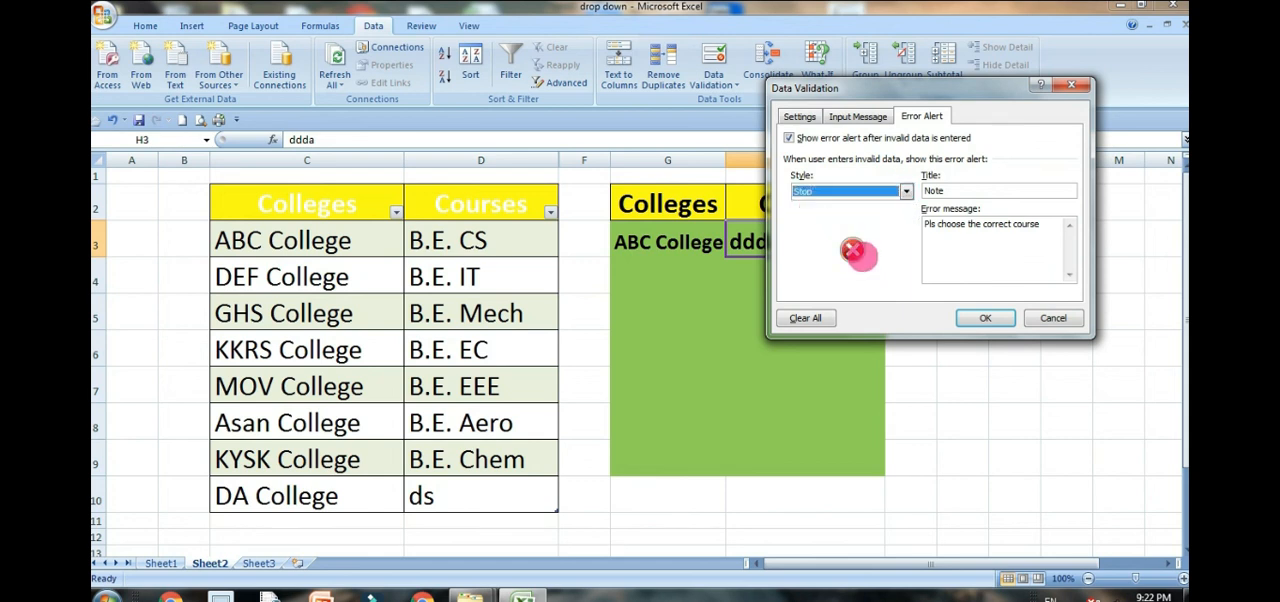
pyautogui.click(906, 191)
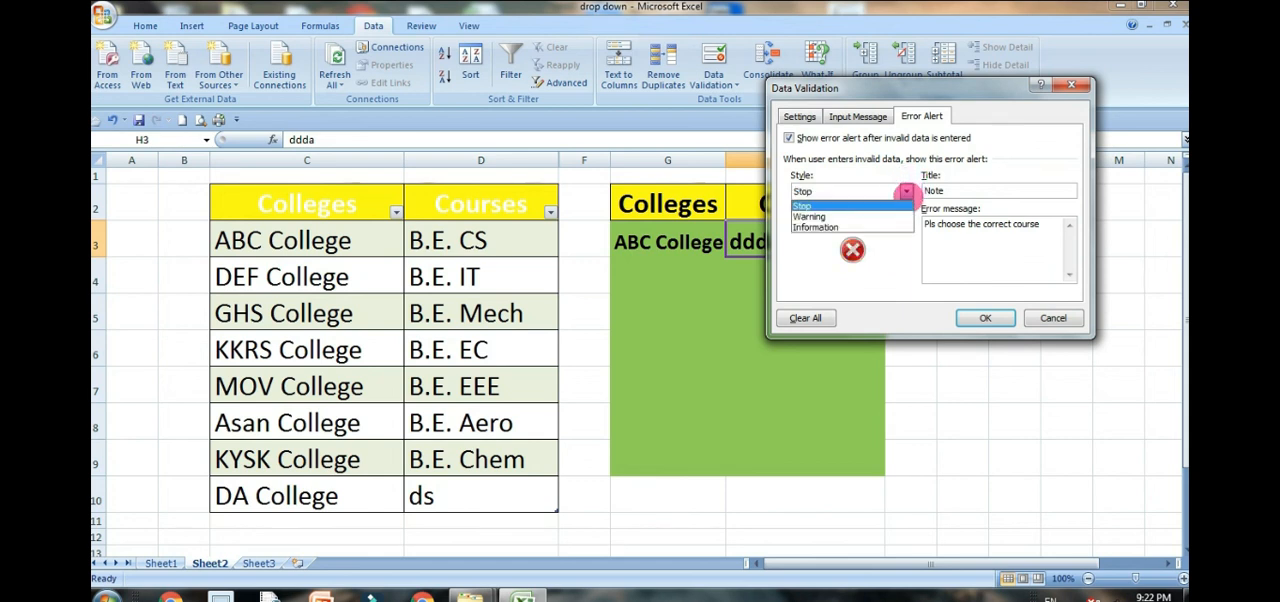
pyautogui.click(860, 214)
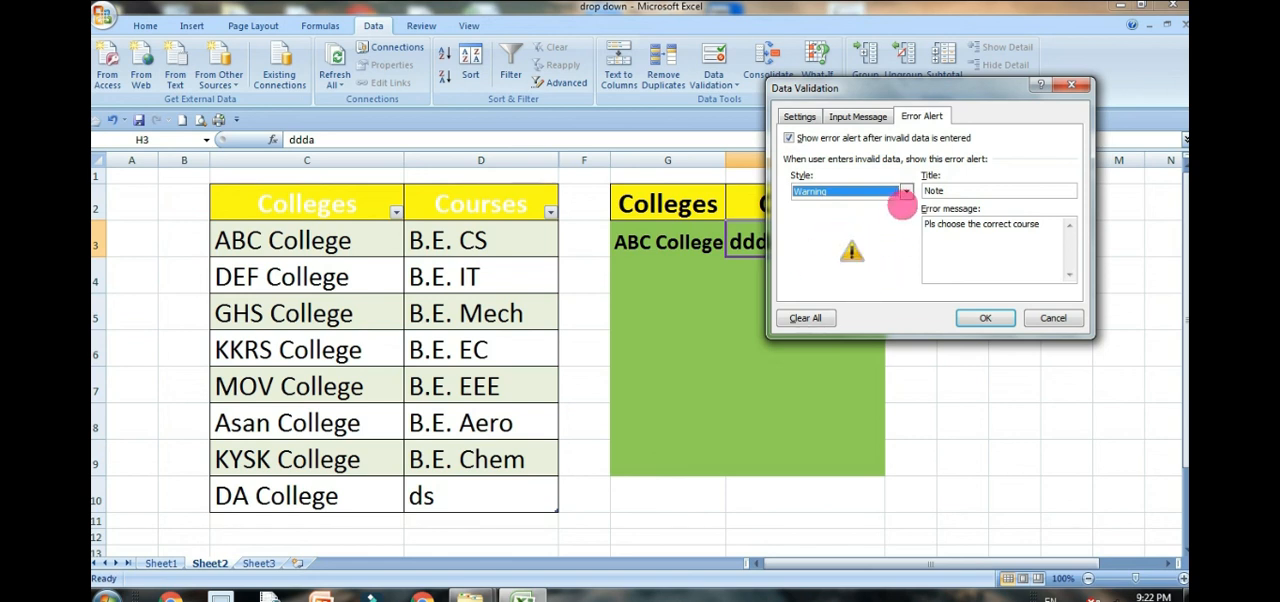
pyautogui.click(906, 191)
pyautogui.click(815, 228)
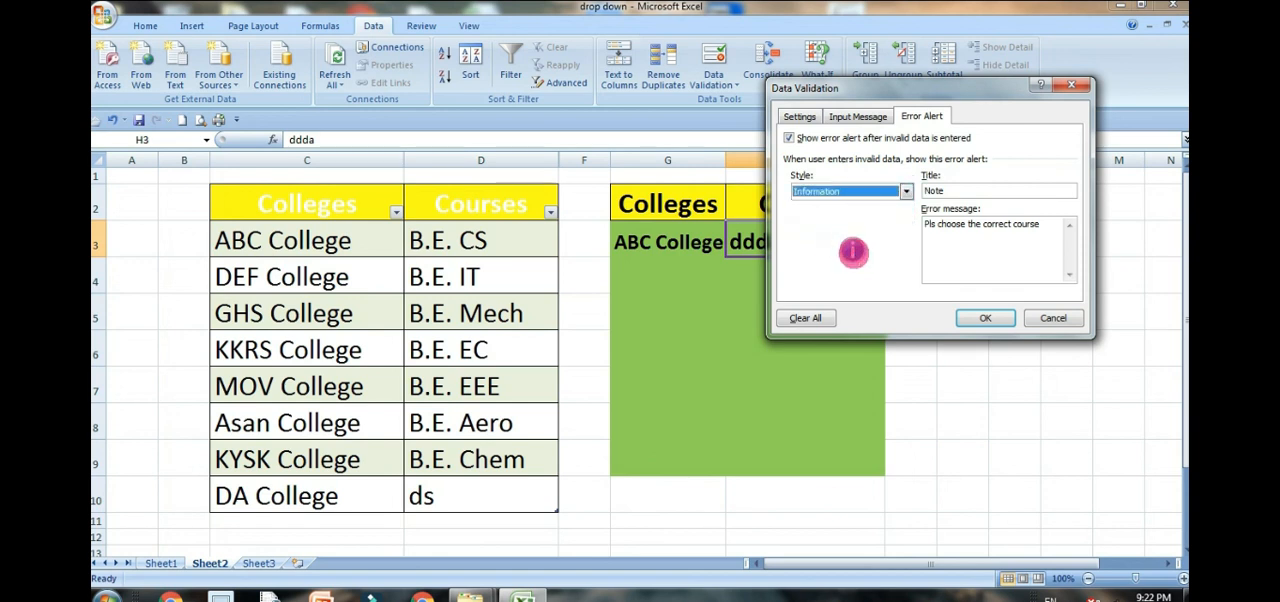